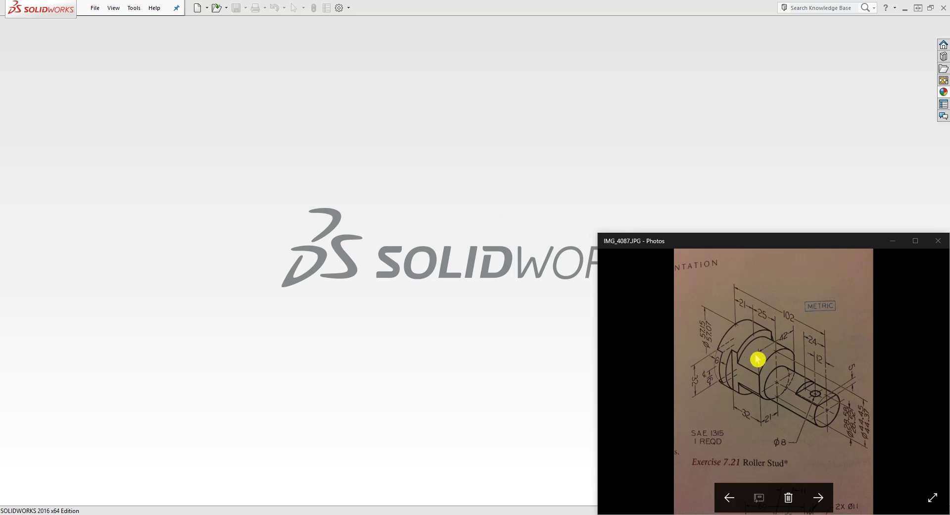
Step: Create a new part document and set its unit system to MMGS (millimeter, gram, second)
left_click(199, 8)
left_click(432, 345)
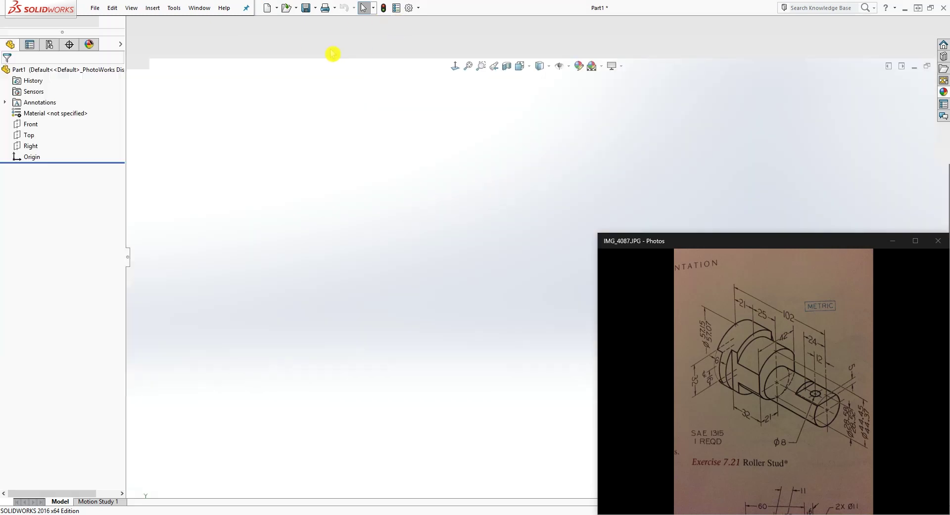
left_click(410, 8)
left_click(287, 53)
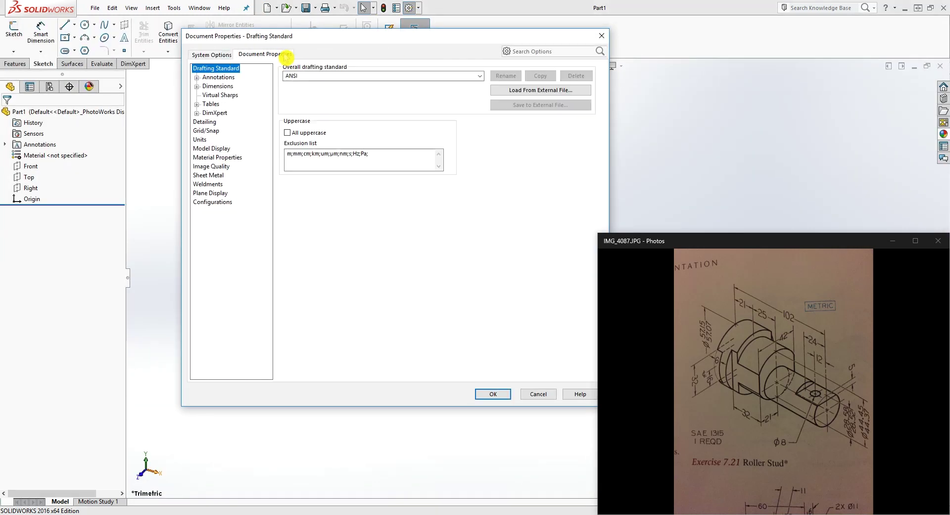
left_click(200, 139)
left_click(288, 92)
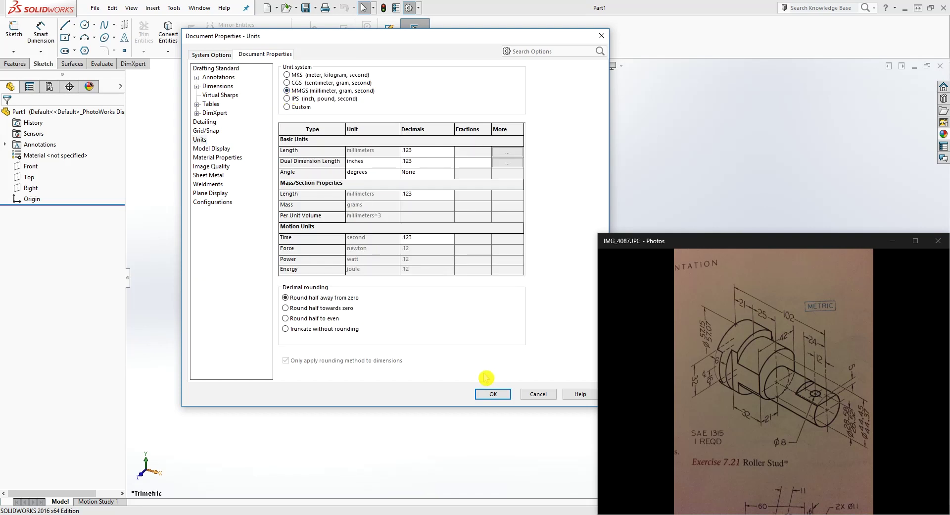
Step: Raise the shaded and draft quality image resolution close to the high end and apply the document properties
left_click(212, 167)
left_click_drag(311, 86, 446, 91)
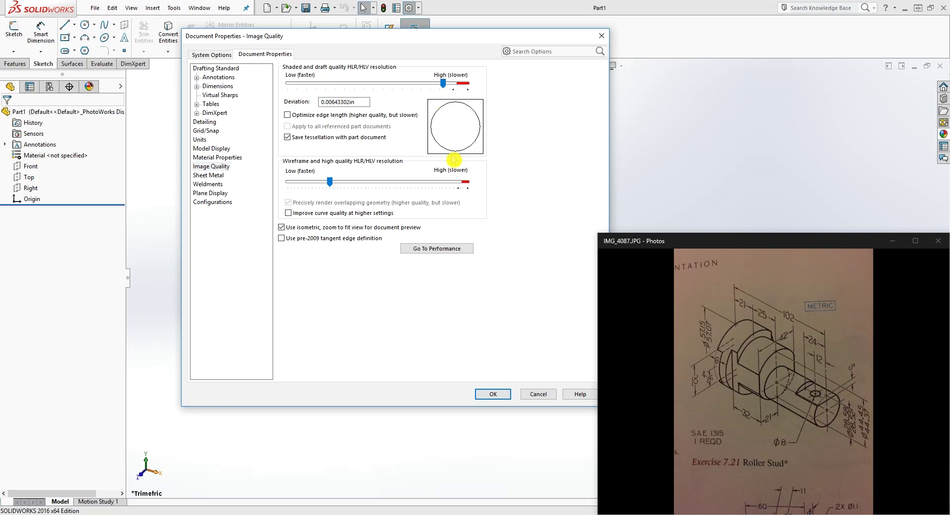
left_click(493, 395)
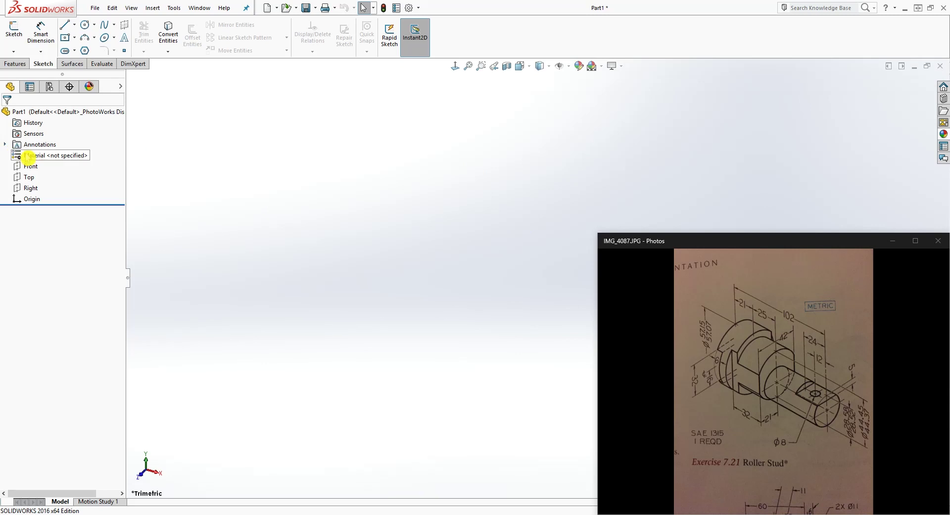
Step: Sketch a circle about 77 mm in diameter on the Front plane, centred on the origin
left_click(30, 166)
scroll(584, 230, "up", 5)
scroll(596, 232, "down", 3)
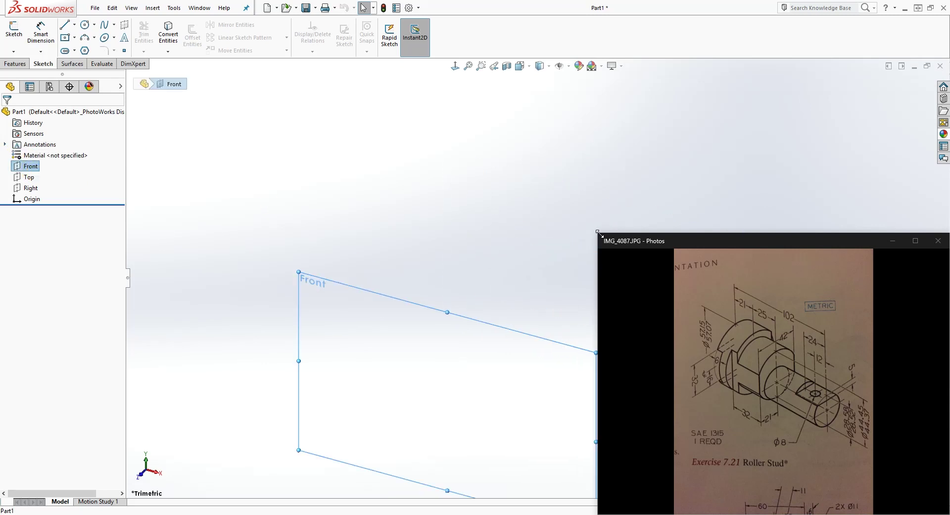
scroll(547, 333, "up", 3)
scroll(564, 343, "down", 6)
scroll(588, 381, "up", 3)
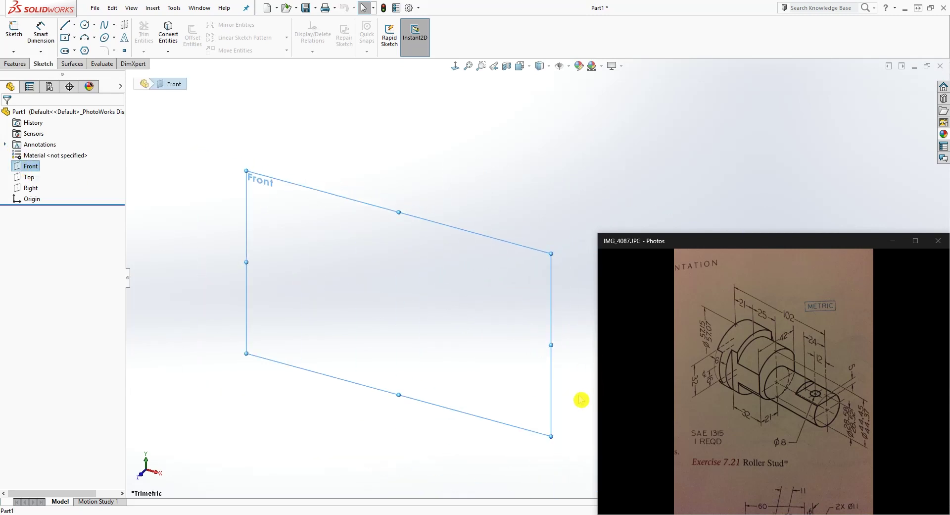
scroll(579, 397, "down", 1)
left_click(18, 36)
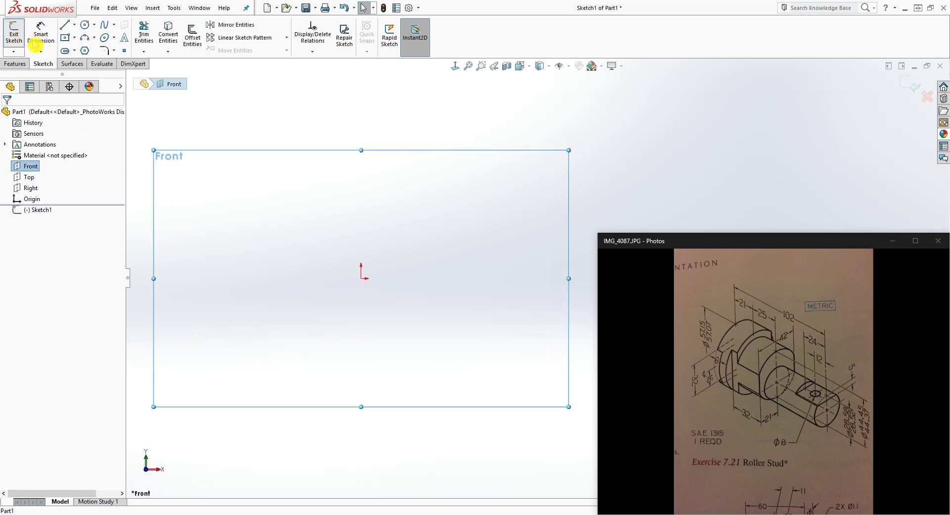
left_click(85, 26)
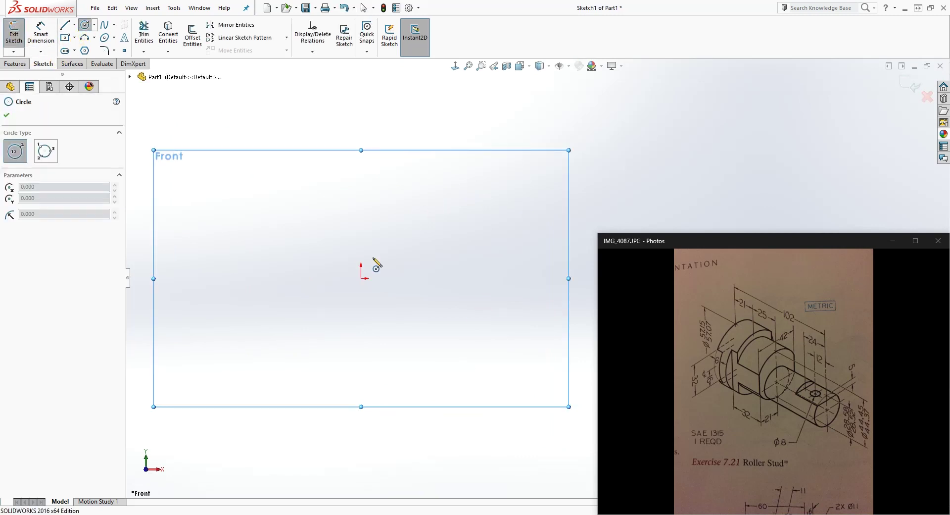
left_click(361, 277)
left_click(434, 212)
key("Escape")
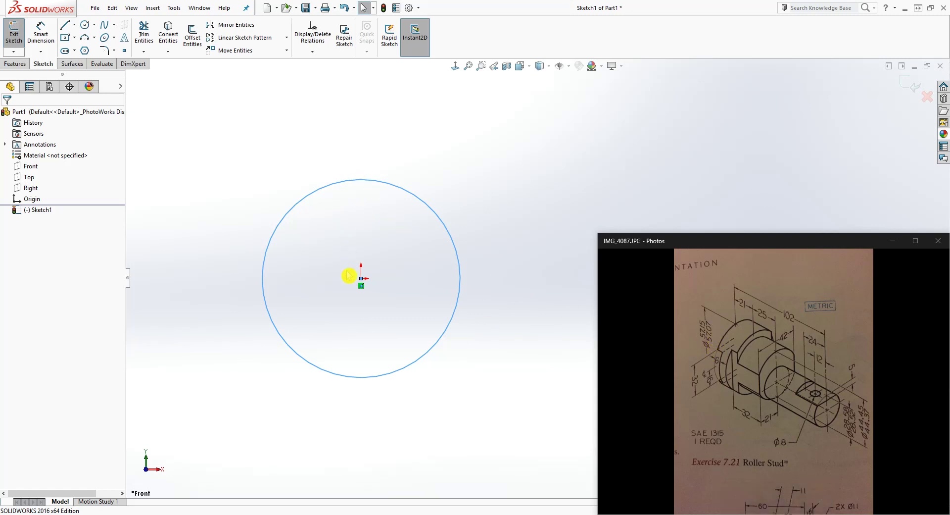
Step: Dimension the circle's diameter with the averaged limit value (57.15+57.07)/2
right_click_drag(348, 272, 348, 231)
left_click(357, 180)
left_click(372, 109)
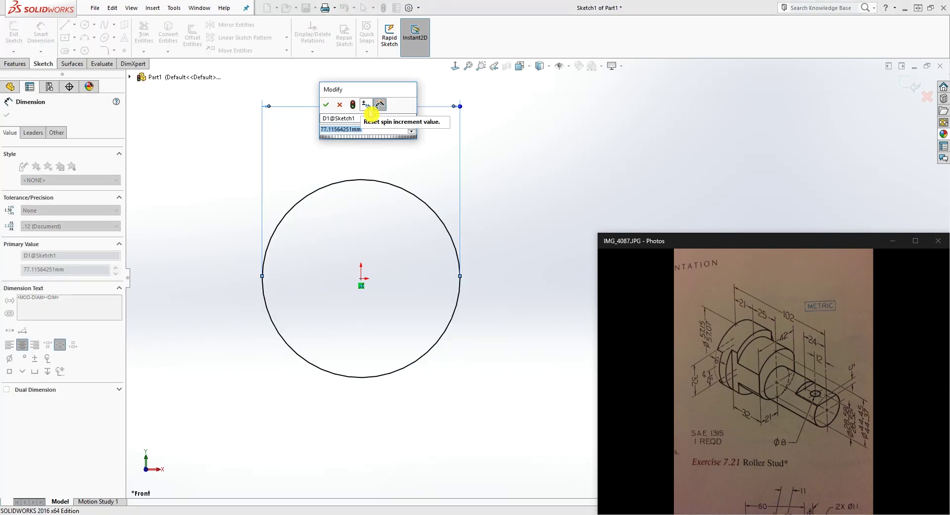
type("=")
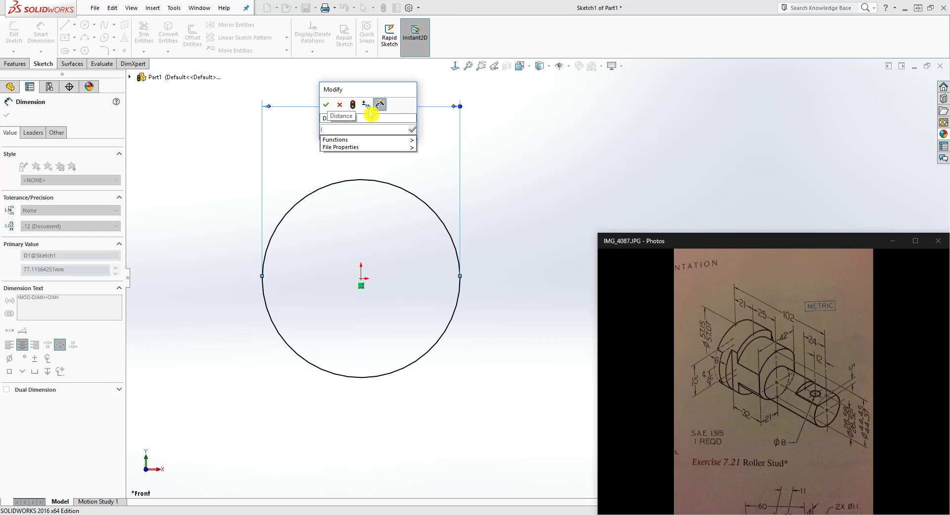
type("57.15")
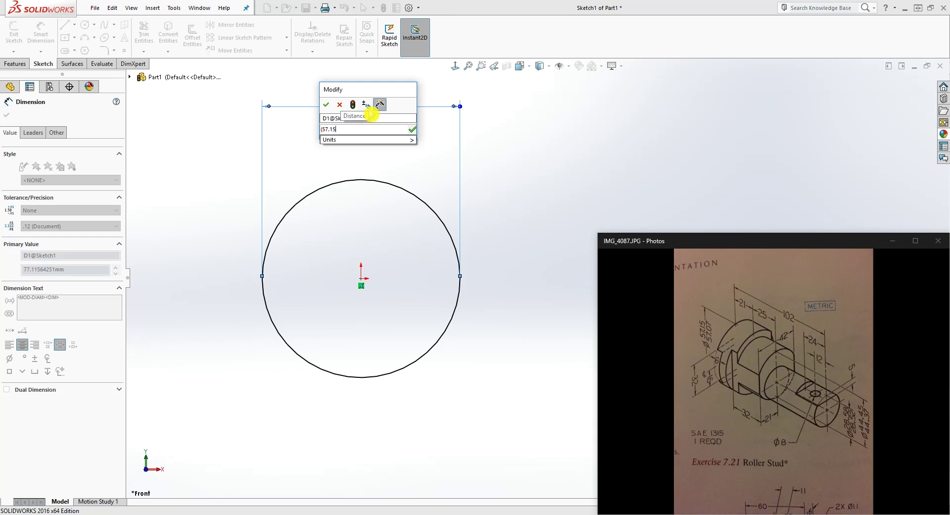
type("+")
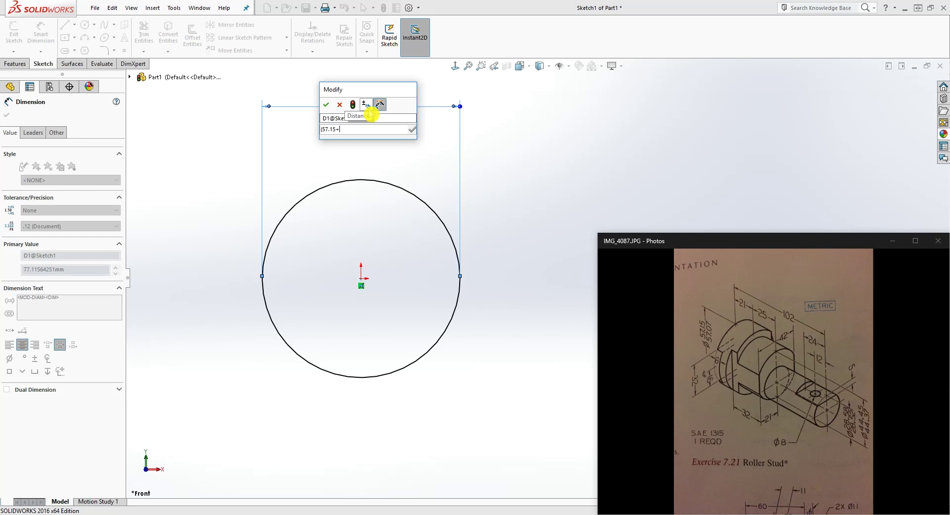
type("57.07")
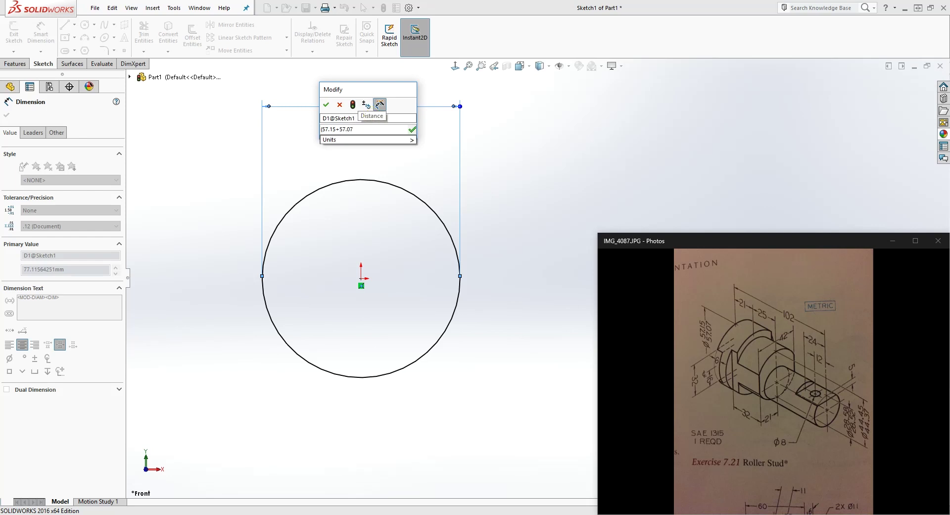
type(")/2")
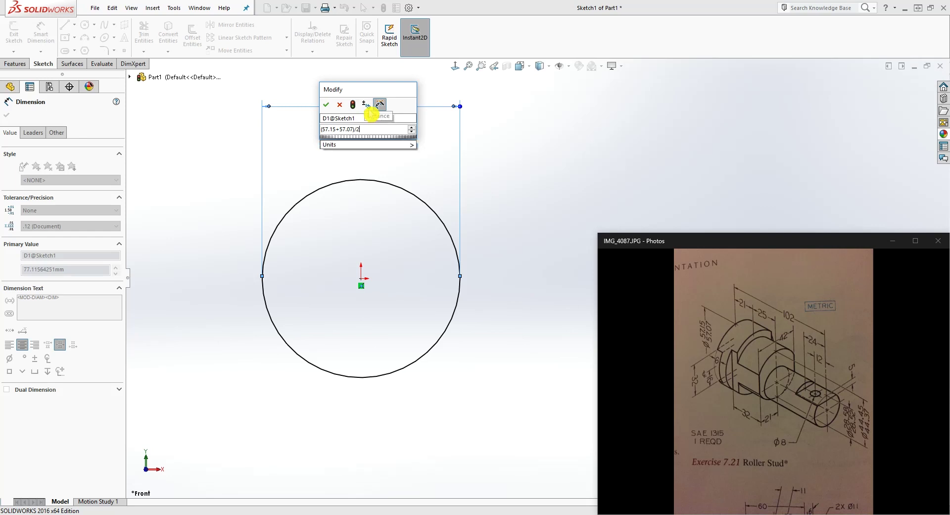
key("Return")
scroll(550, 267, "up", 2)
scroll(507, 267, "down", 2)
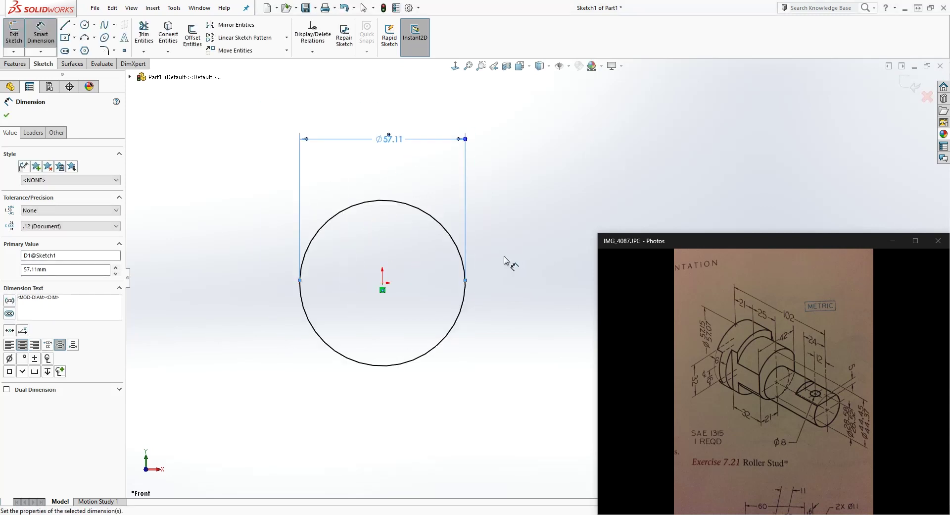
left_click(440, 287)
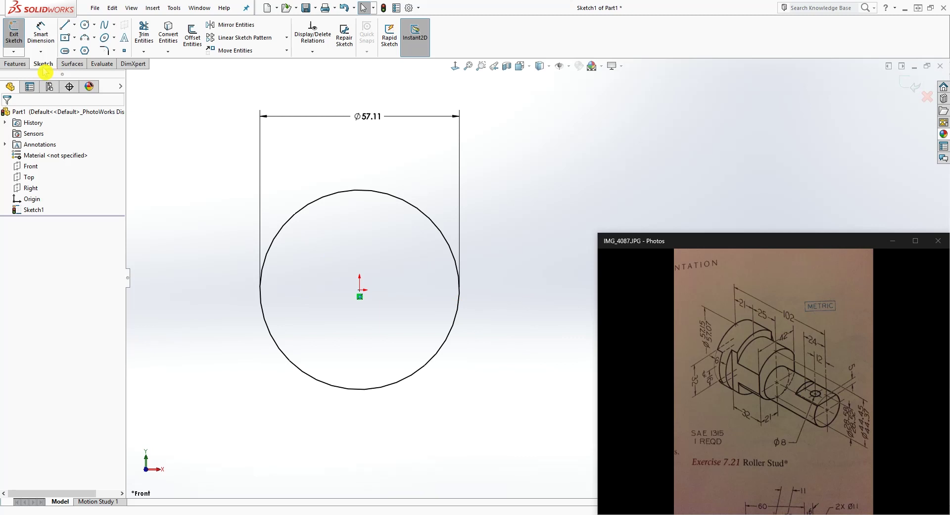
Step: Extrude the circle as a blind boss 21 mm deep
left_click(15, 64)
left_click(18, 37)
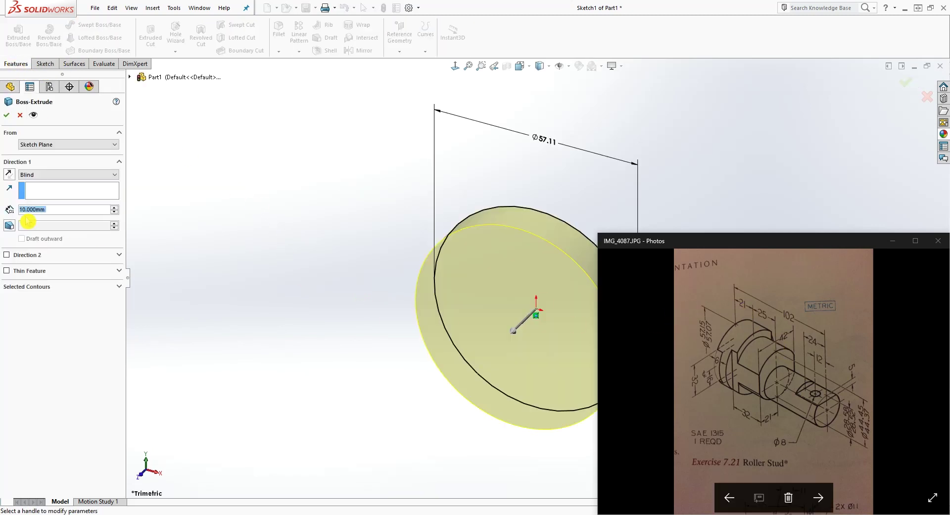
type("21")
key("Return")
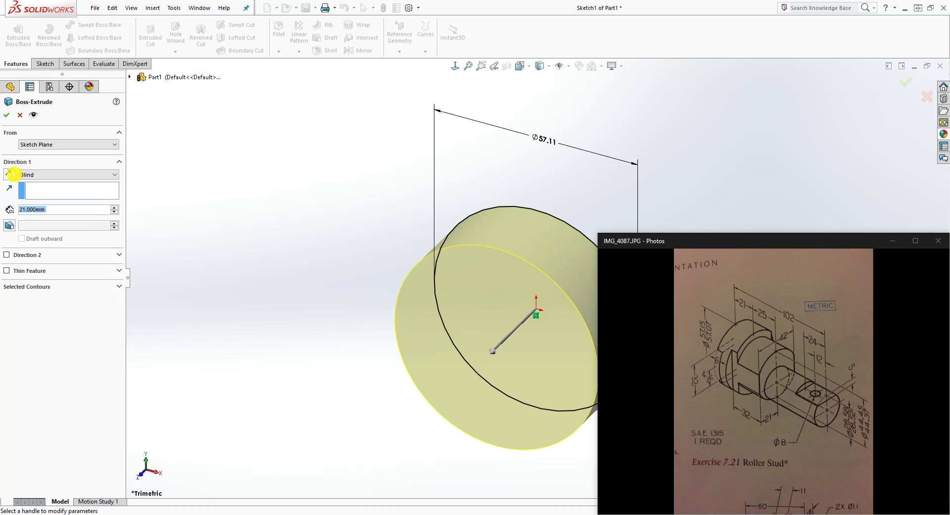
left_click(7, 113)
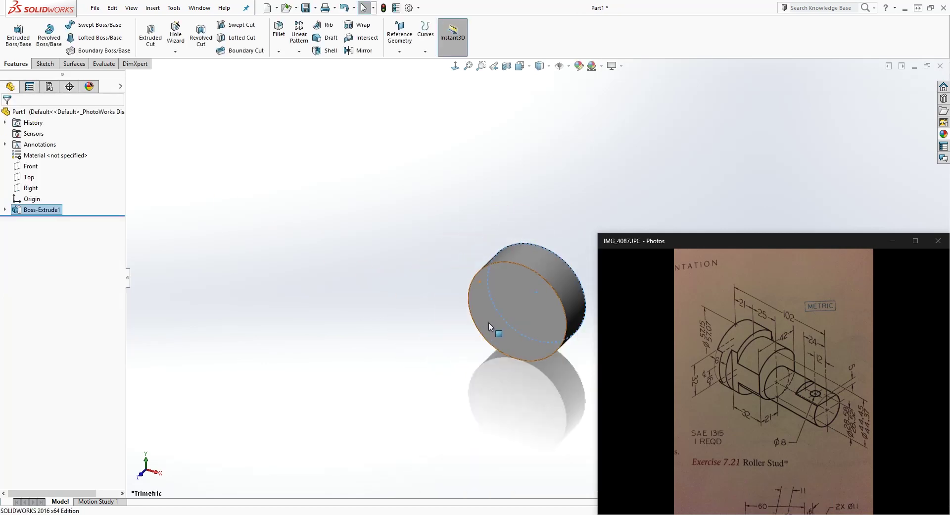
Step: Open a new sketch on the disc's front face, viewed normal to the face
scroll(625, 211, "up", 4)
scroll(589, 275, "down", 5)
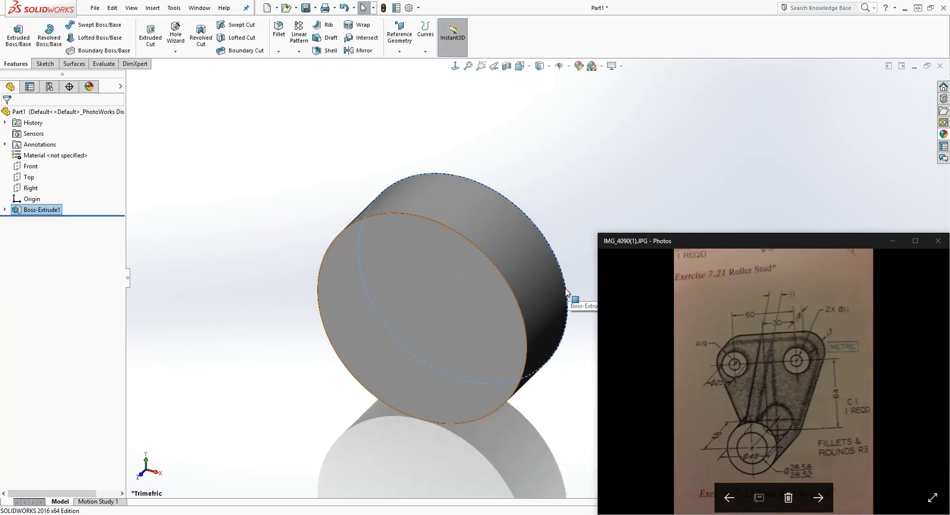
scroll(742, 345, "up", 1)
left_click(743, 345)
scroll(584, 293, "up", 1)
scroll(569, 291, "down", 4)
scroll(534, 297, "up", 2)
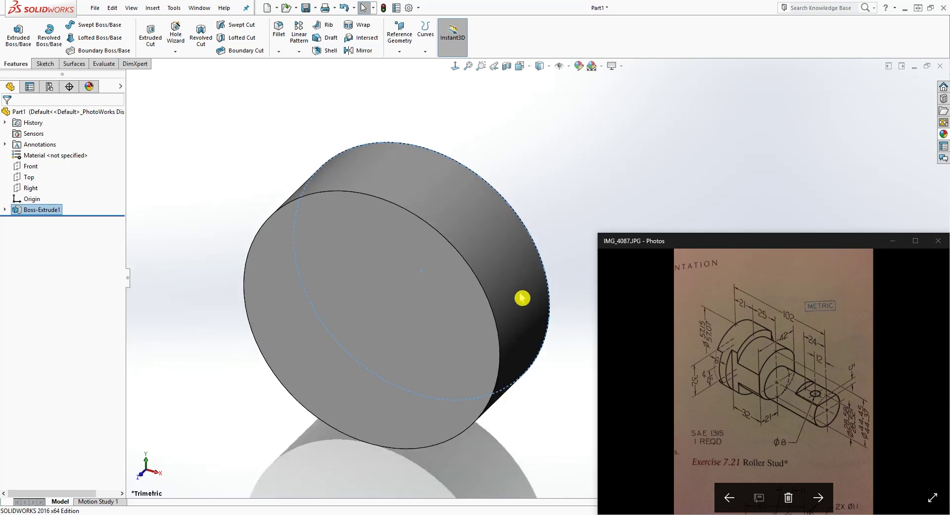
middle_click_drag(521, 299, 559, 254)
scroll(435, 272, "up", 1)
left_click(430, 279)
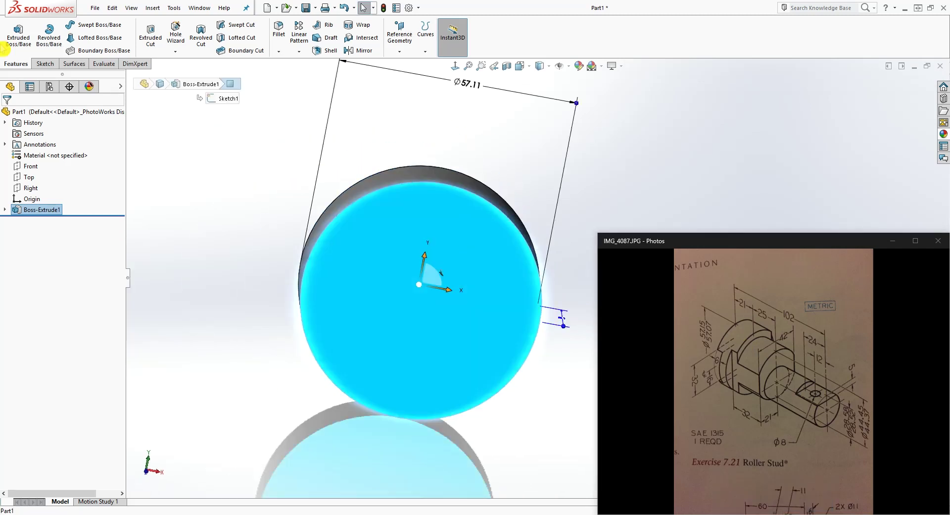
left_click(44, 64)
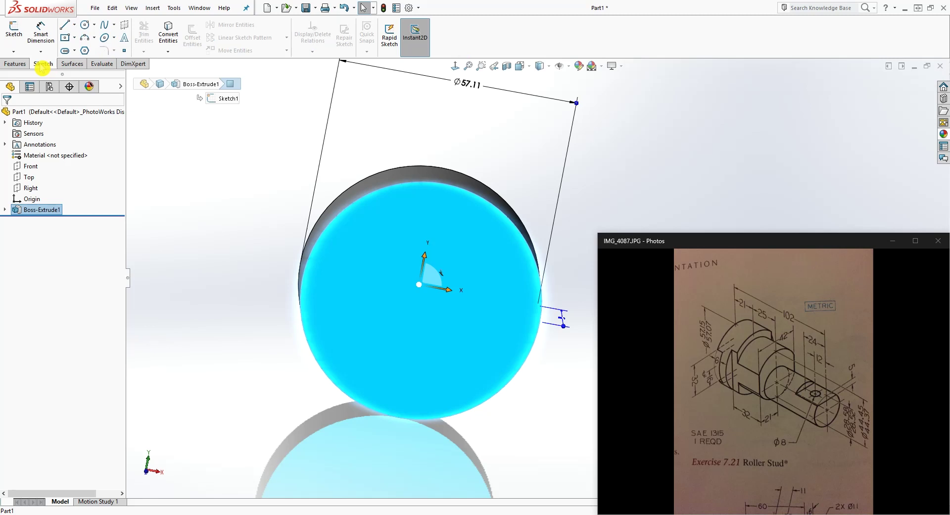
left_click(13, 33)
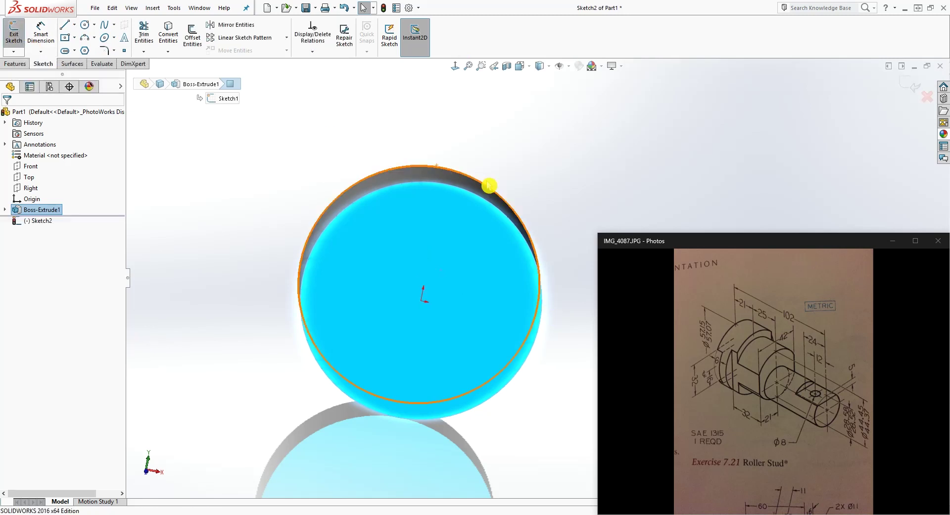
left_click(456, 65)
scroll(499, 373, "up", 2)
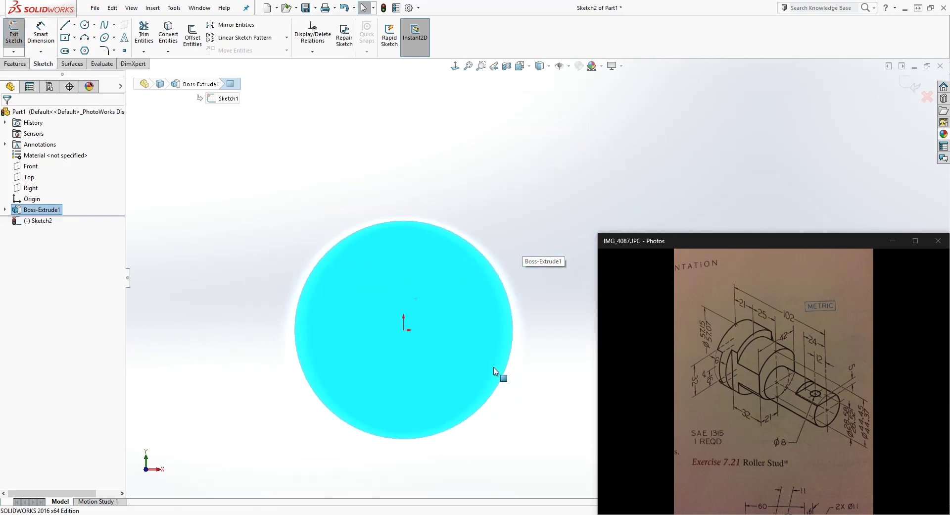
scroll(507, 376, "down", 3)
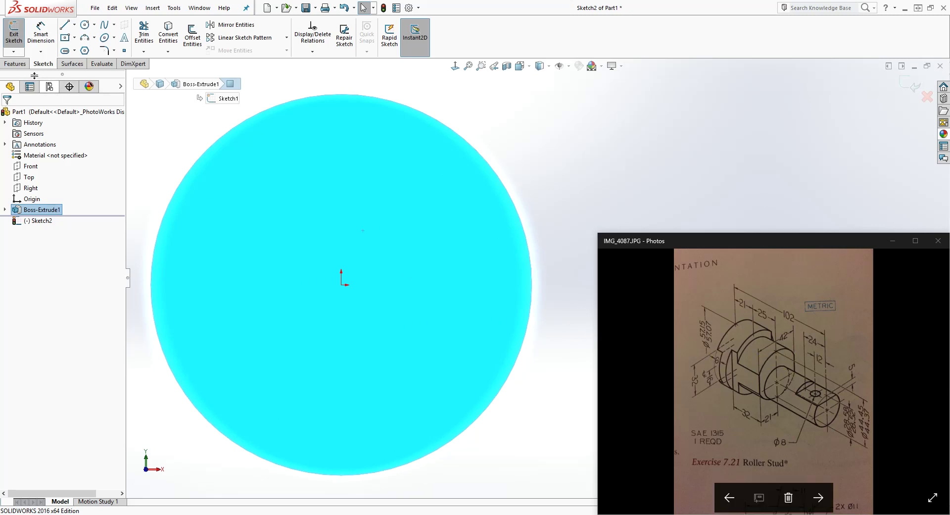
Step: Draw a circle about 35 mm in diameter on the disc's front face, centred on the origin
left_click(85, 24)
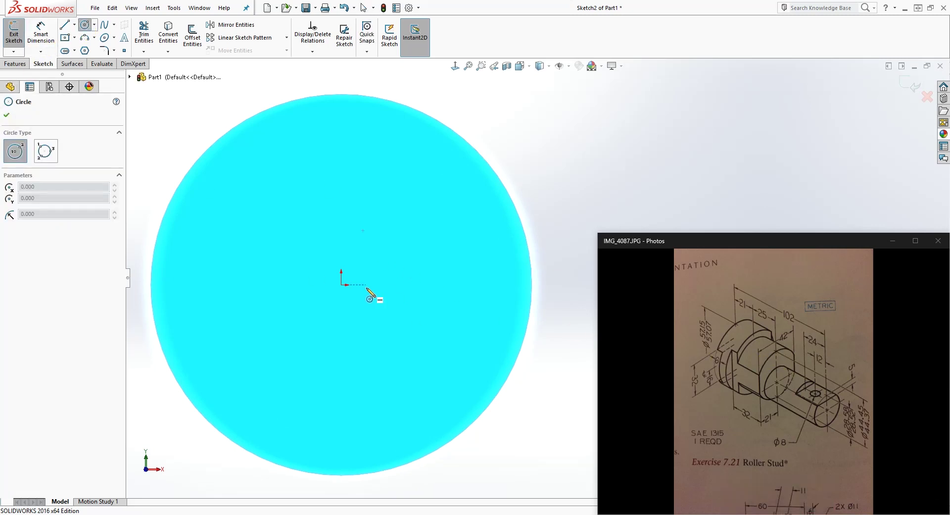
left_click(342, 285)
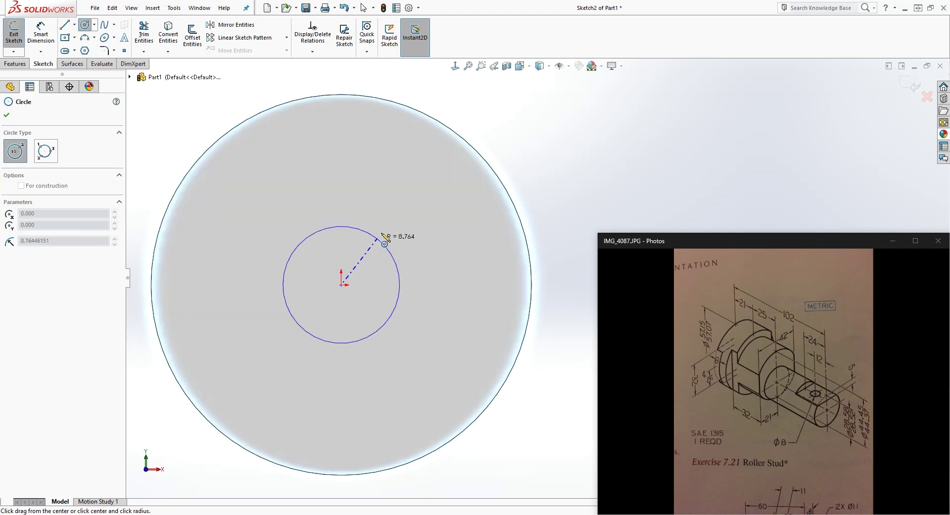
left_click(414, 193)
key("Escape")
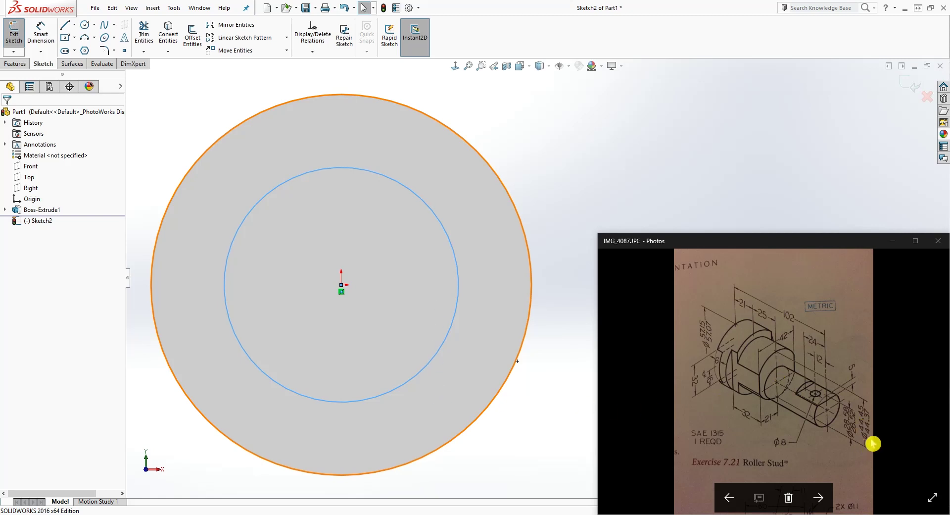
Step: Dimension the circle's diameter with the averaged limit value (44.45+44.37)/2 and place the dimension outside the disc
right_click_drag(394, 402, 372, 346)
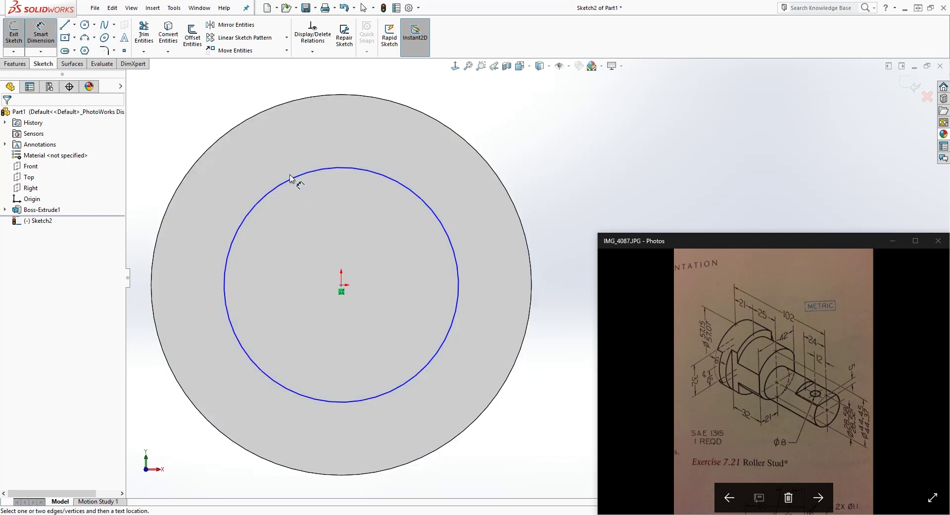
left_click(301, 179)
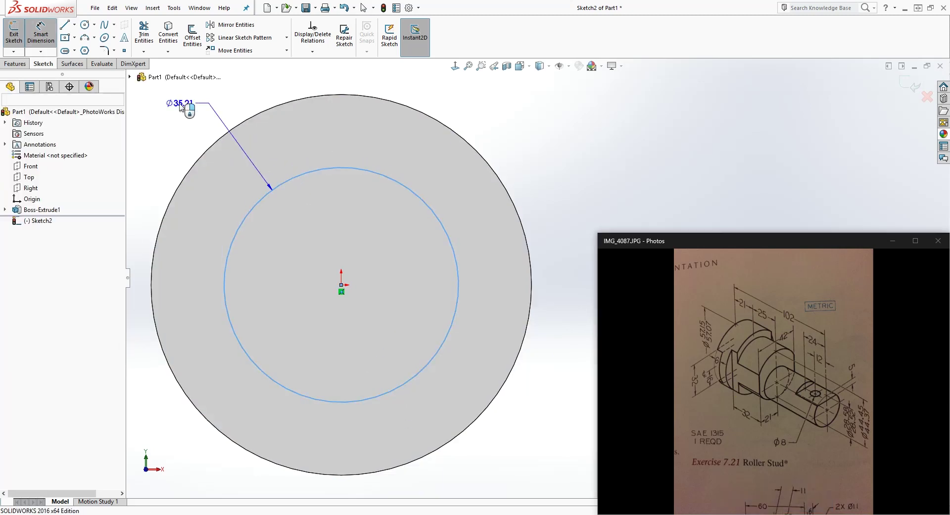
left_click(181, 108)
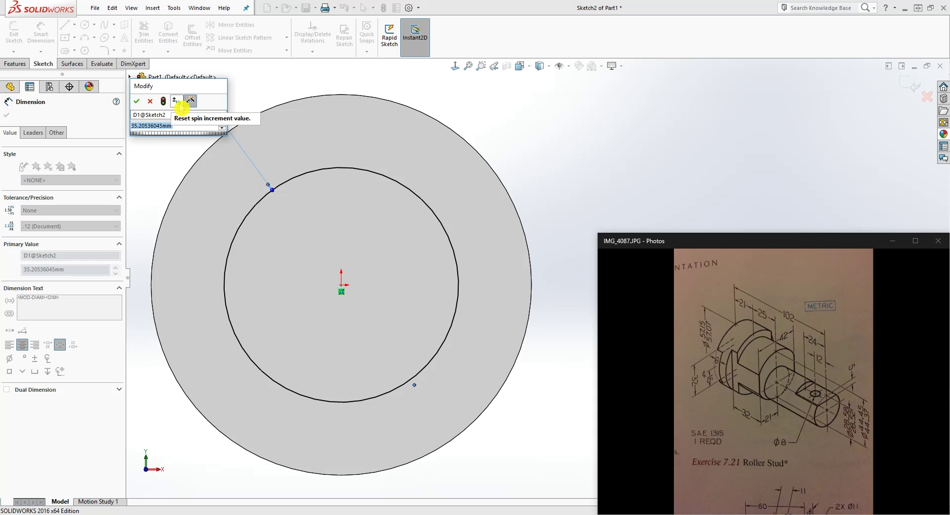
type("=")
type("44")
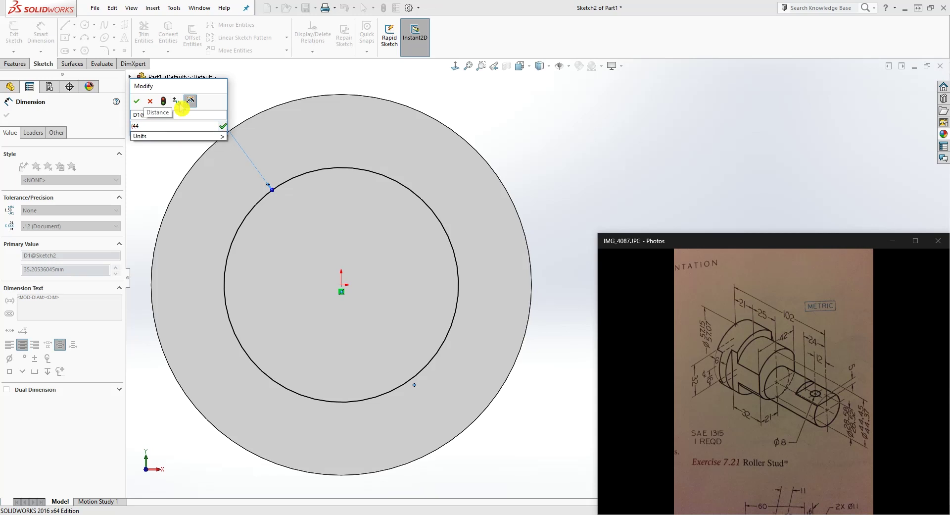
type(".45+")
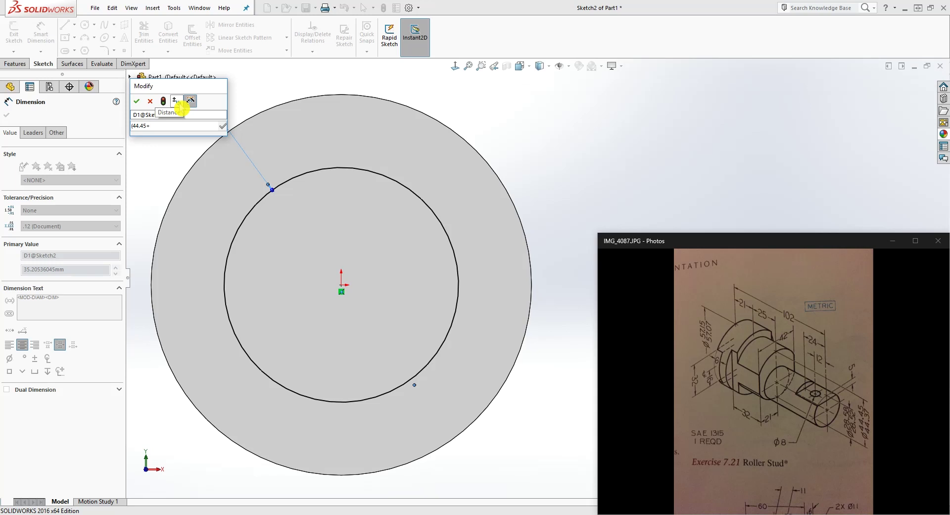
type("44.37")
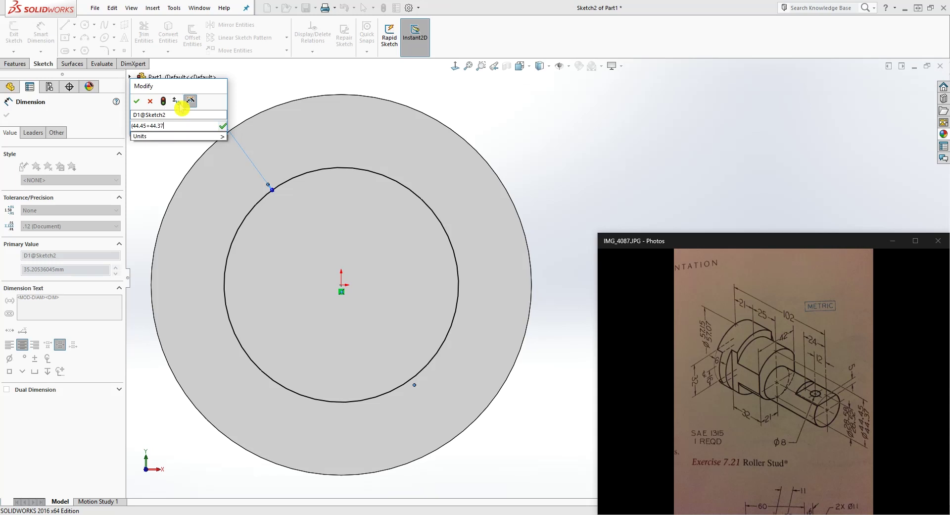
type(")")
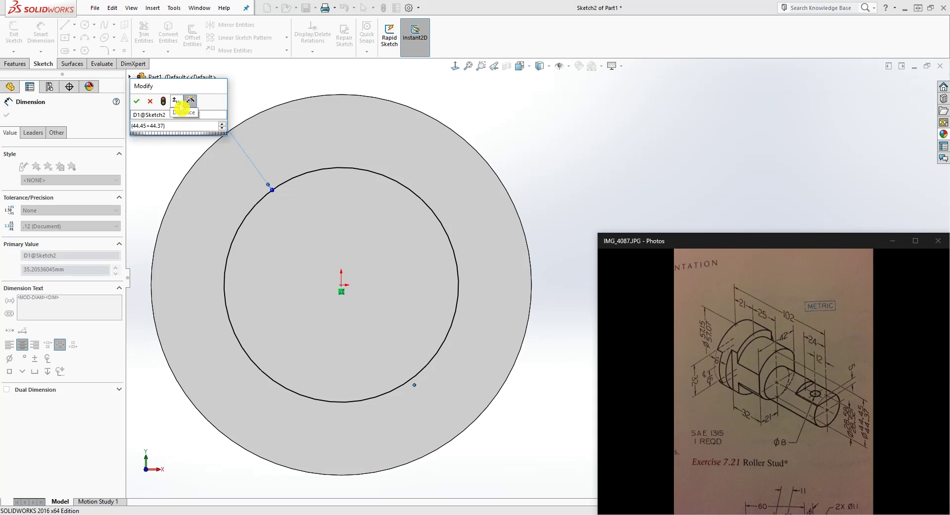
type("/2")
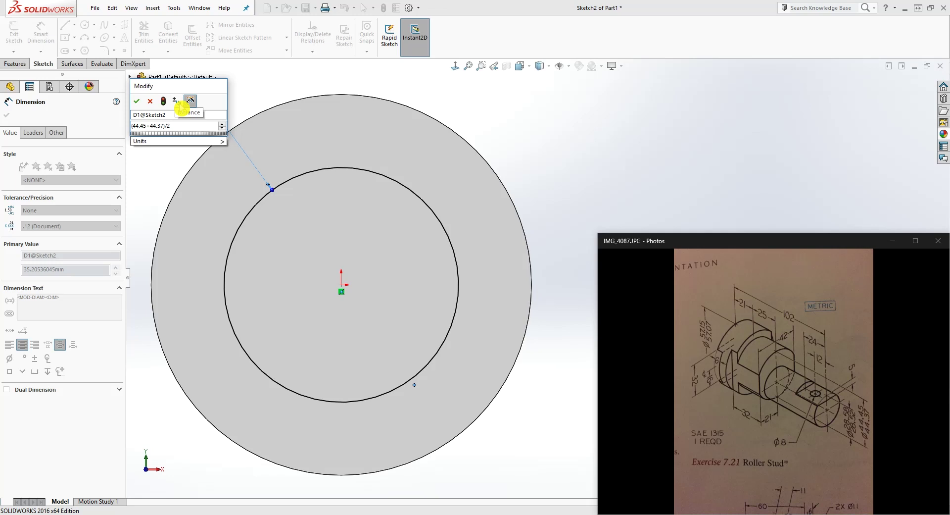
key("Return")
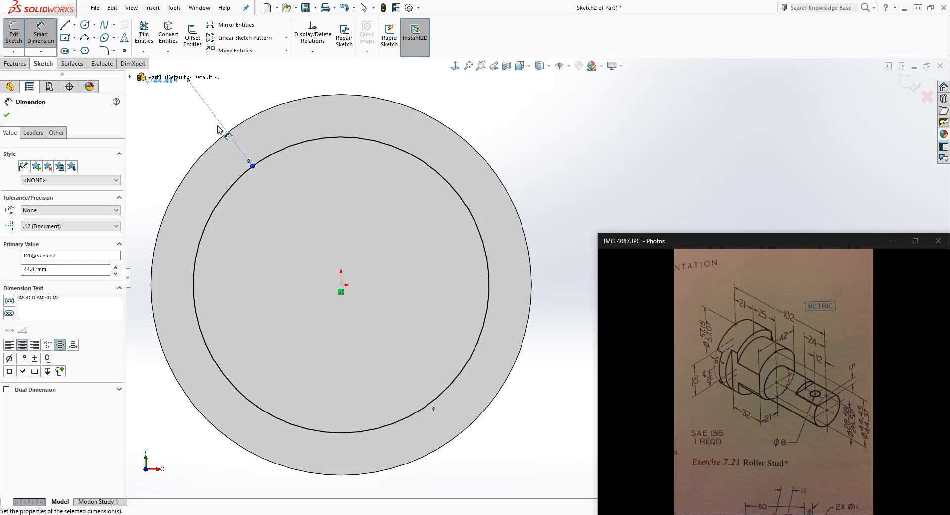
scroll(162, 116, "up", 1)
key("Escape")
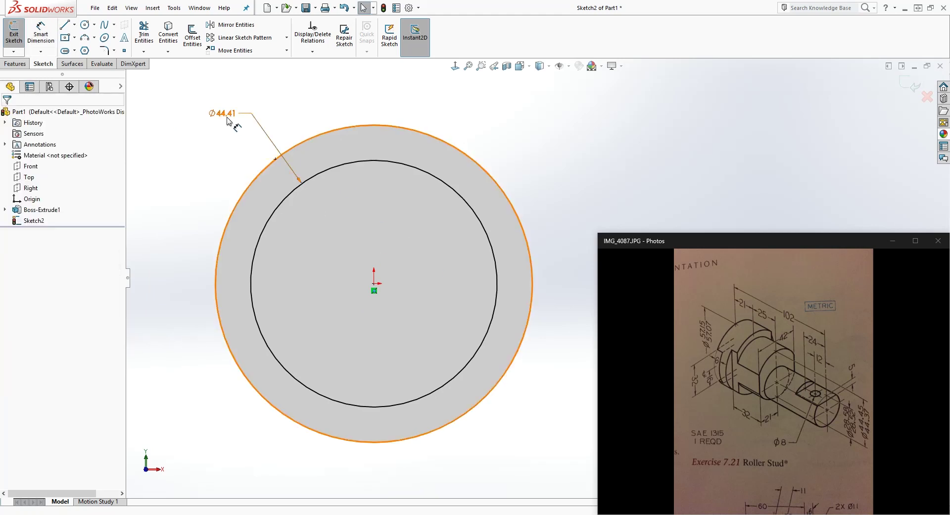
left_click_drag(228, 116, 210, 120)
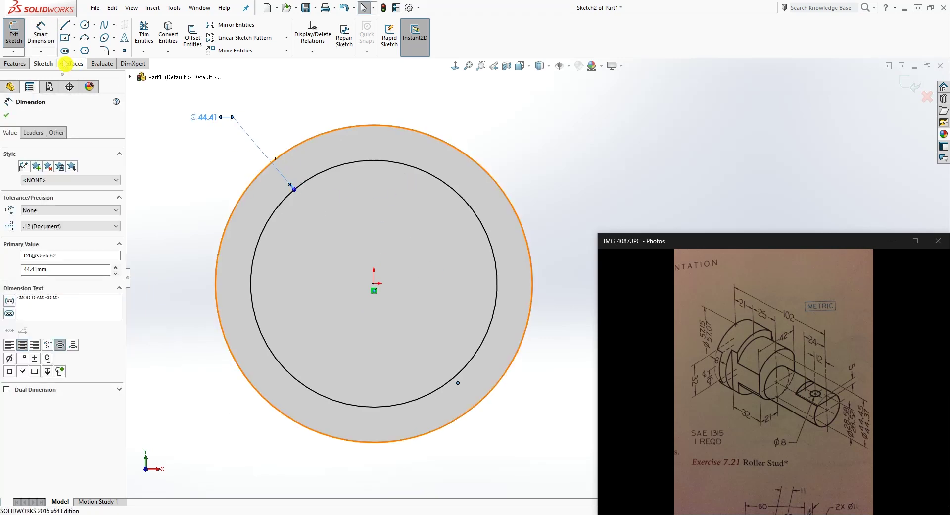
Step: Extrude the circle as a blind boss 25 mm deep, merged with the disc
left_click(16, 64)
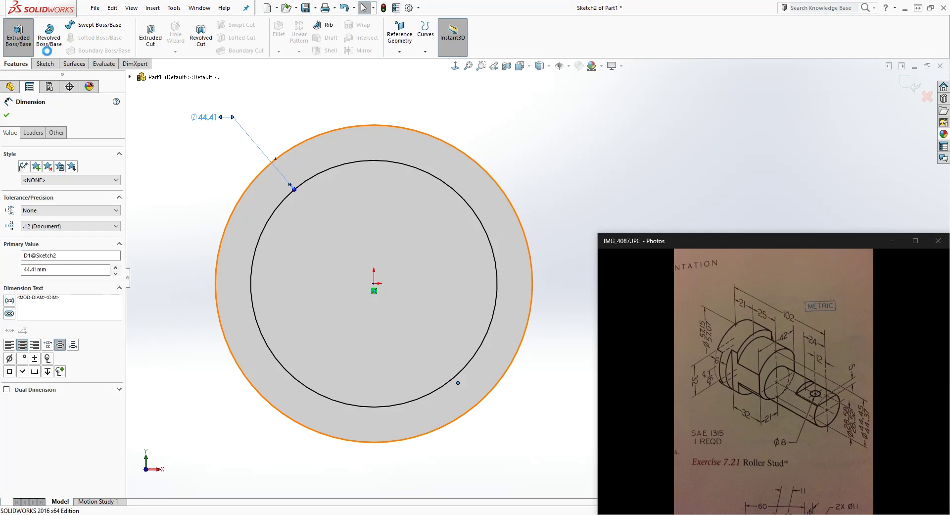
left_click(18, 34)
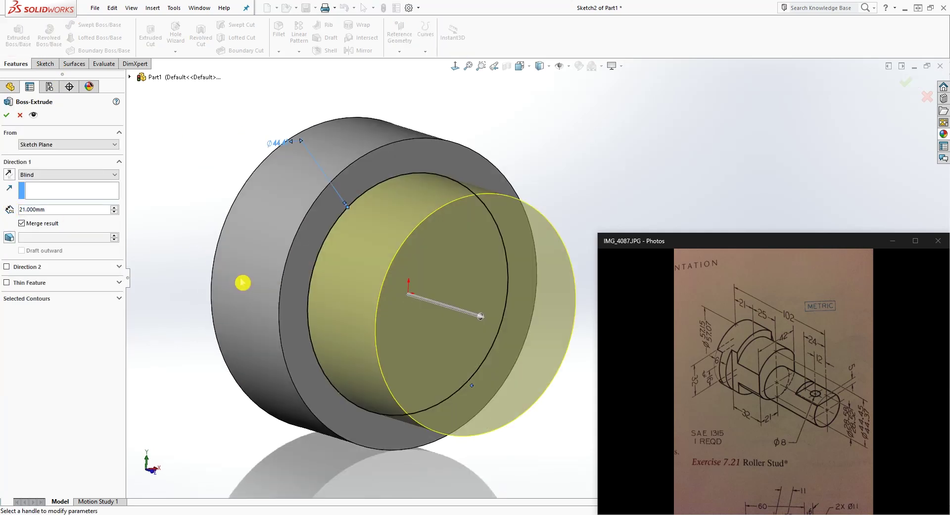
double_click(60, 212)
double_click(60, 210)
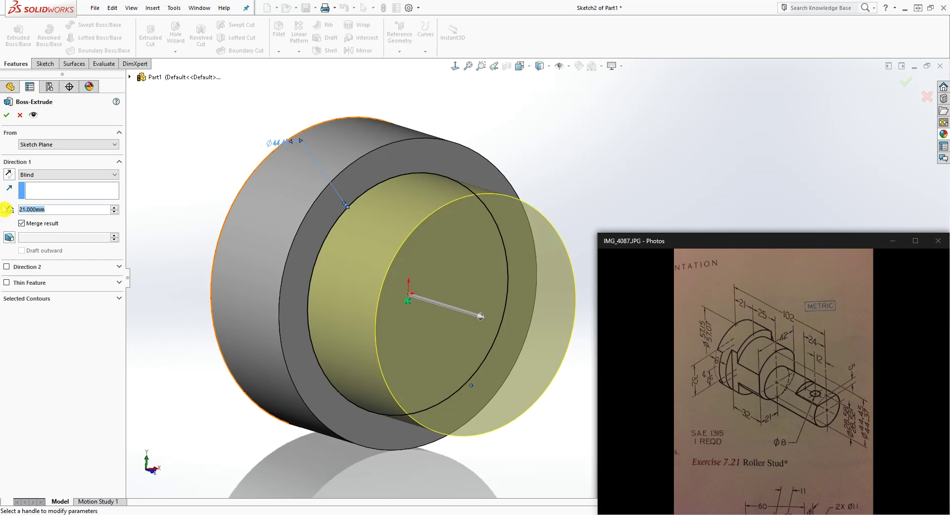
type("25")
key("Return")
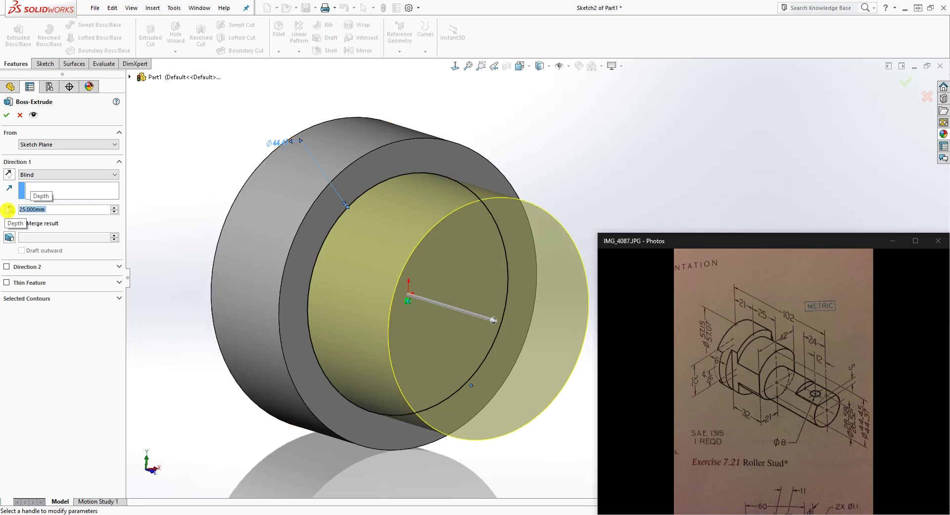
left_click(7, 115)
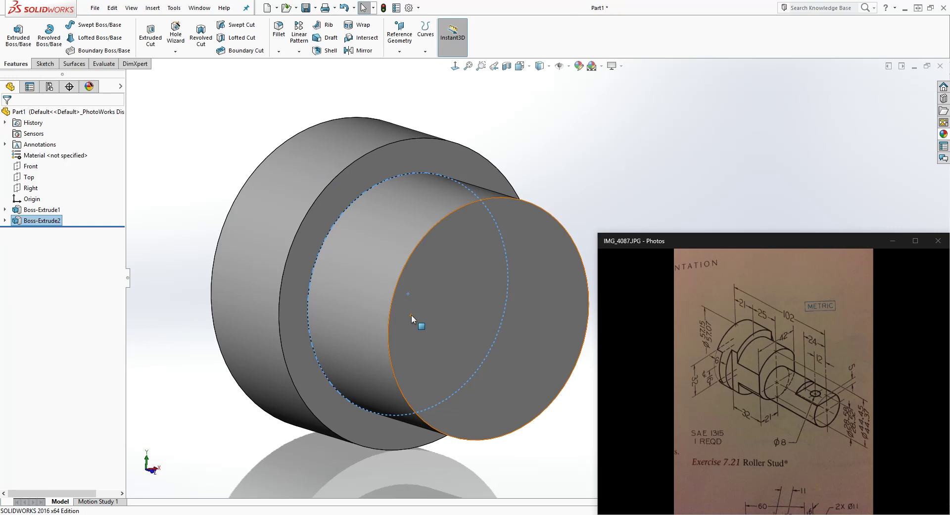
Step: Open a new sketch on the front face of the smaller cylinder, viewed normal to the face
middle_click_drag(411, 315, 419, 407)
scroll(494, 328, "up", 1)
scroll(495, 330, "down", 2)
left_click(495, 313)
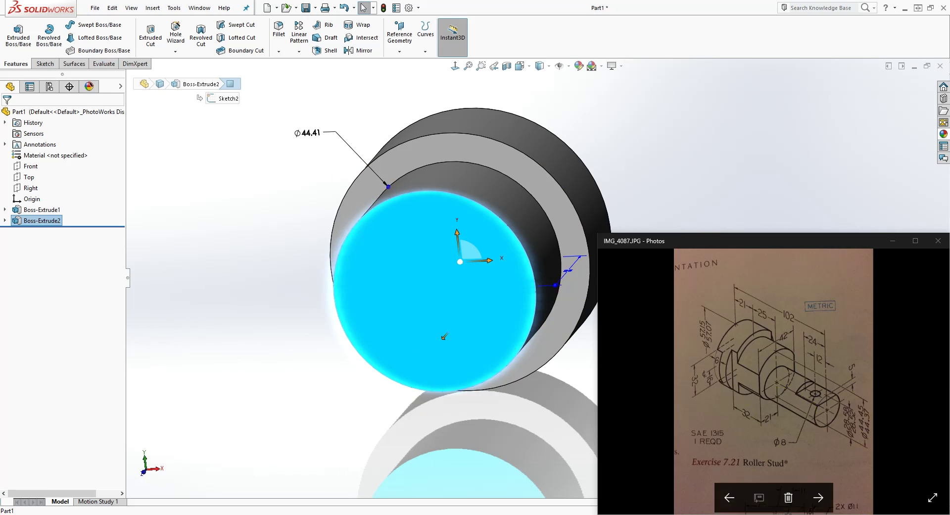
left_click(44, 64)
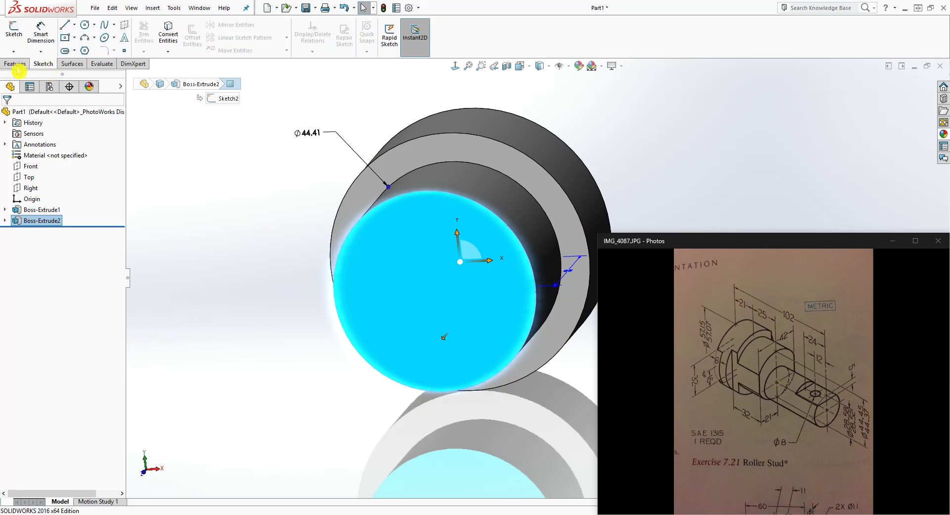
left_click(15, 28)
left_click(455, 66)
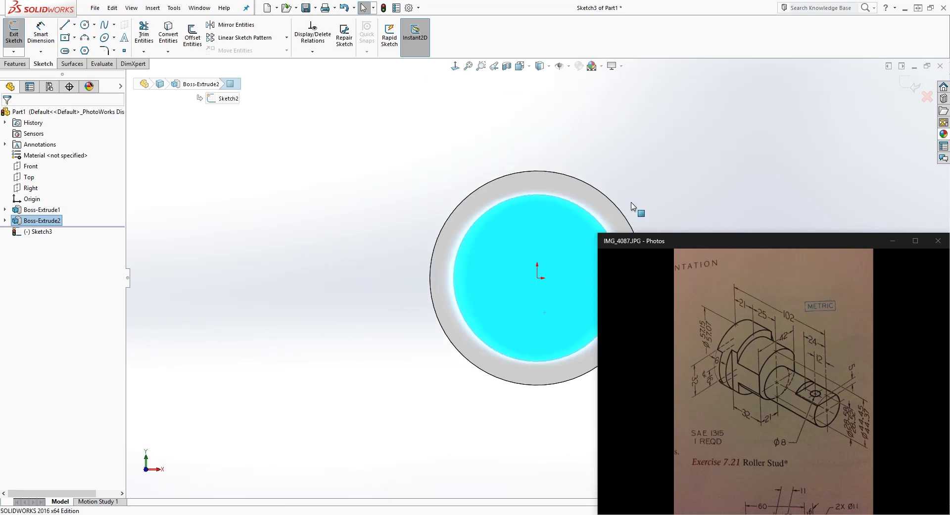
scroll(449, 416, "up", 3)
scroll(517, 411, "down", 2)
scroll(422, 426, "down", 1)
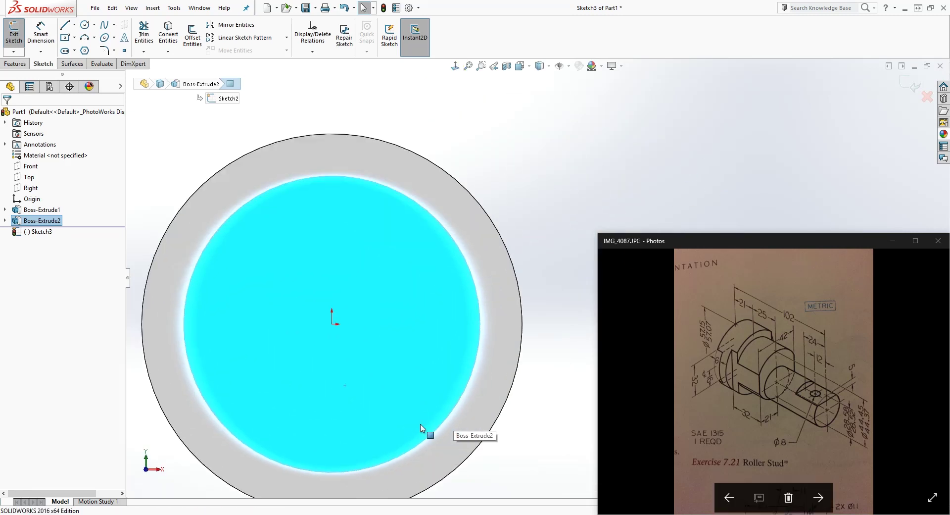
Step: Draw a circle of about 6.5 mm radius on the cylinder's face, centred about 9.3 mm below the origin
left_click(85, 25)
left_click(332, 386)
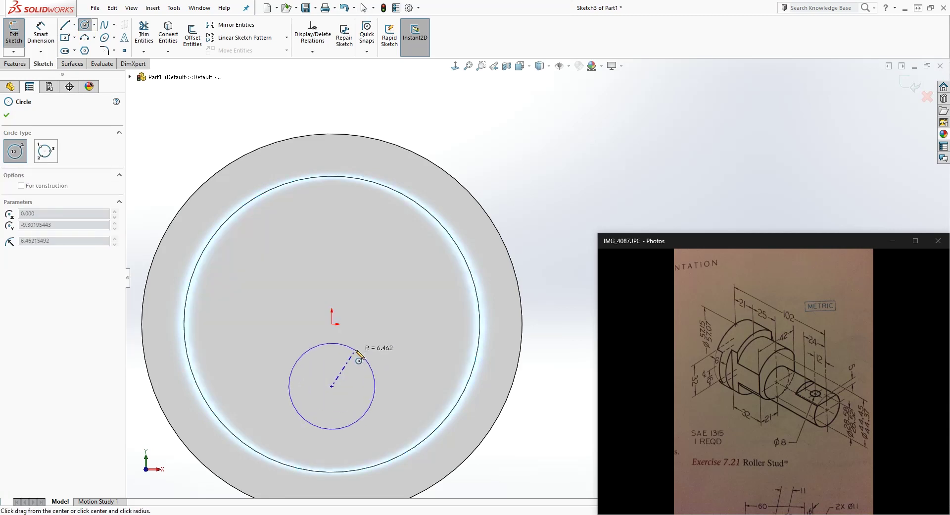
left_click(364, 355)
key("Escape")
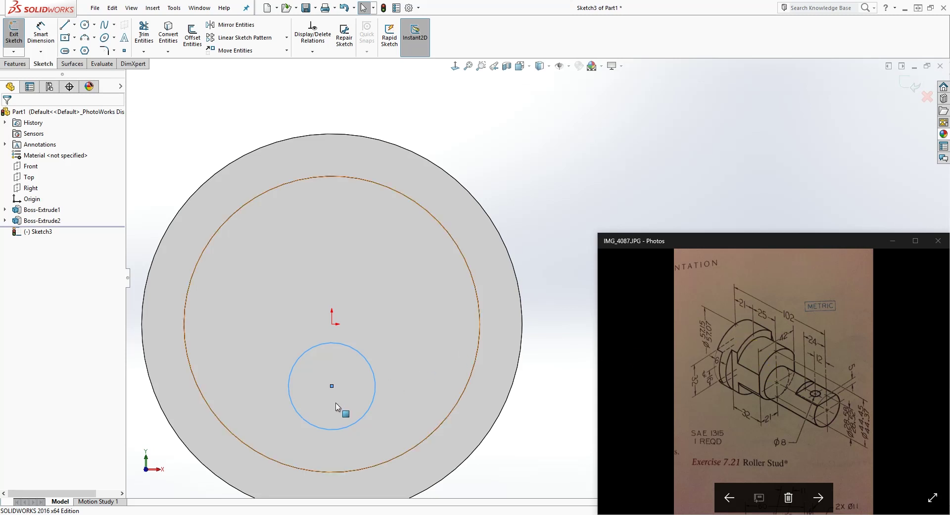
left_click(735, 430)
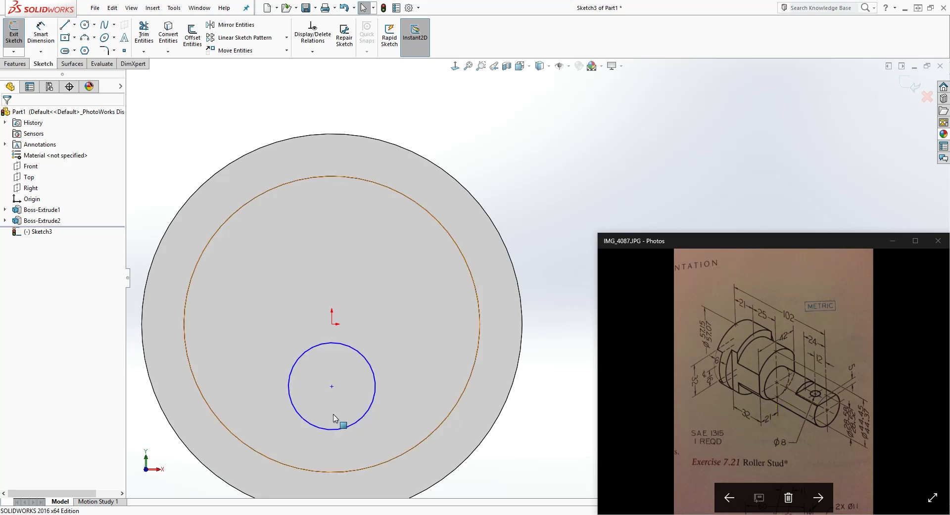
Step: Add a Vertical relation between the small circle's centre and the origin
left_click(332, 386)
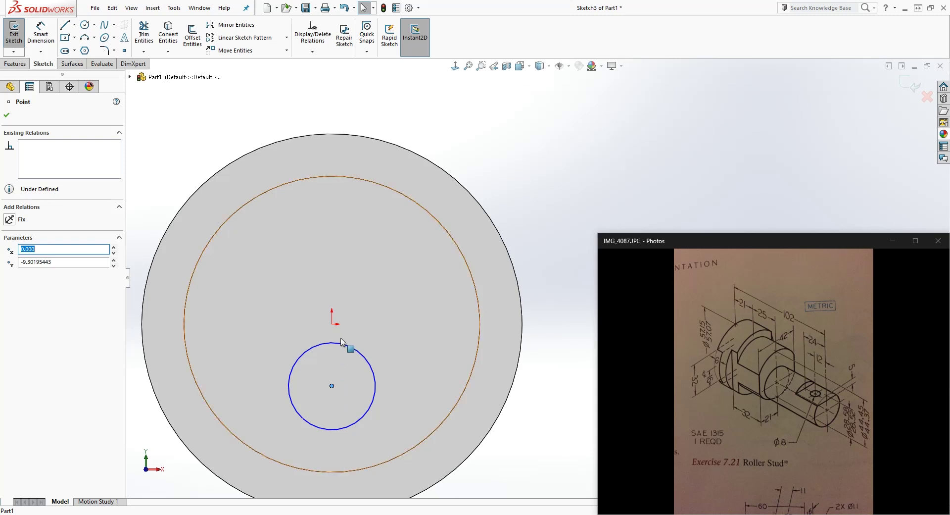
left_click(332, 324, "ctrl")
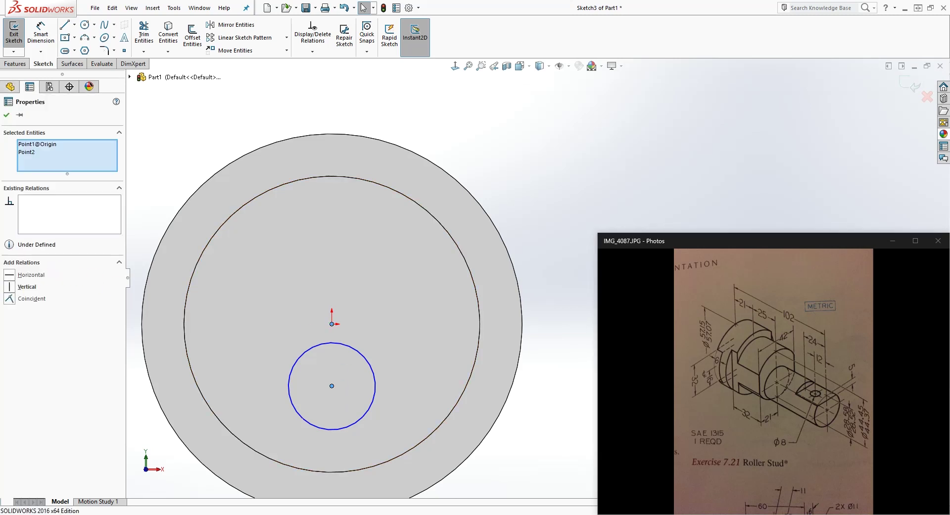
left_click(10, 291)
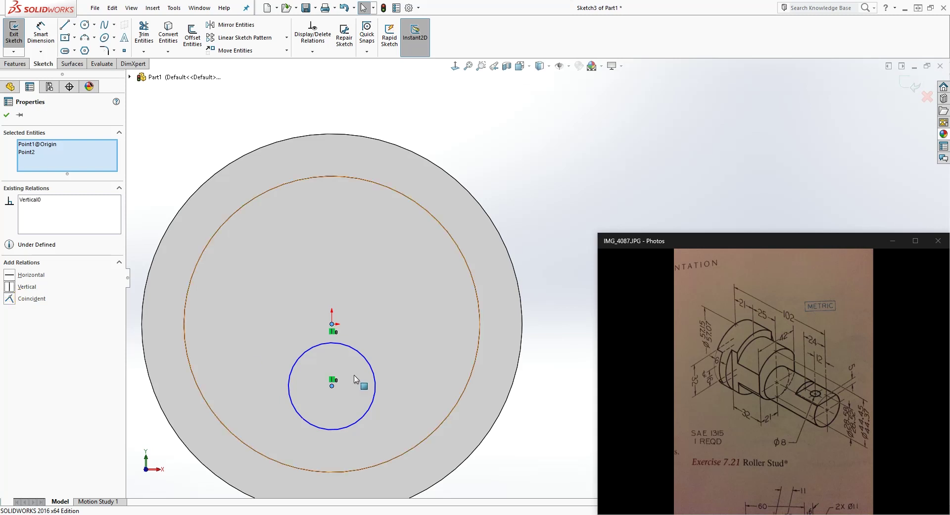
key("Escape")
Step: Make the small circle tangent to the circular edge of the smaller cylinder's front face
left_click(334, 435)
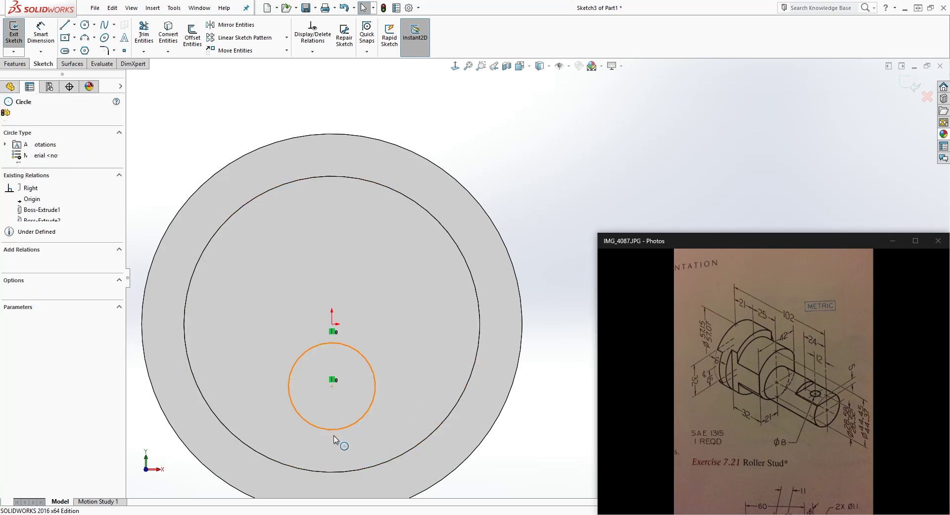
left_click(332, 471, "ctrl")
key("z")
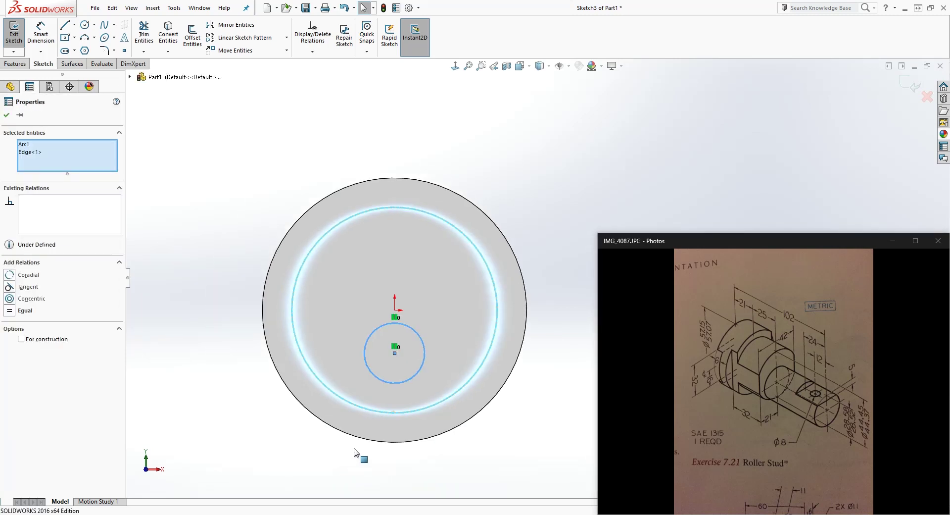
middle_click_drag(373, 432, 389, 442)
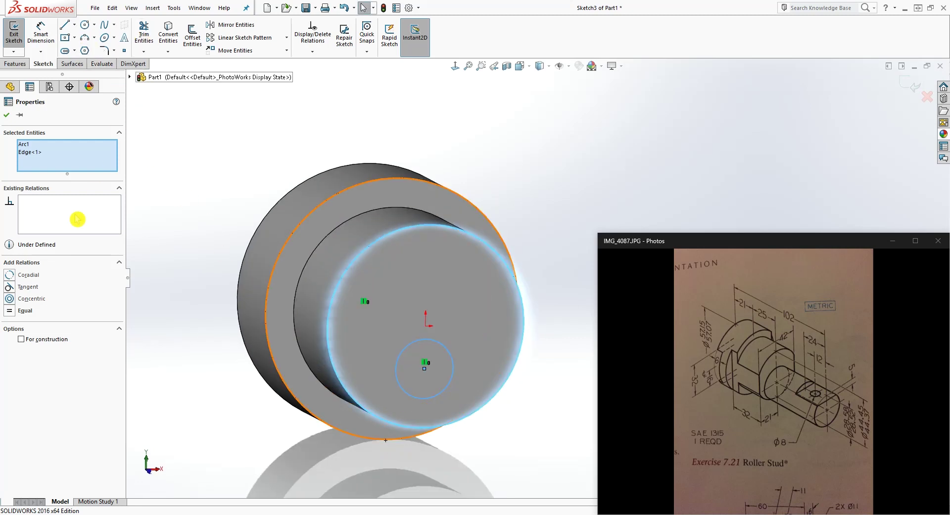
left_click(10, 288)
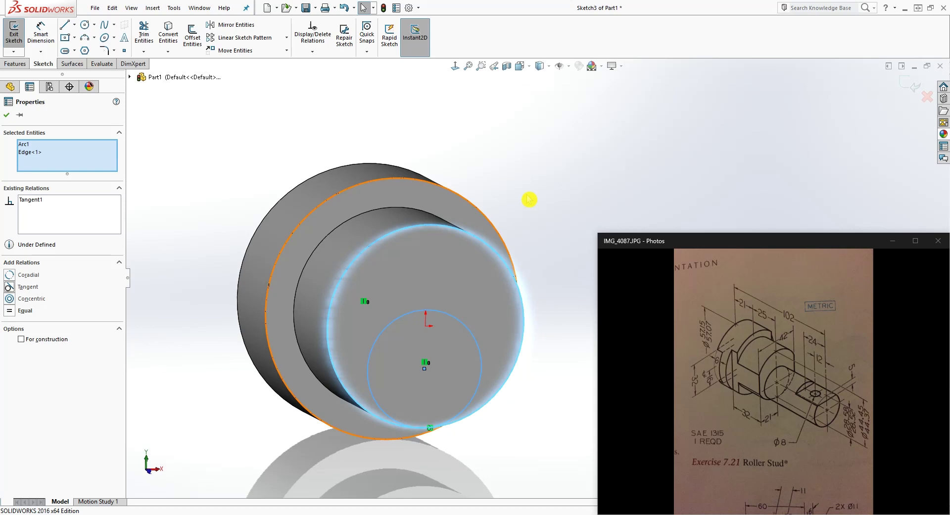
Step: Turn the view back normal to the sketch plane and frame the tangent circle within both cylinder outlines
middle_click_drag(530, 199, 505, 189)
left_click(455, 66)
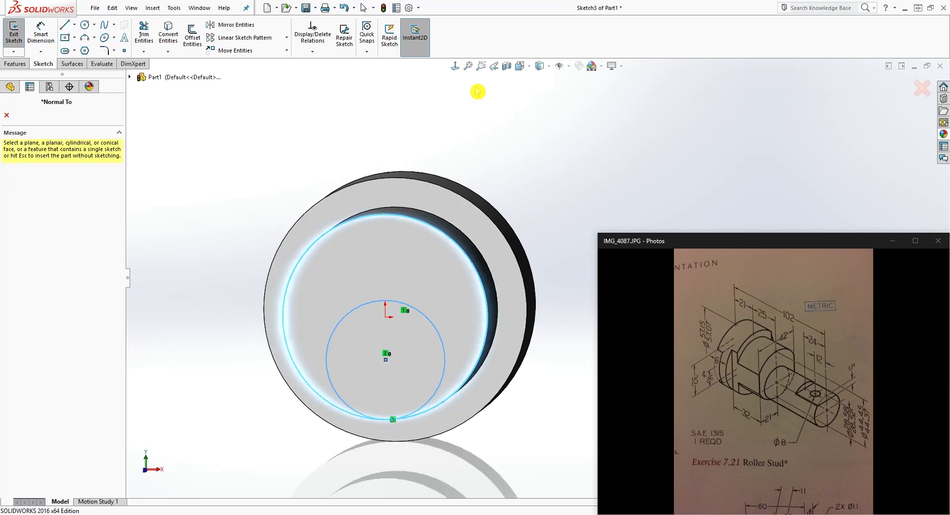
left_click(455, 66)
left_click(455, 66)
left_click(490, 208)
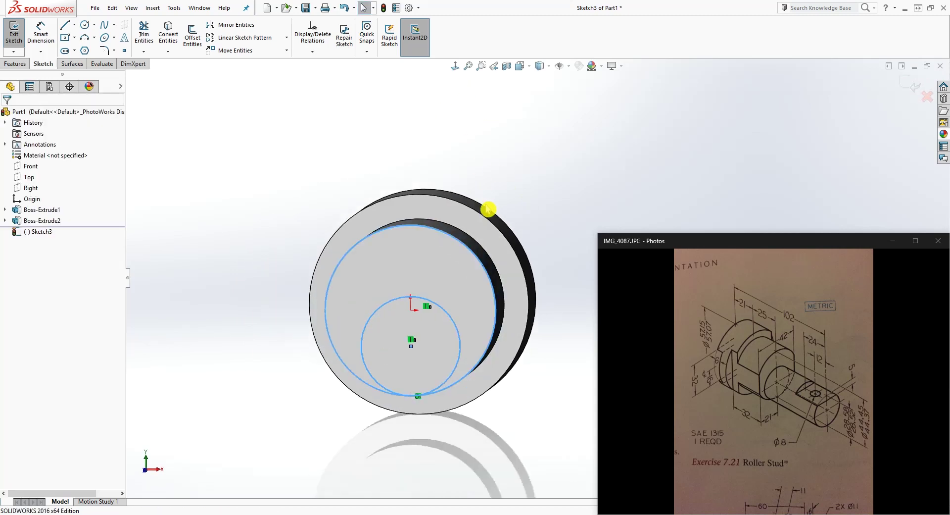
left_click(458, 66)
scroll(502, 228, "up", 3)
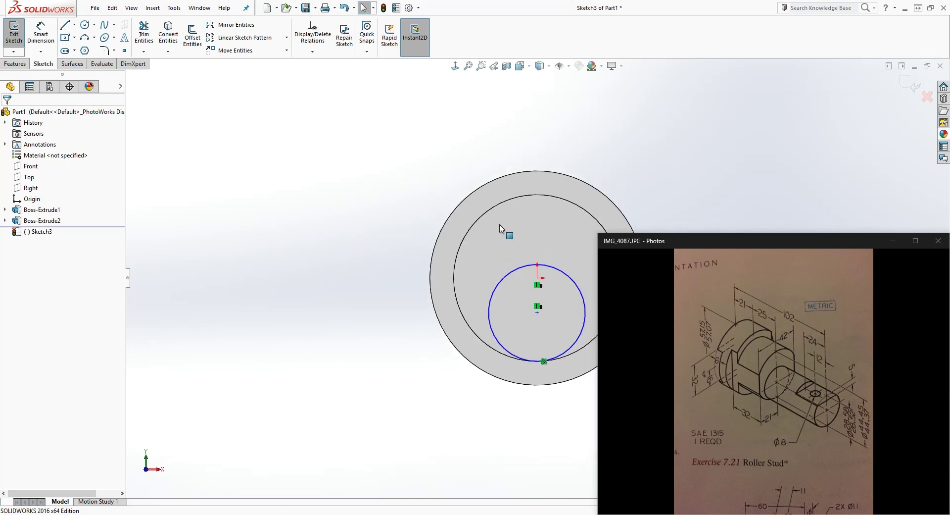
scroll(693, 194, "down", 4)
scroll(528, 424, "up", 2)
scroll(529, 430, "up", 2)
scroll(510, 441, "down", 2)
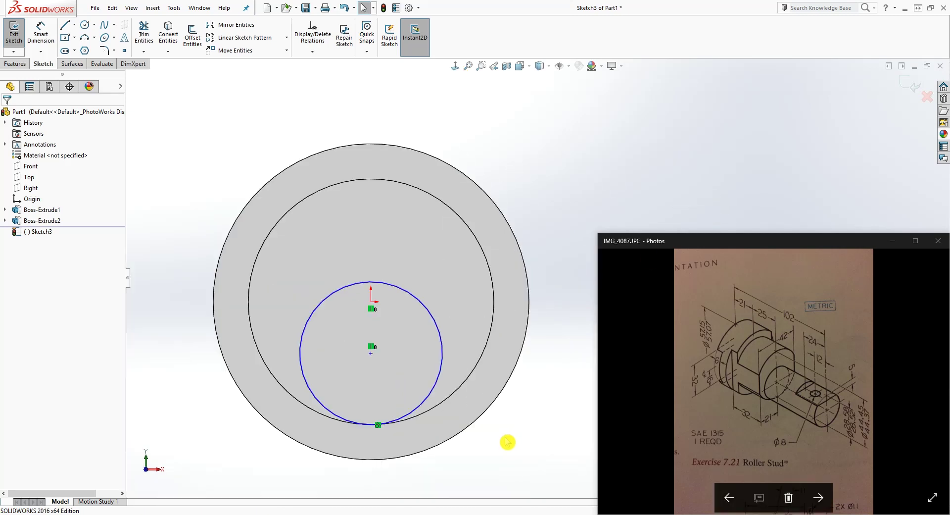
scroll(462, 352, "up", 1)
scroll(465, 397, "down", 1)
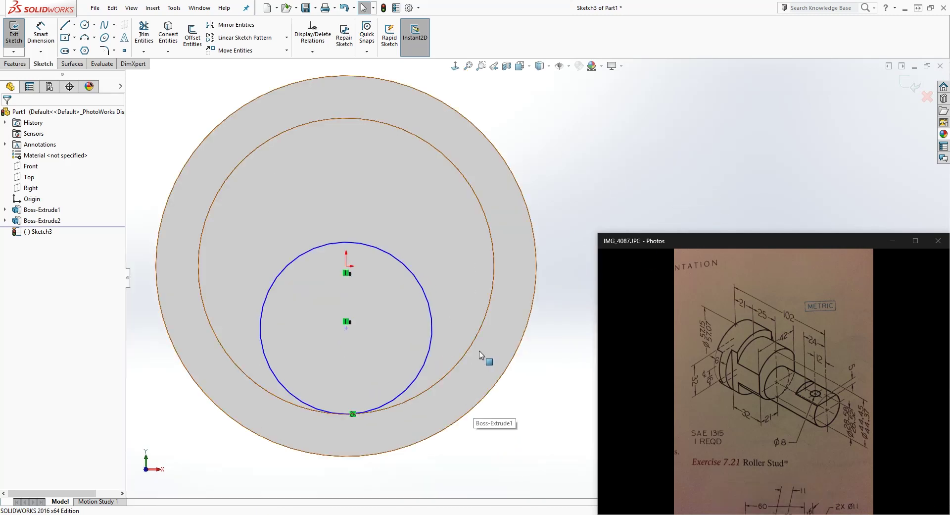
Step: Dimension the small tangent circle's diameter as (28.58+28.52)/2 mm
key("d")
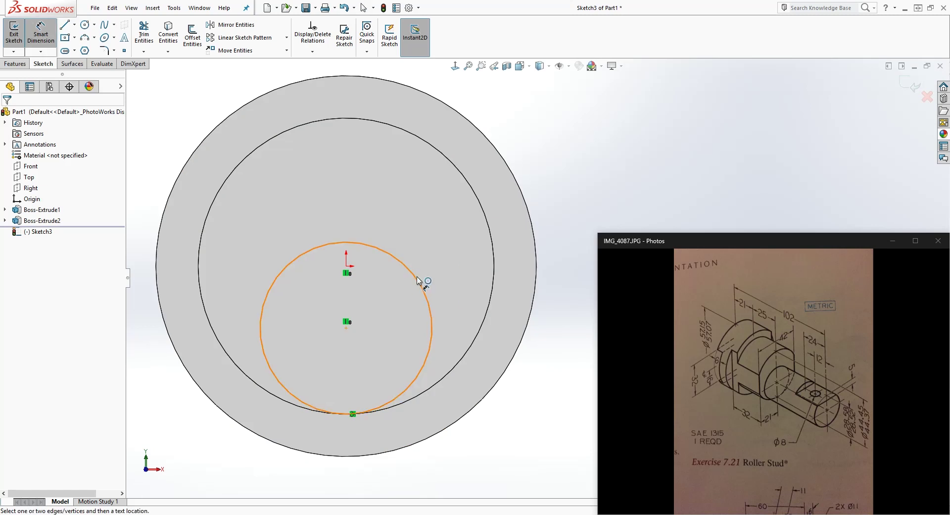
left_click(419, 281)
left_click(448, 204)
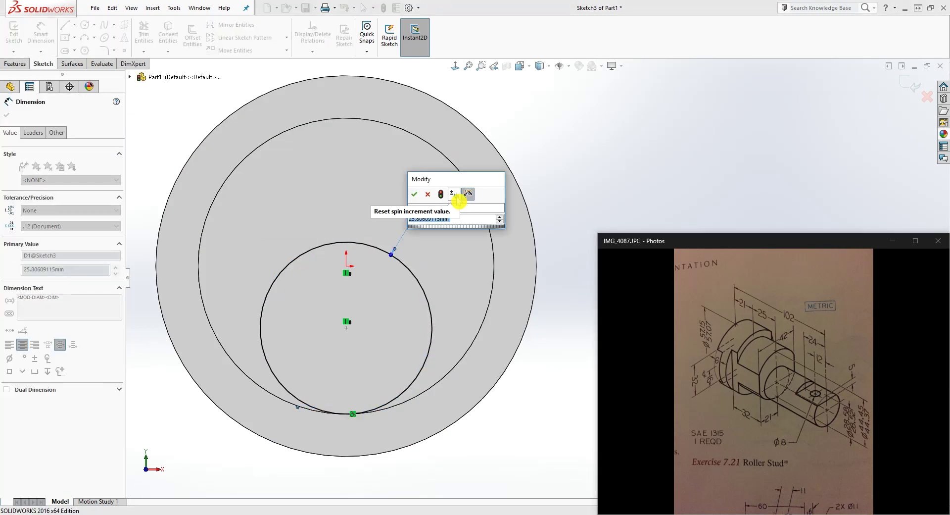
type("(2")
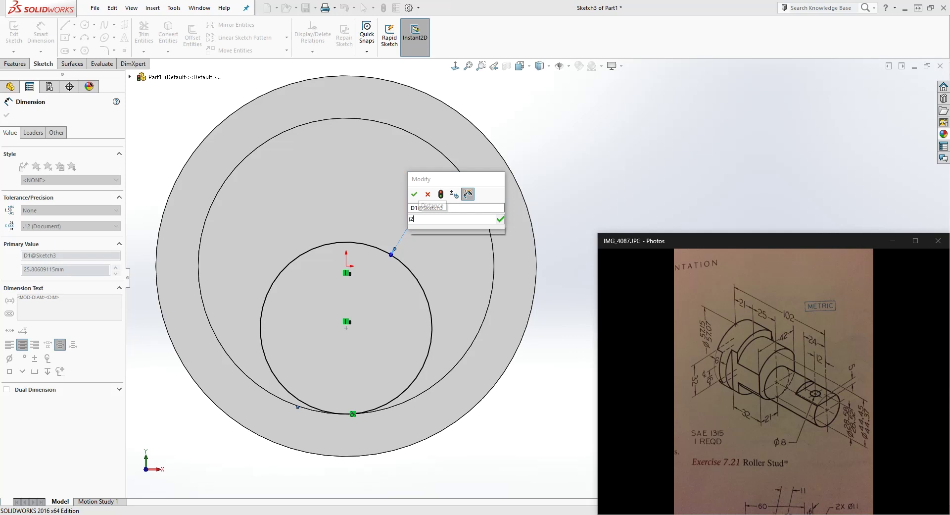
type("8.")
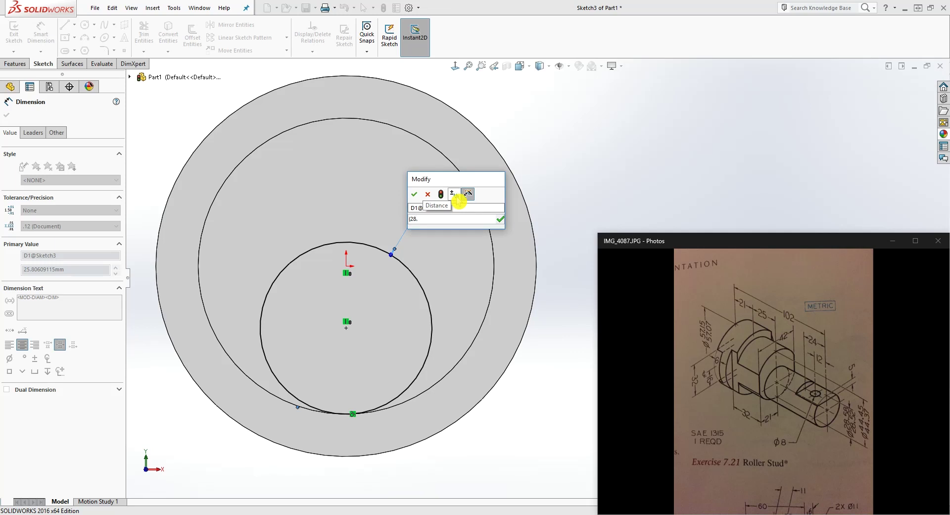
type("58+28")
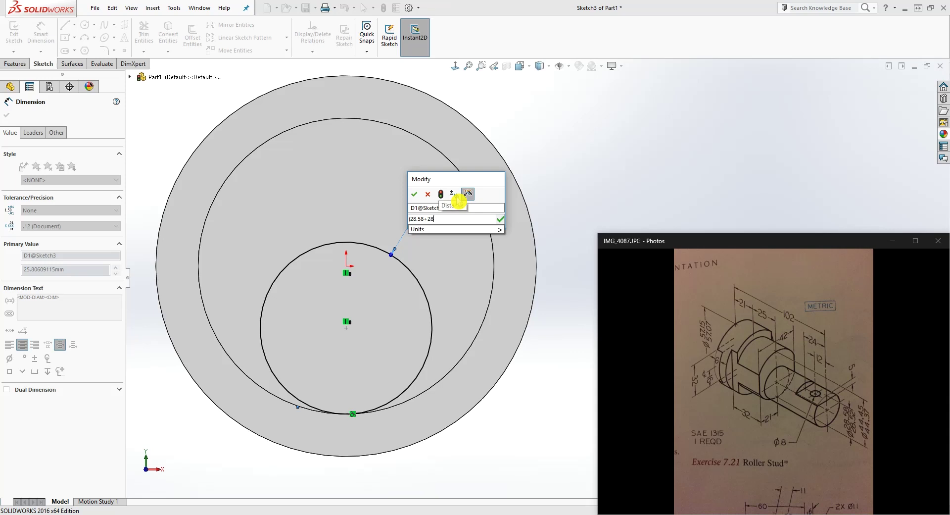
type(".52)")
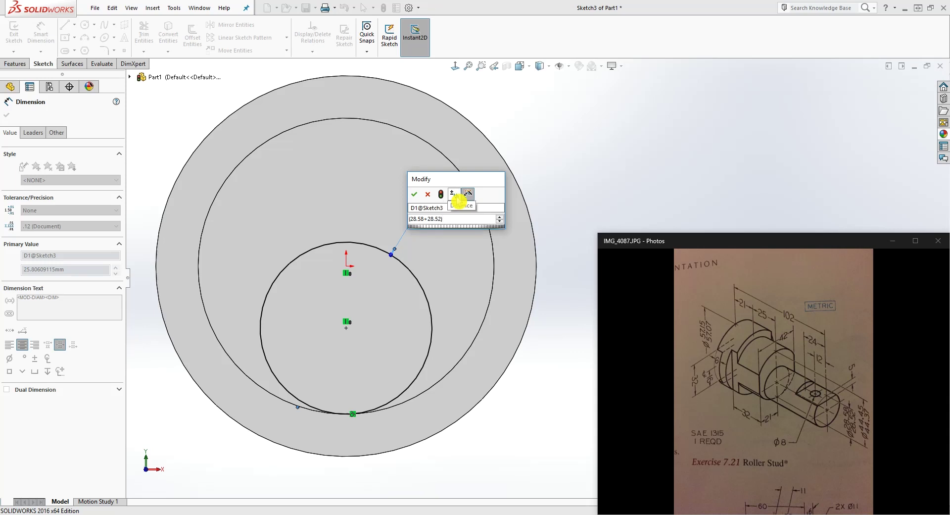
type("/2")
key("Return")
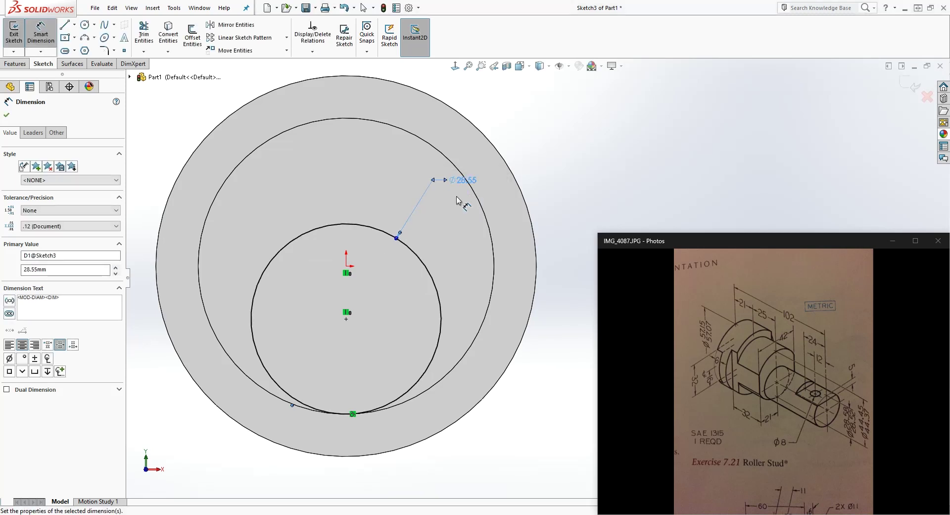
key("Escape")
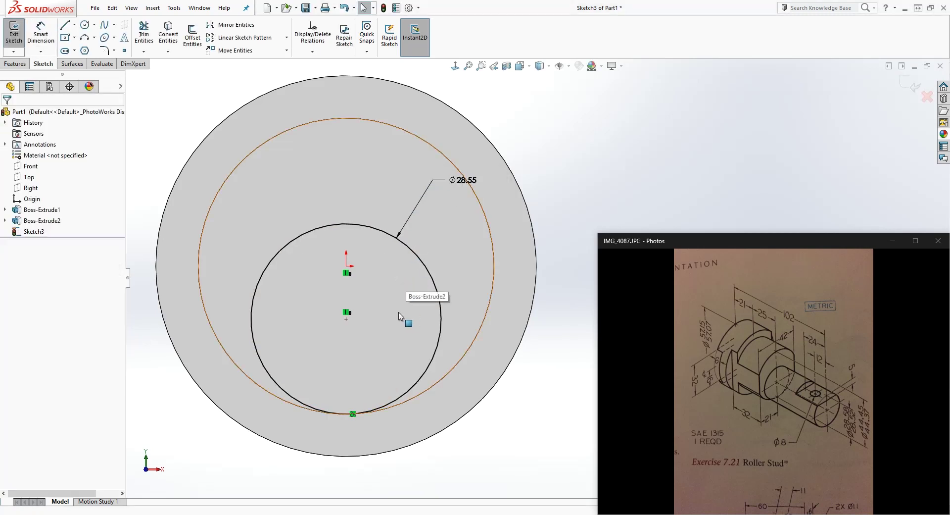
Step: Extrude the small circle as a merged blind boss with a depth of 102-21-25 mm
left_click(44, 70)
left_click(15, 63)
left_click(19, 35)
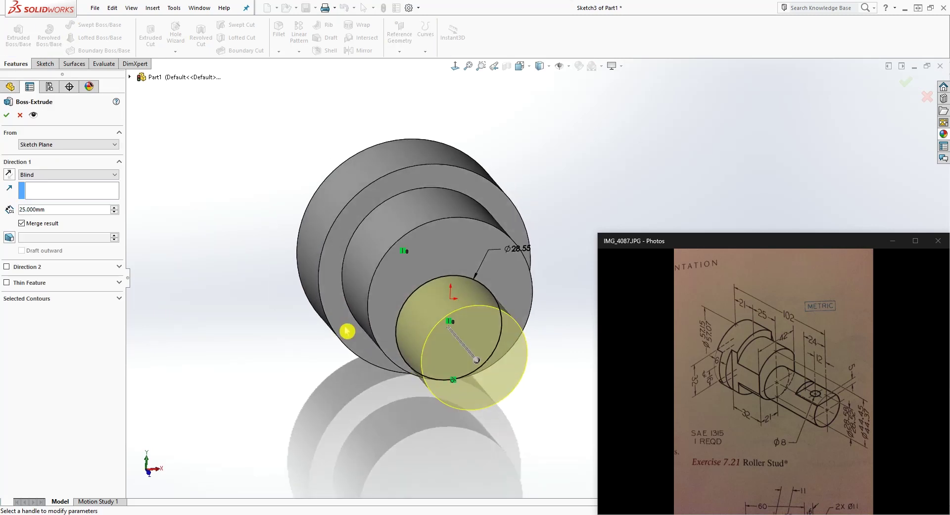
left_click(755, 334)
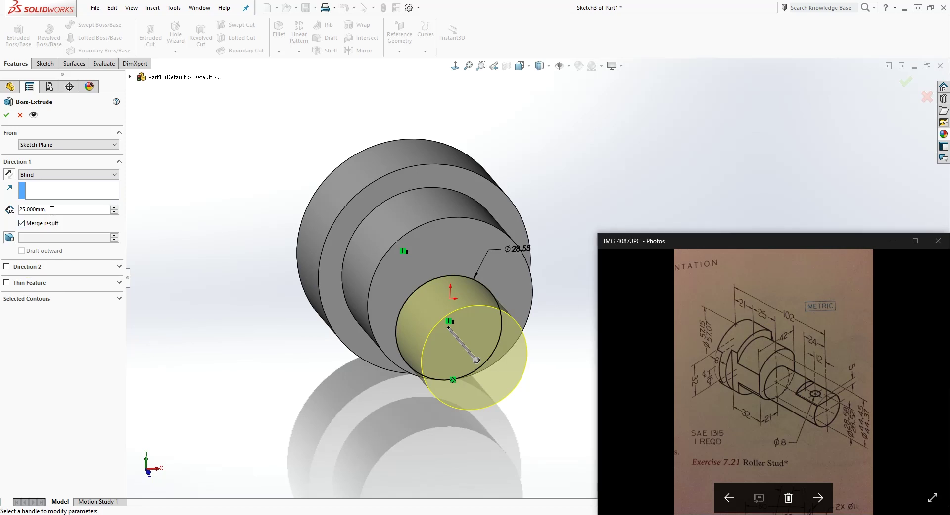
double_click(32, 209)
type("102")
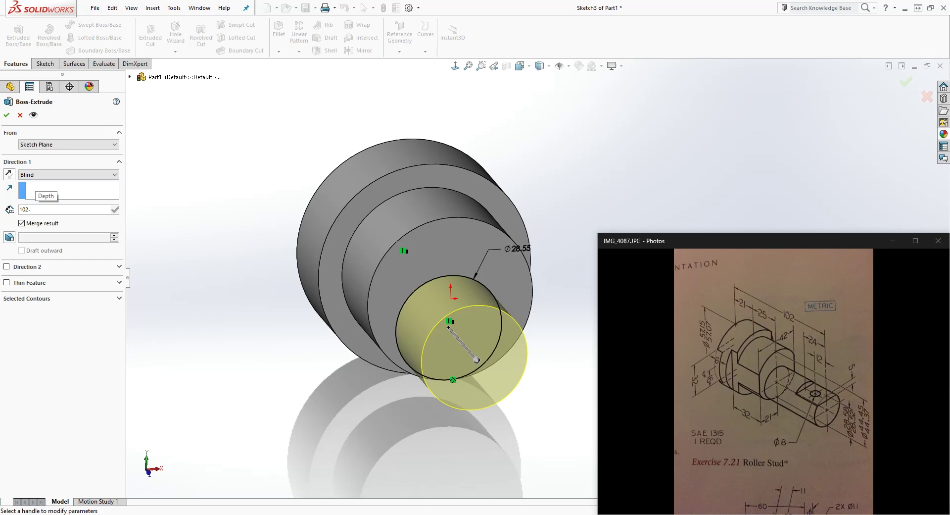
type("-21-25")
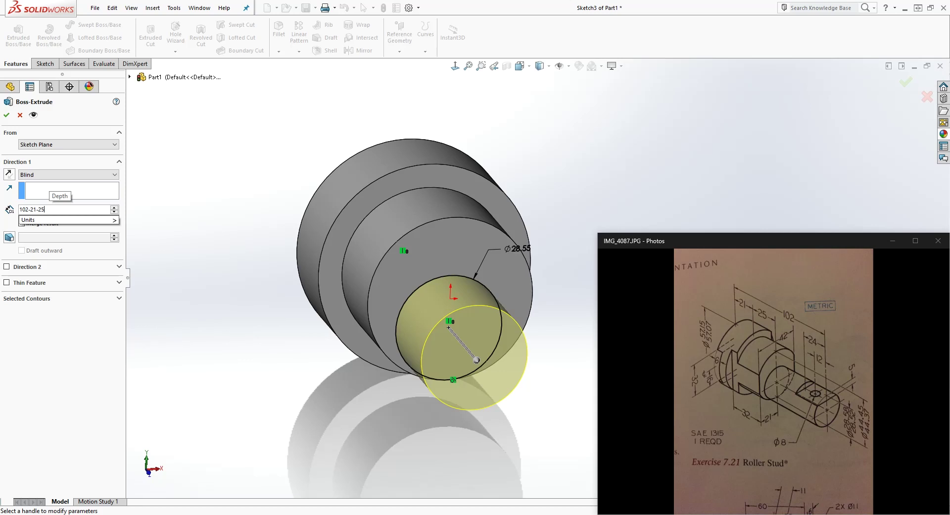
key("Return")
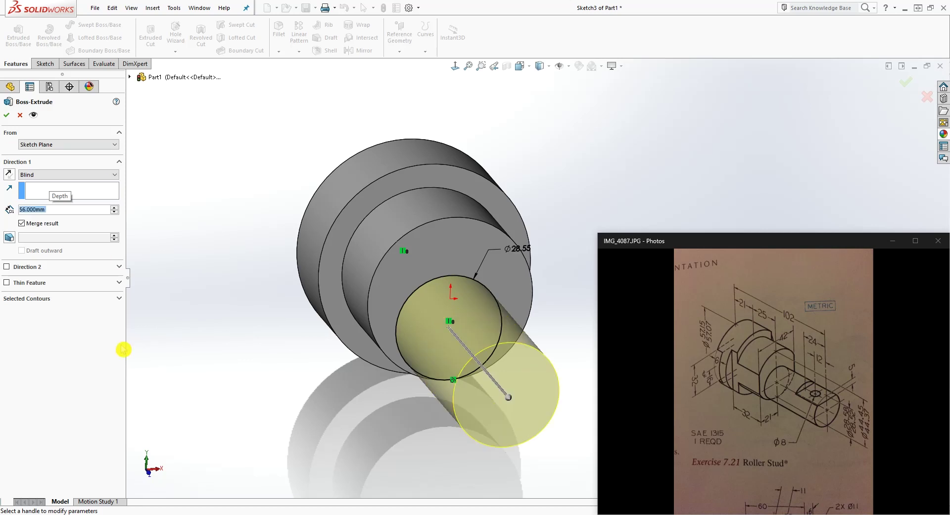
left_click(10, 115)
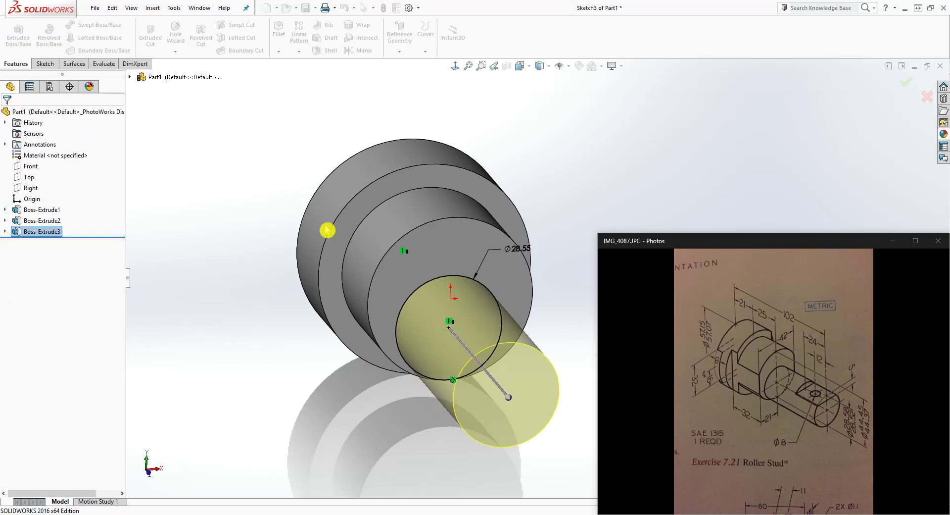
Step: Start a sketch on the large cylinder's flat back face and view it normal to the sketch plane
middle_click_drag(320, 287, 325, 308)
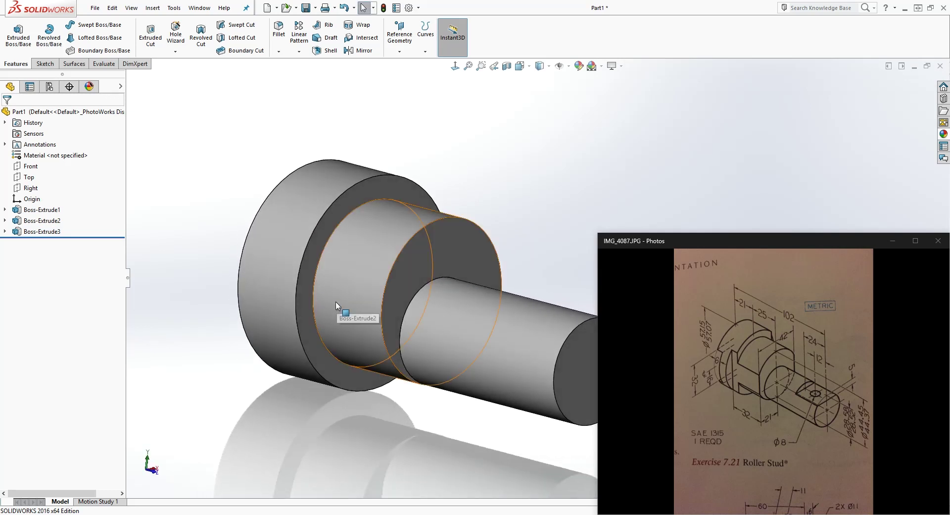
scroll(353, 285, "down", 1)
scroll(452, 220, "up", 2)
middle_click_drag(454, 220, 501, 285)
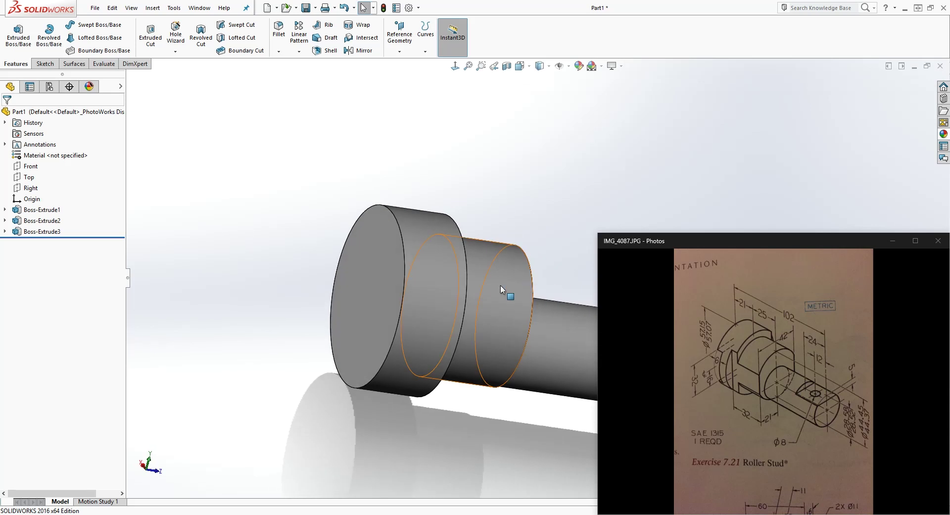
left_click(367, 262)
left_click(43, 63)
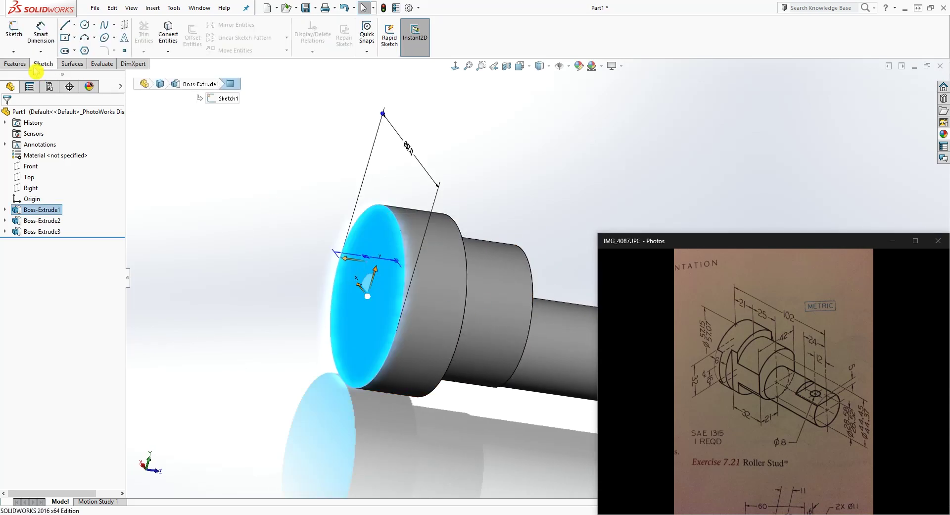
left_click(14, 32)
left_click(450, 66)
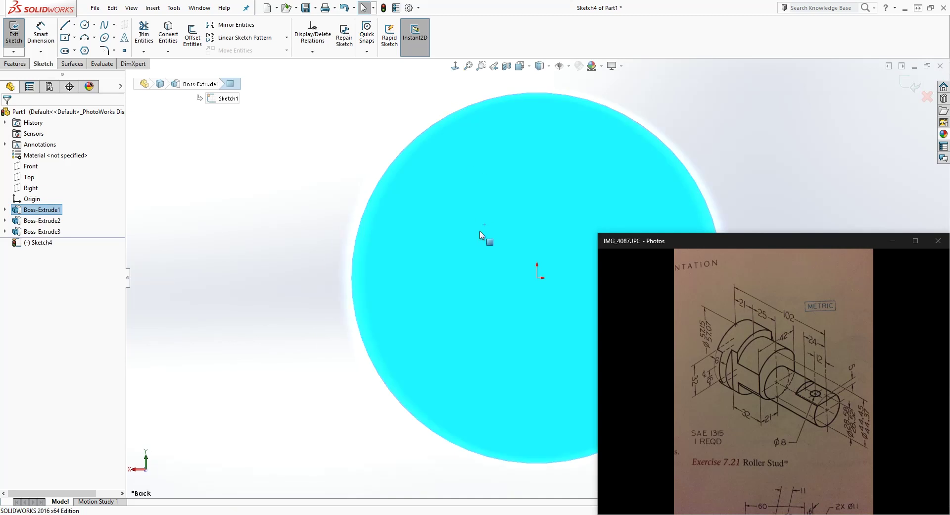
Step: Draw a center rectangle of about 60 by 37.5 mm around the origin, its vertical sides outside the circular face
scroll(520, 350, "up", 1)
scroll(525, 351, "down", 3)
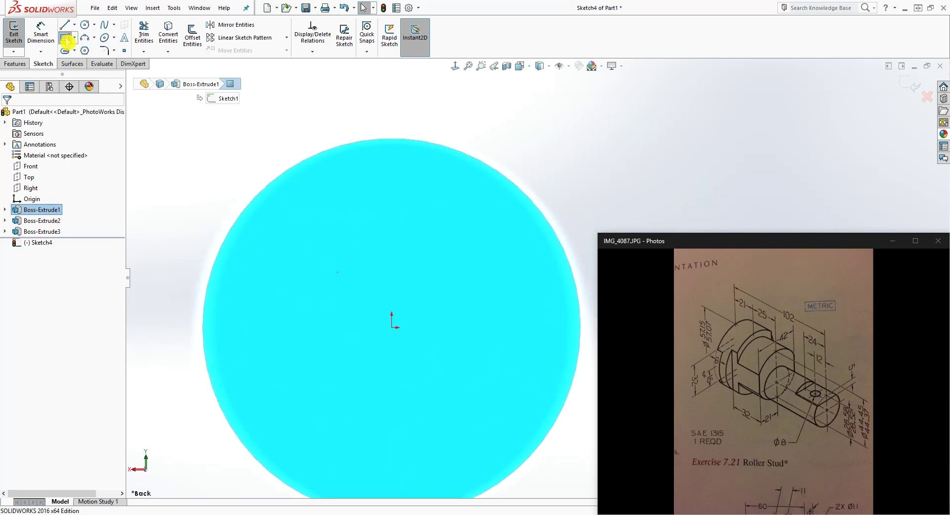
left_click(66, 38)
left_click(392, 327)
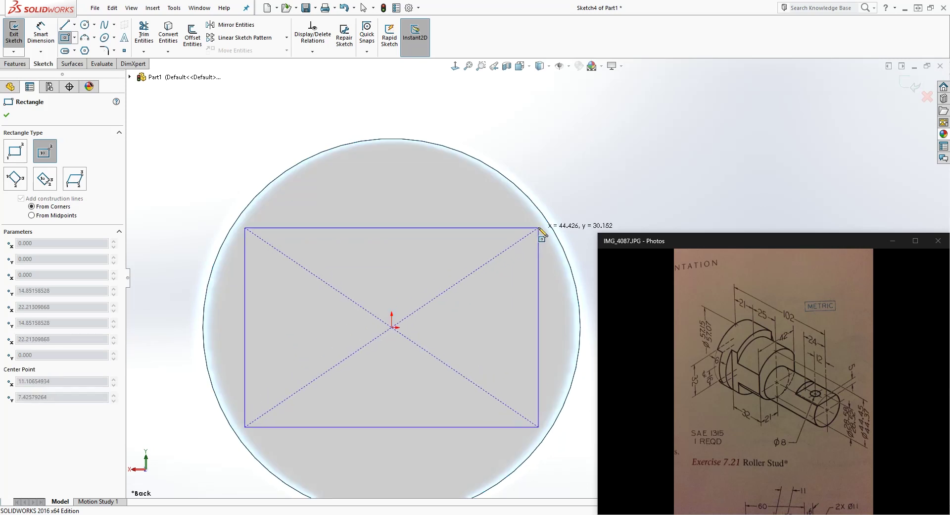
left_click(590, 204)
key("Escape")
Step: Dimension the rectangle's height as 32 mm on its vertical side
scroll(563, 258, "up", 5)
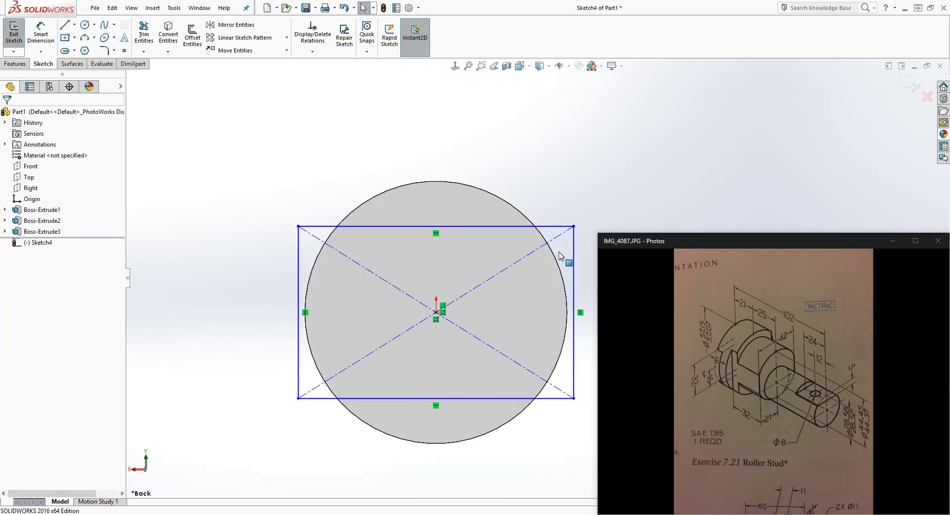
scroll(567, 262, "down", 3)
scroll(566, 272, "up", 4)
scroll(563, 303, "down", 5)
scroll(503, 363, "down", 2)
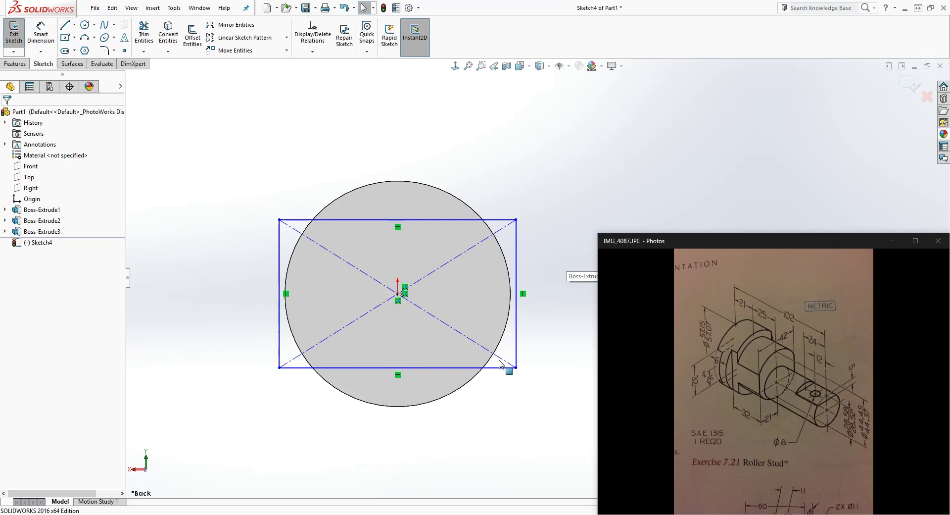
scroll(547, 316, "up", 2)
left_click(430, 445)
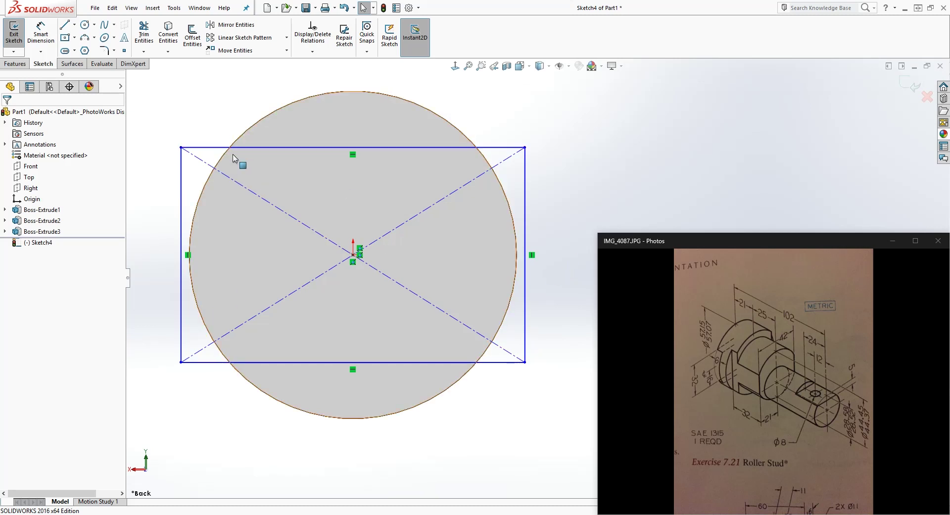
right_click_drag(228, 371, 238, 267)
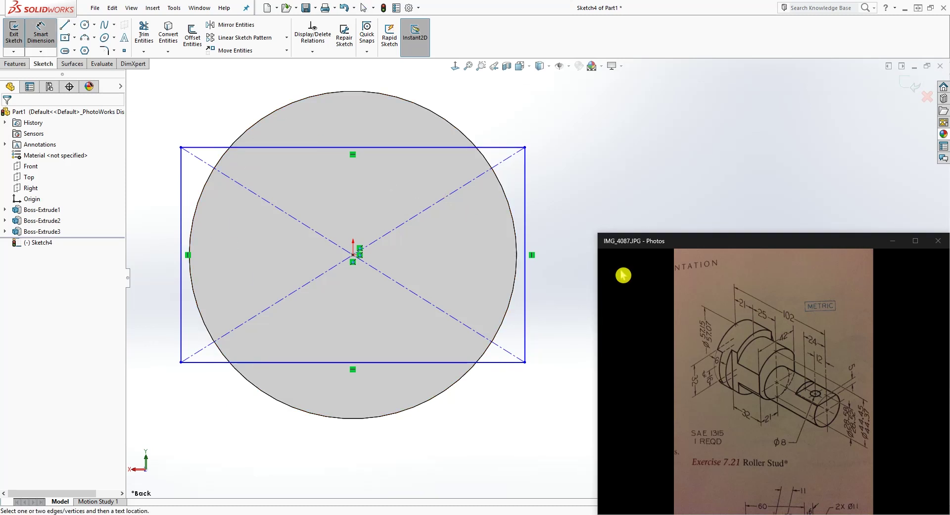
mouse_move(628, 381)
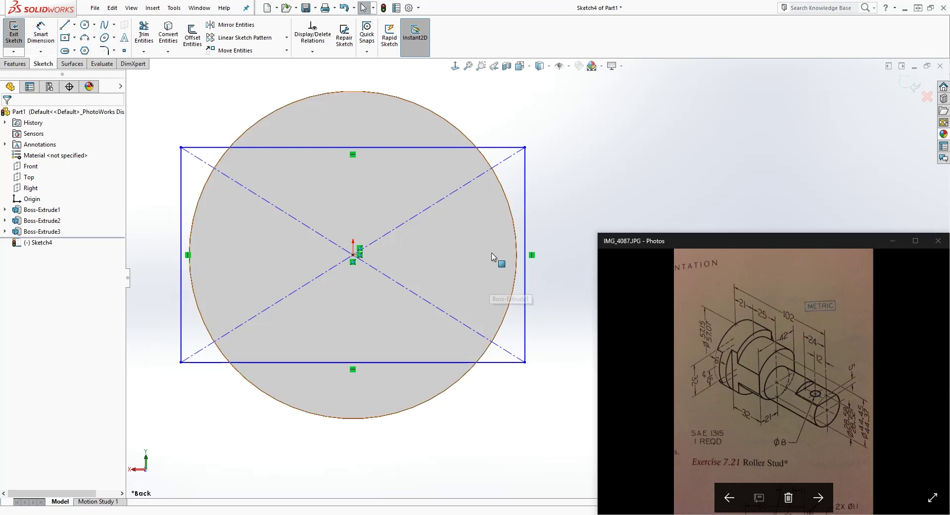
left_click(526, 219)
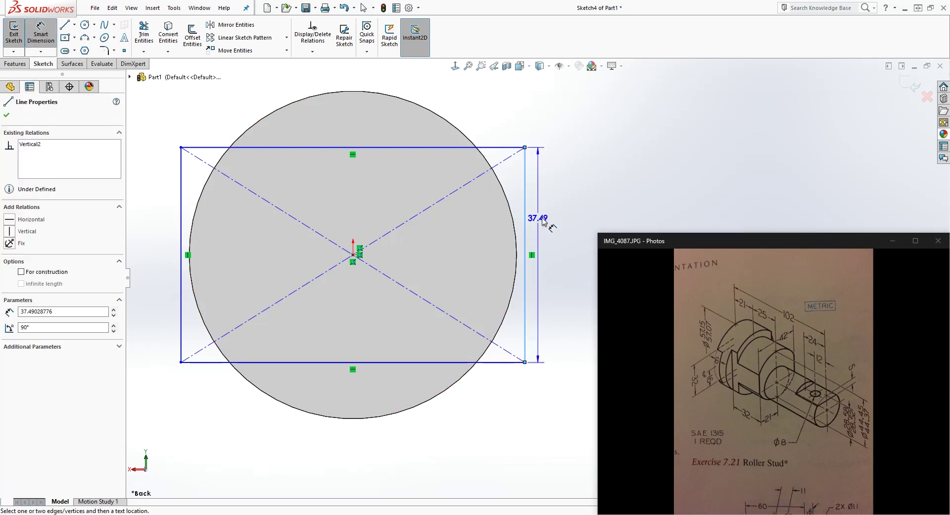
left_click(560, 217)
type("32")
key("Return")
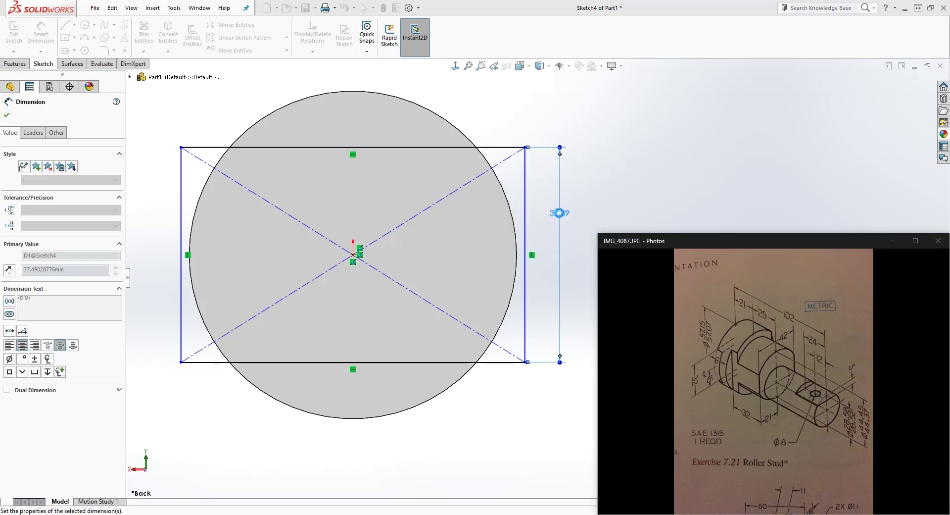
key("Escape")
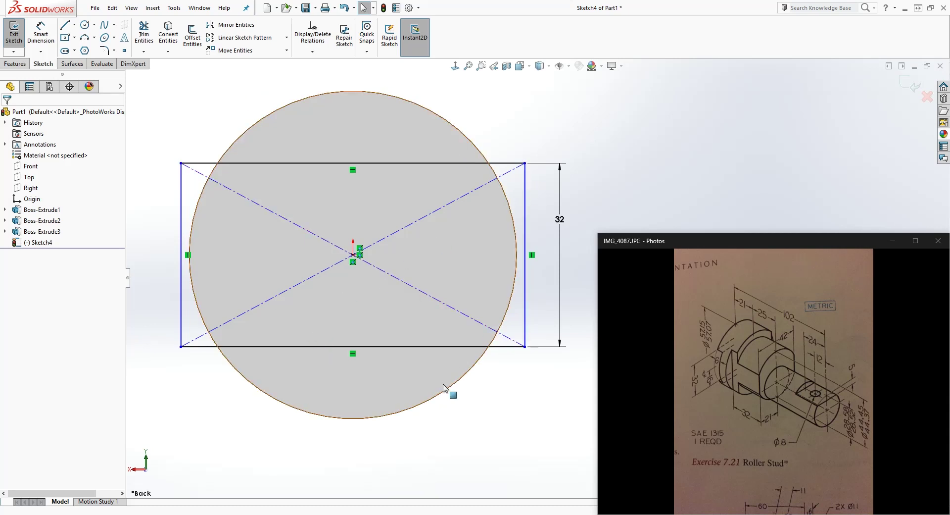
Step: Dimension the rectangle's width as 62 mm on its lower horizontal side
right_click_drag(454, 427, 445, 383)
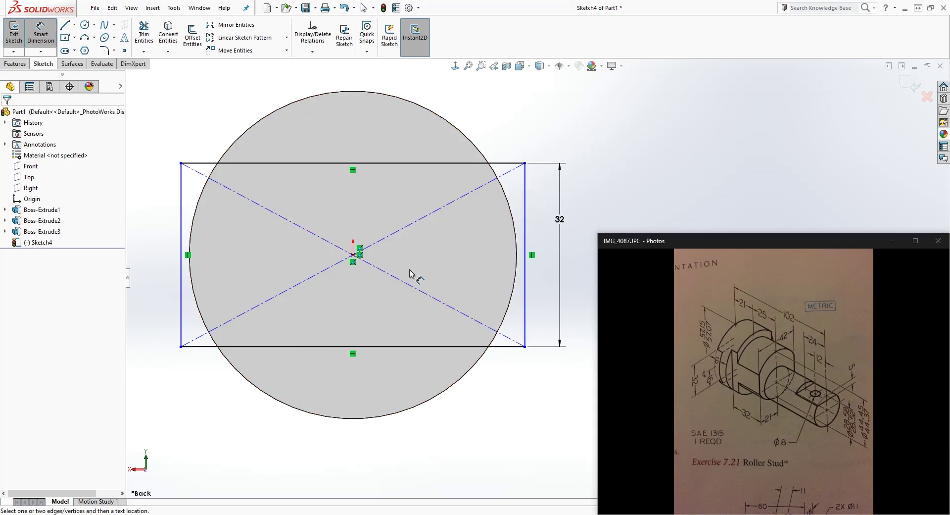
left_click(401, 346)
left_click(377, 442)
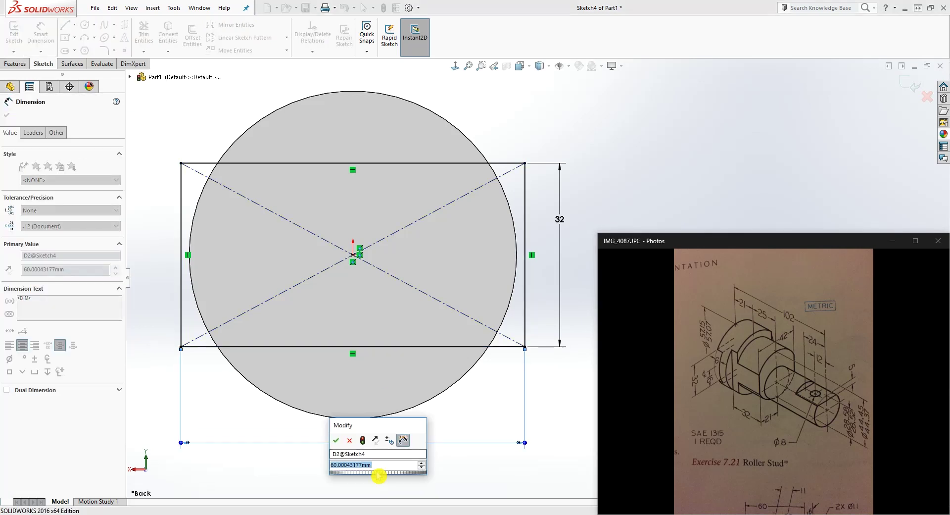
type("62")
key("Return")
key("Escape")
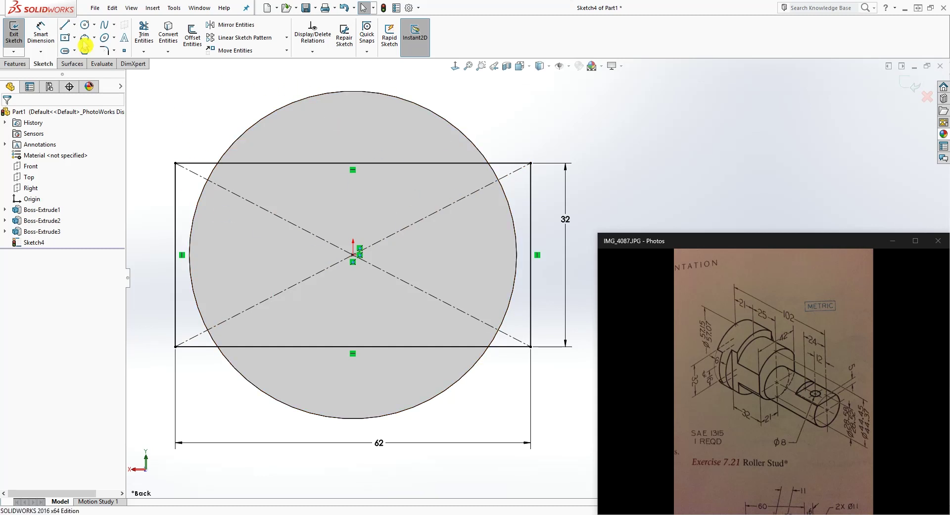
Step: Cut the 62 by 32 mm rectangle into the large cylinder's back face with a blind Extruded Cut 6 mm deep
middle_click_drag(335, 147, 298, 164)
scroll(298, 165, "up", 2)
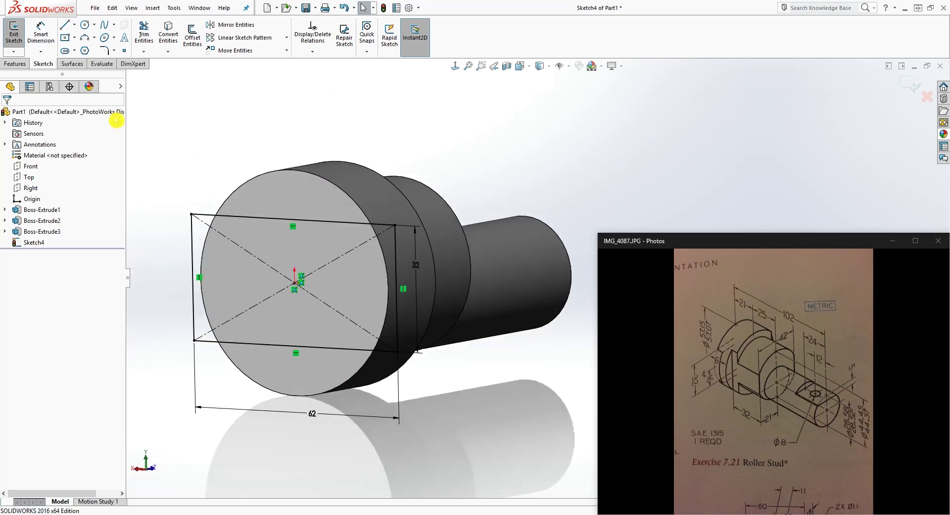
left_click(18, 64)
left_click(151, 34)
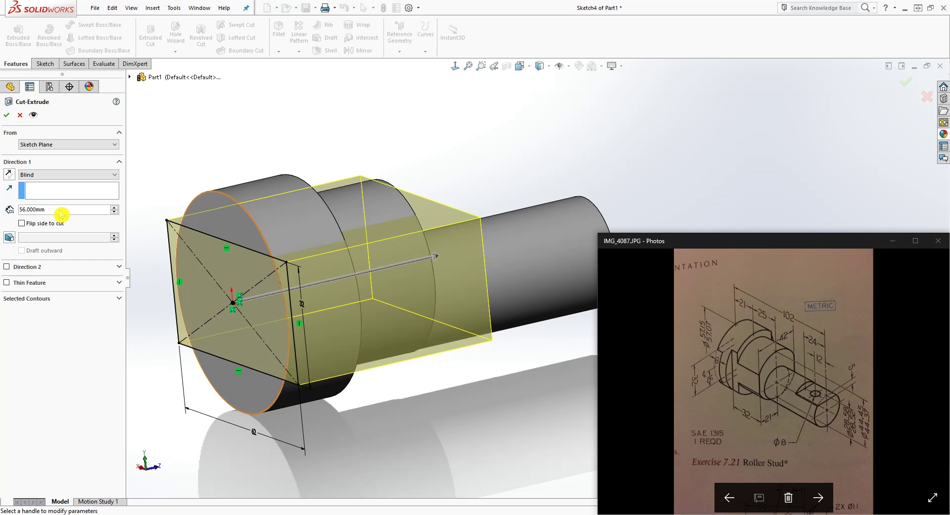
double_click(29, 210)
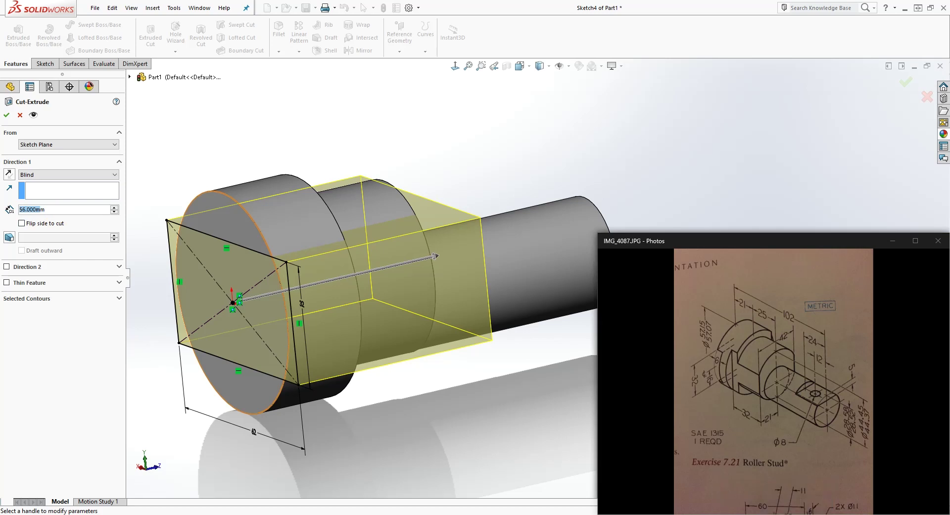
left_click(63, 208)
type("6")
key("Return")
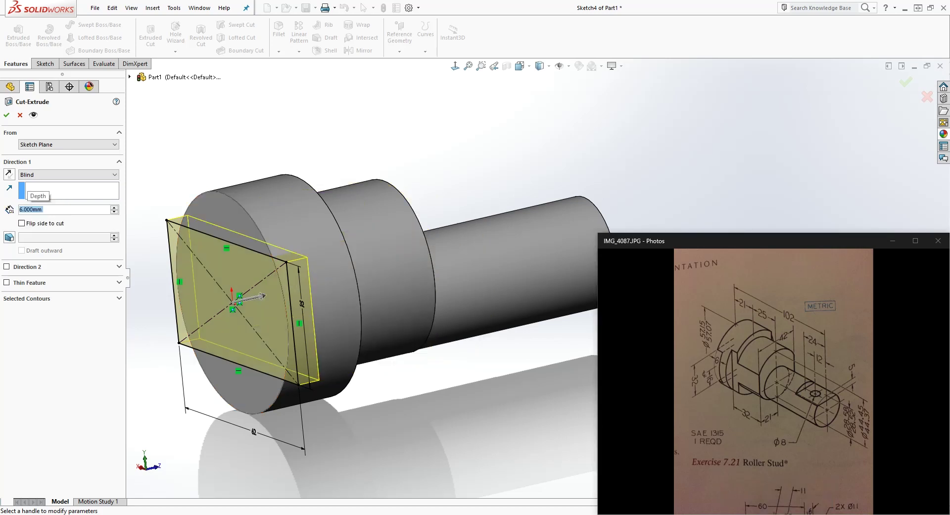
left_click(8, 116)
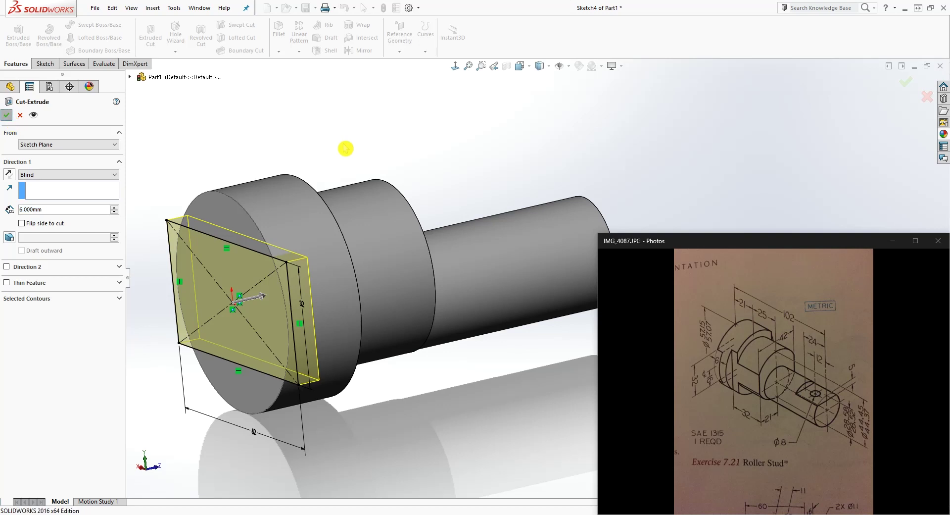
Step: Start a sketch on the middle cylinder's end face around the offset shaft and view it normal to the sketch plane
middle_click_drag(322, 254, 321, 309)
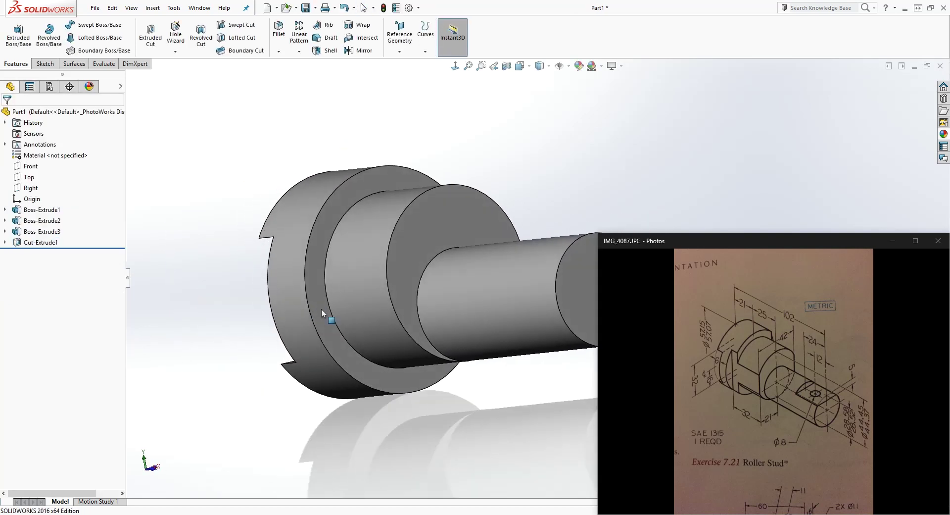
left_click(455, 236)
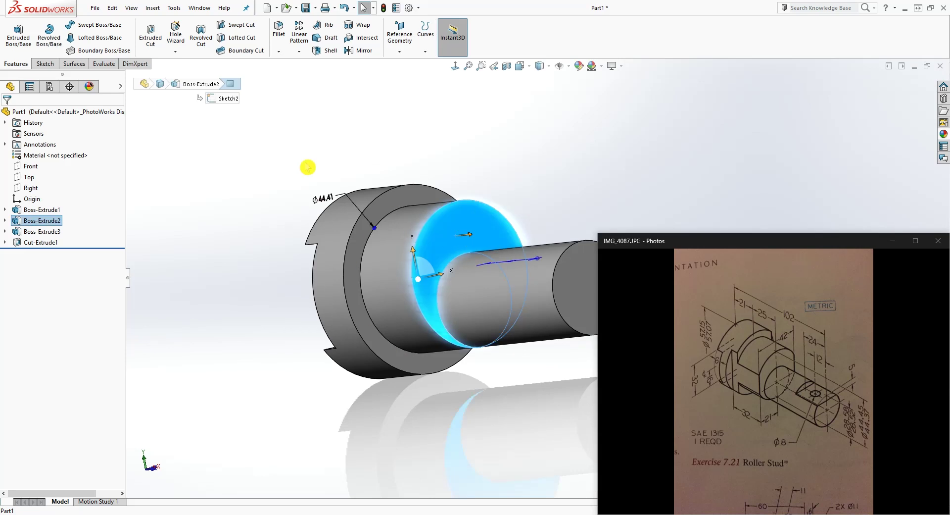
left_click(44, 63)
left_click(17, 34)
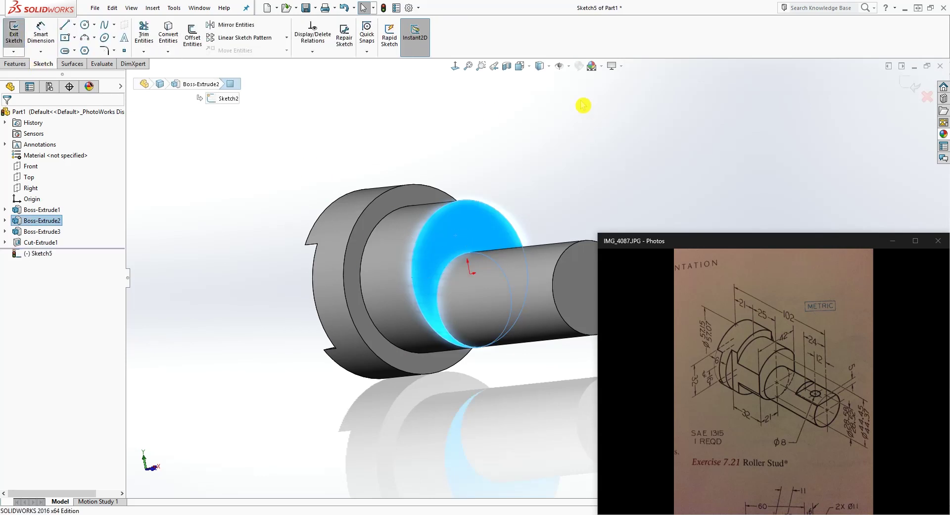
scroll(729, 143, "up", 3)
scroll(717, 200, "down", 4)
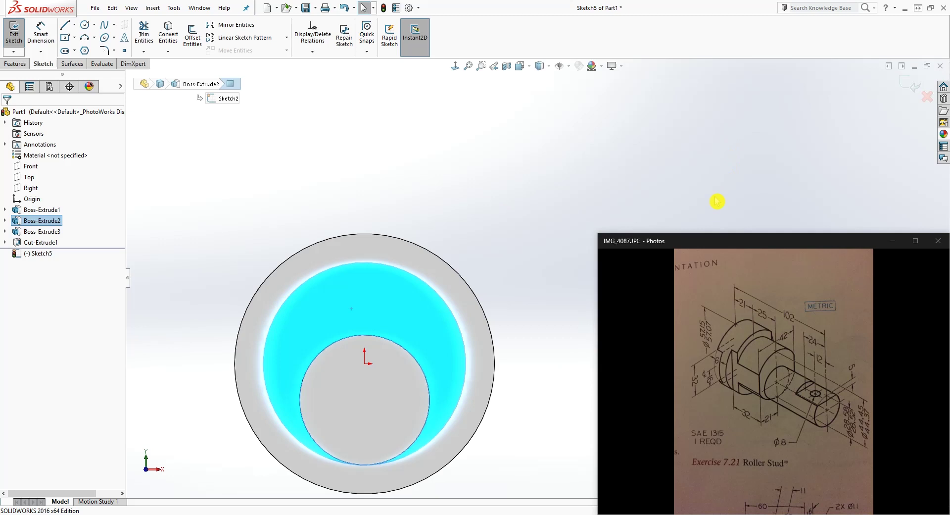
scroll(437, 337, "up", 3)
scroll(475, 348, "down", 4)
scroll(440, 421, "up", 2)
scroll(439, 424, "down", 2)
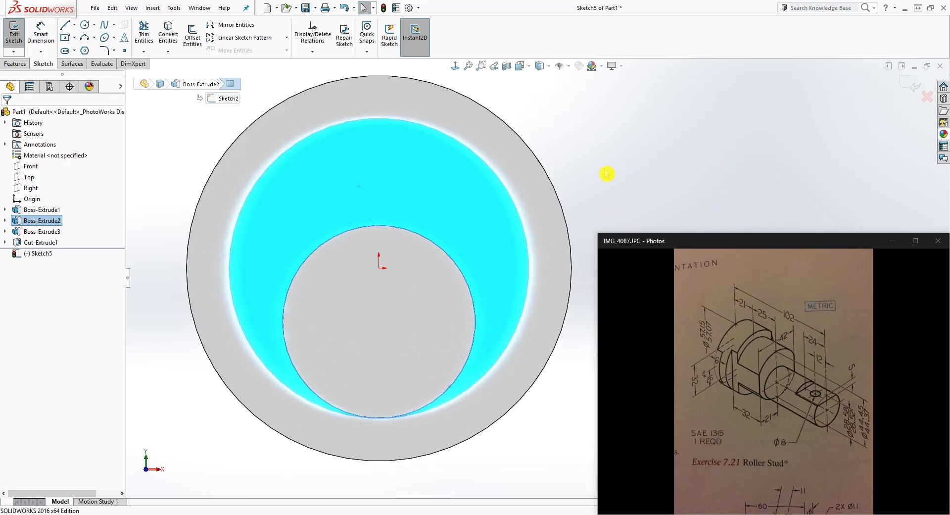
scroll(609, 171, "up", 1)
scroll(609, 170, "down", 1)
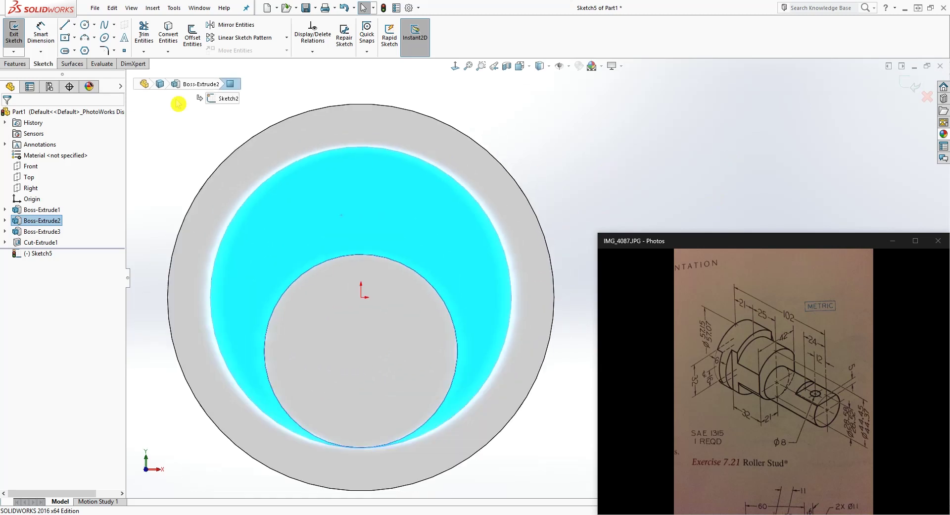
Step: Draw an upright center rectangle of about 46.5 by 76.5 mm with its center above the origin
left_click(66, 38)
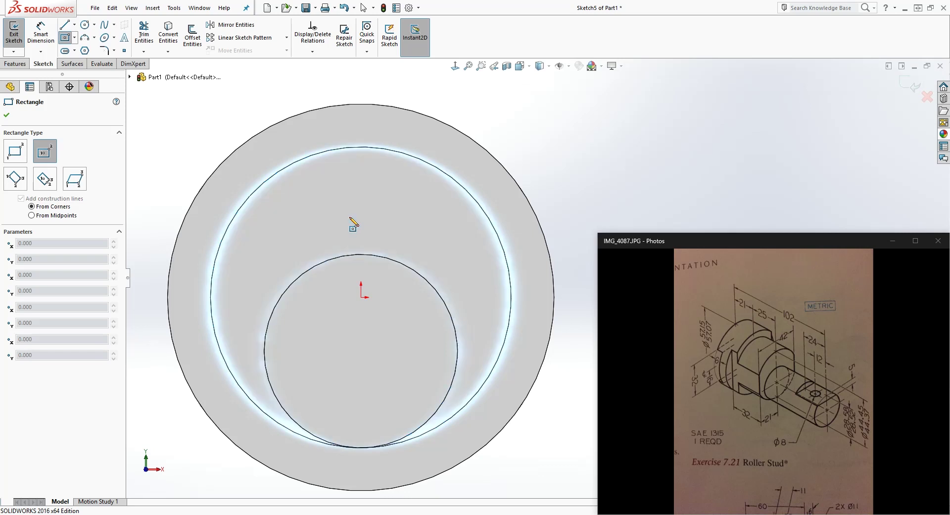
left_click(349, 216)
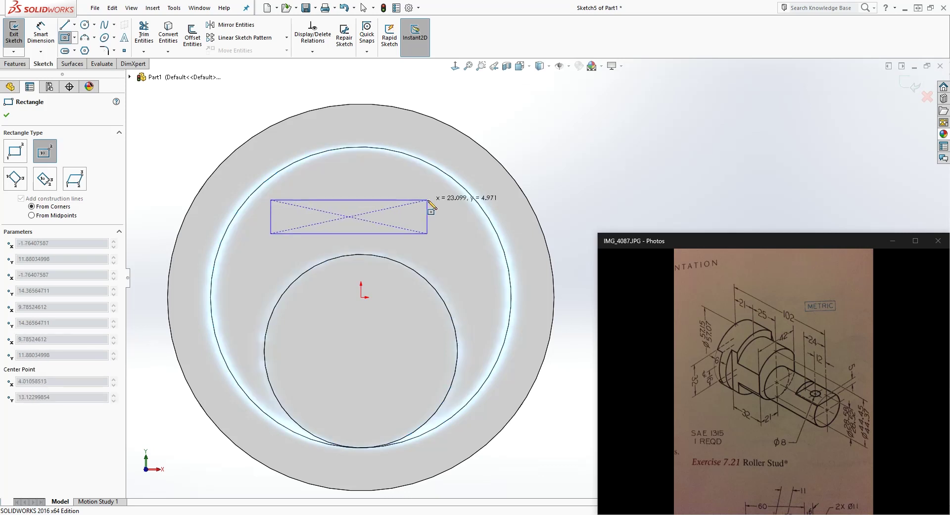
left_click(506, 475)
key("Escape")
scroll(505, 422, "up", 5)
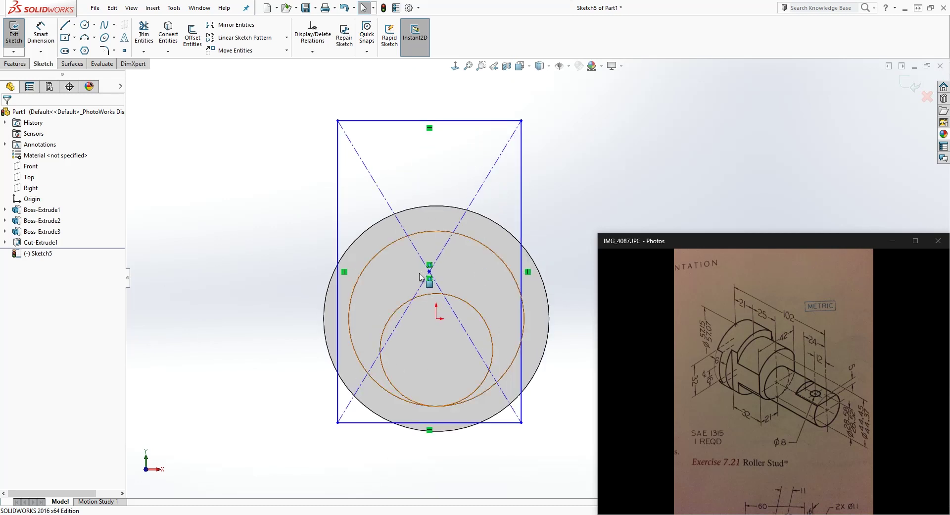
Step: Add a vertical relation between the rectangle's center point and the origin
left_click(429, 271)
left_click(437, 319, "ctrl")
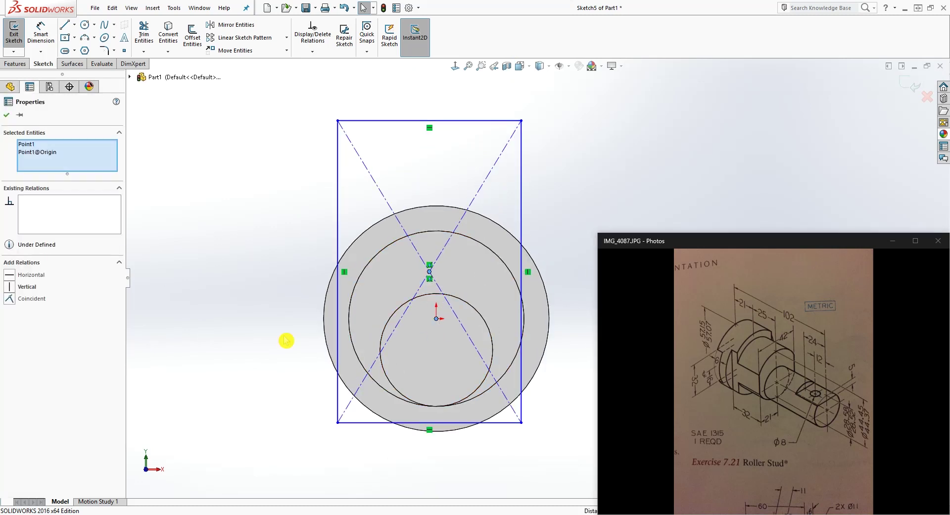
left_click(10, 287)
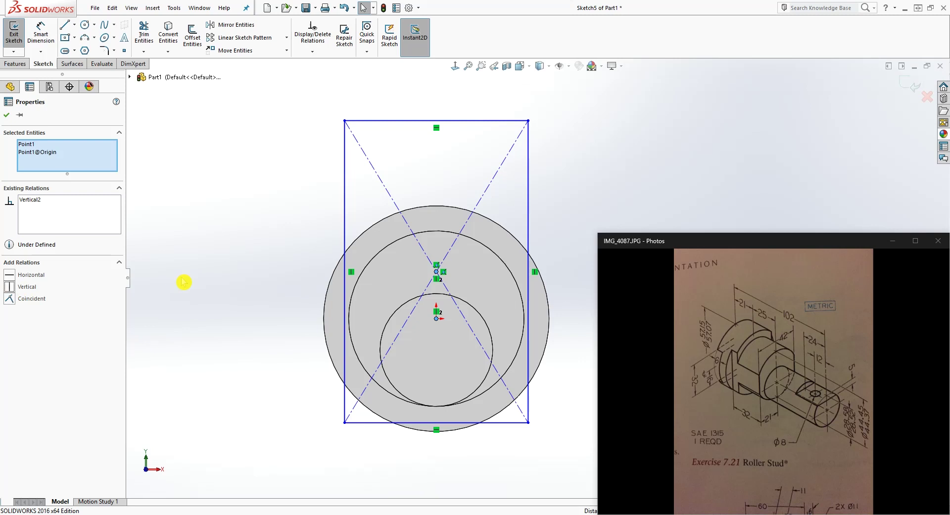
scroll(557, 310, "up", 2)
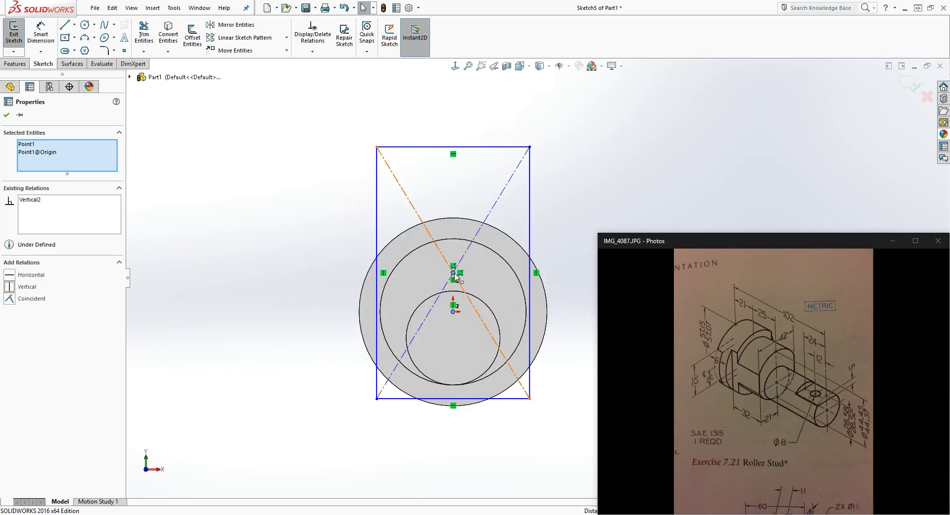
Step: Move the rectangle's center point onto the origin to make the two coincident, and clear the selection
left_click_drag(455, 278, 460, 331)
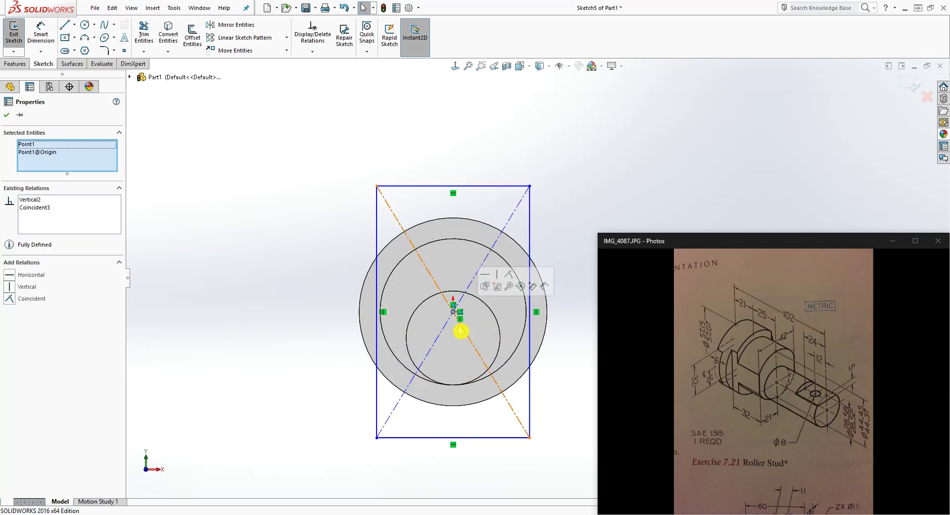
scroll(459, 319, "down", 4)
scroll(469, 308, "up", 2)
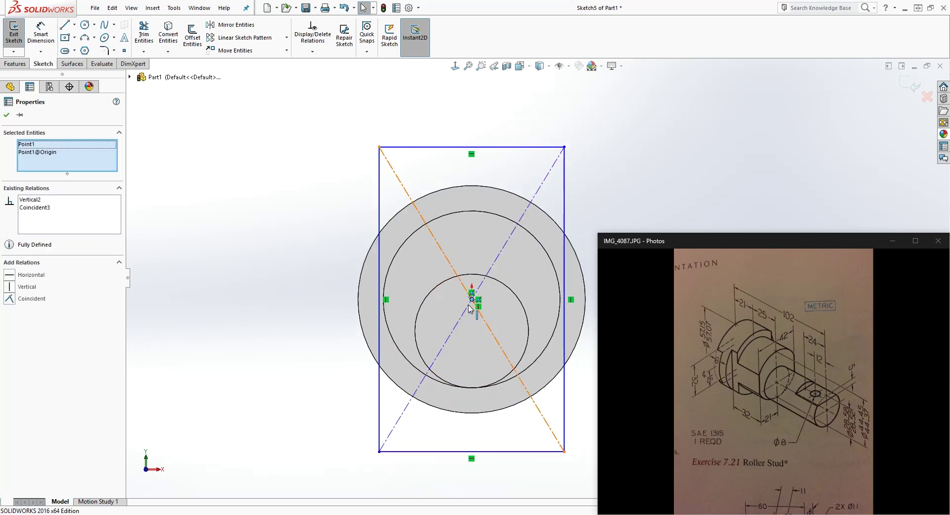
scroll(534, 280, "up", 2)
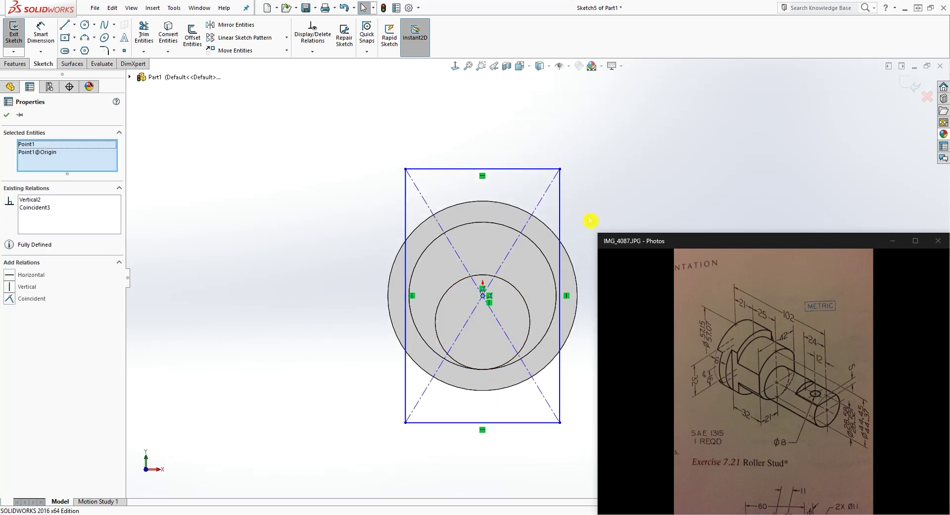
scroll(578, 189, "up", 1)
scroll(569, 200, "down", 1)
scroll(564, 257, "up", 1)
scroll(569, 335, "down", 3)
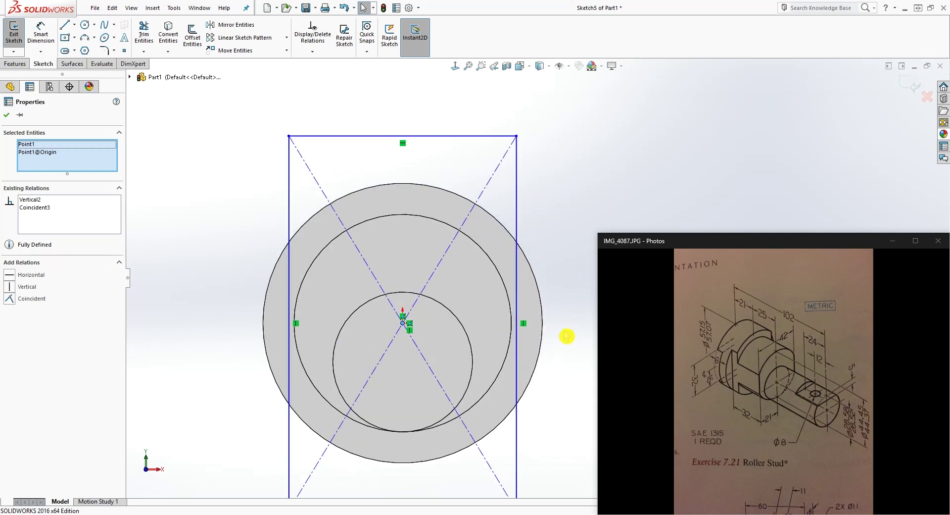
scroll(555, 340, "up", 1)
left_click(553, 341)
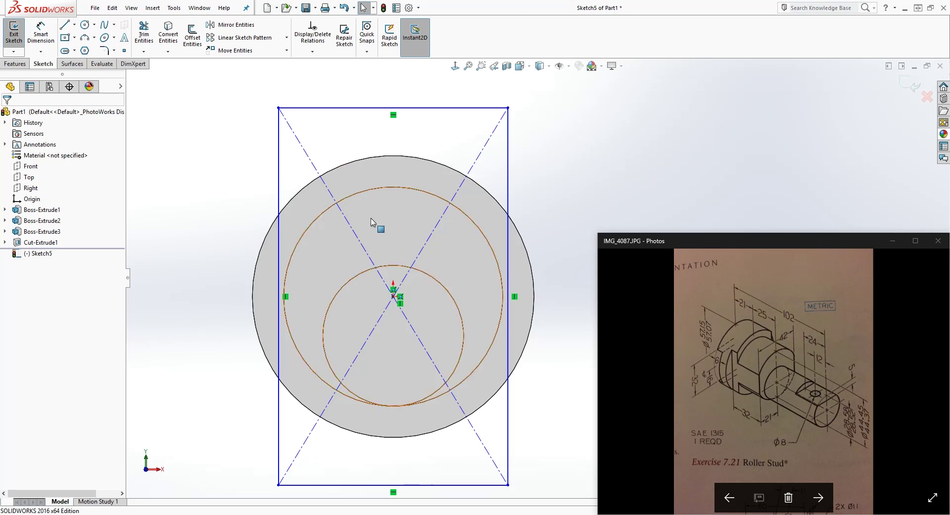
left_click(474, 220, "ctrl")
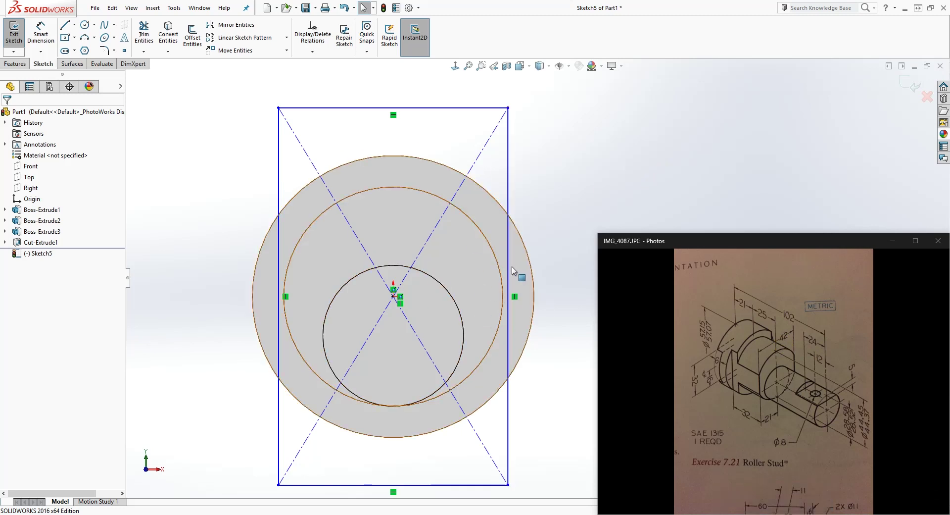
left_click(512, 142)
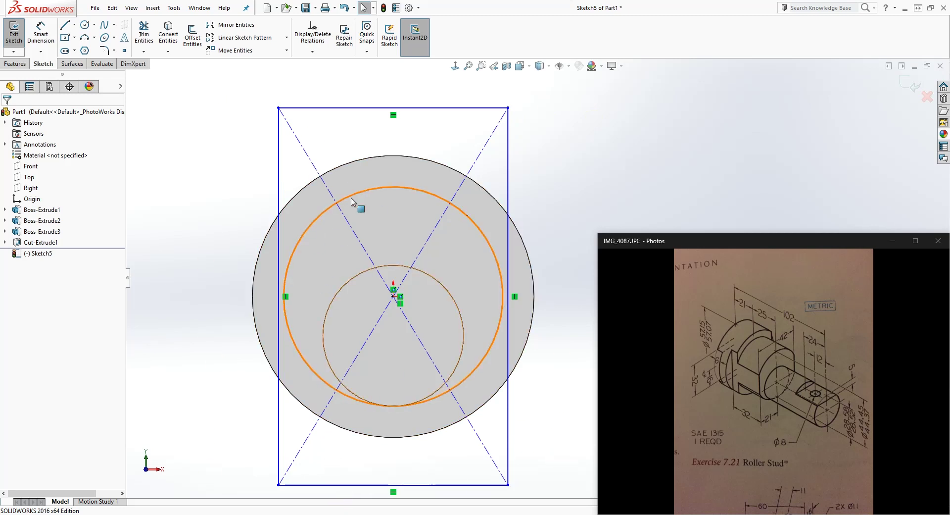
left_click(401, 151)
Step: Dimension the rectangle's width as 42 mm on its upper horizontal side
right_click_drag(541, 185, 452, 78)
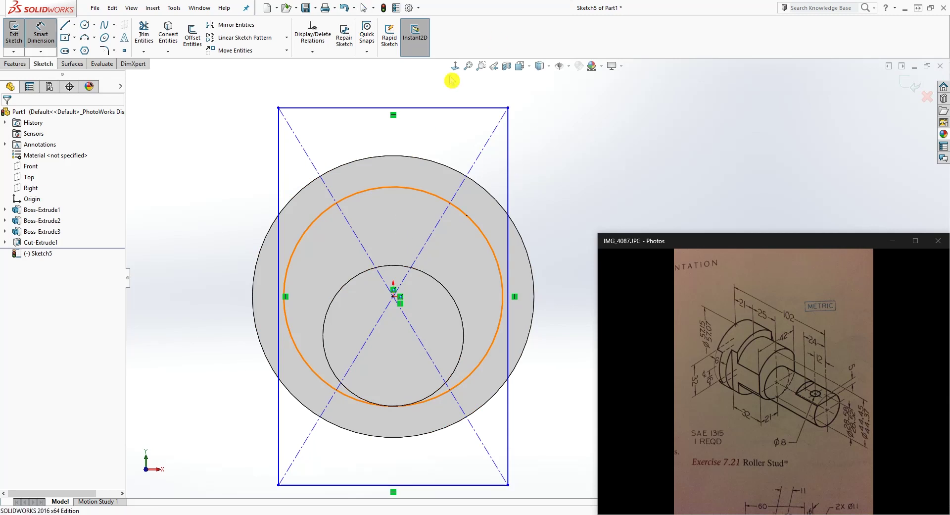
left_click(425, 108)
key("z")
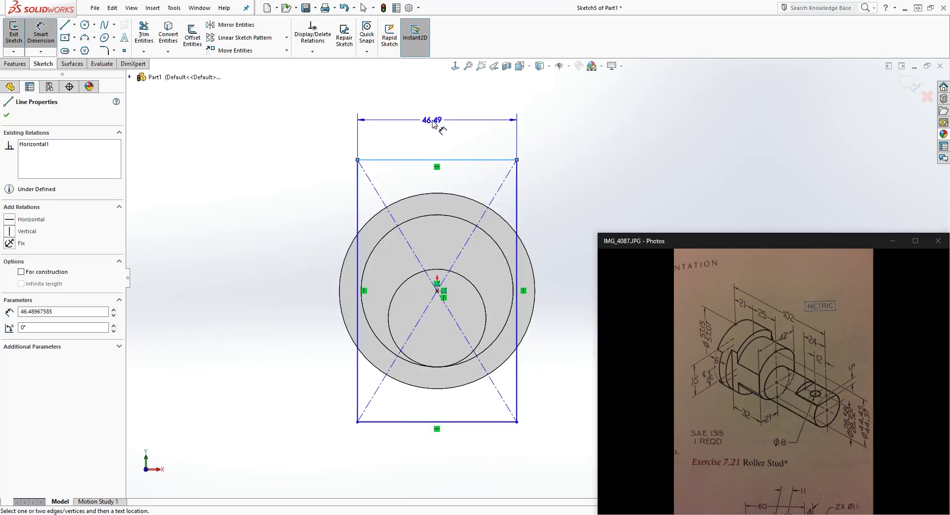
left_click(437, 121)
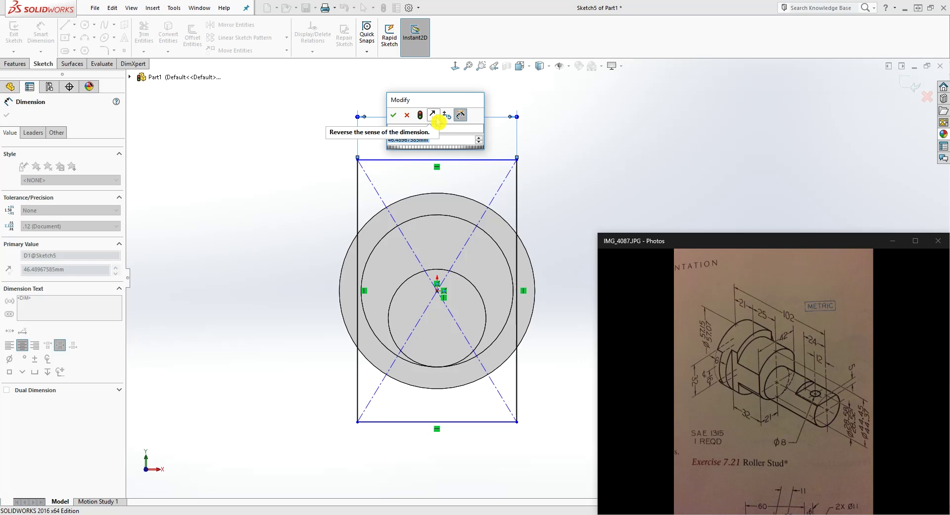
type("42")
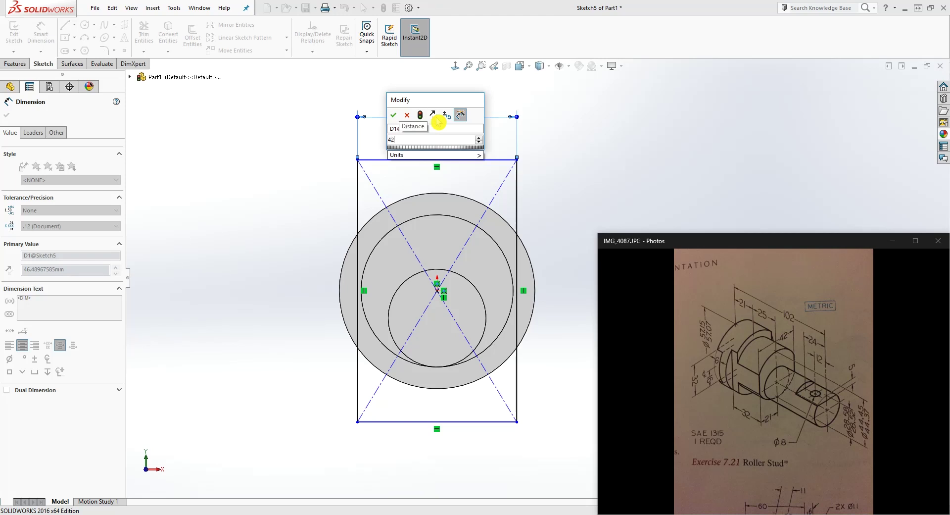
key("Return")
Step: Dimension the rectangle's height as 65 mm on its vertical side and leave the dimension command
left_click(755, 353)
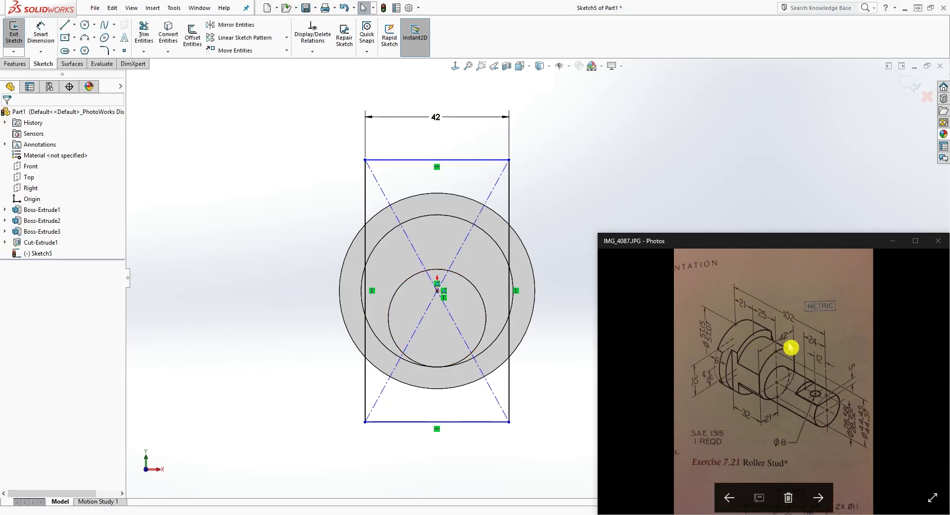
left_click(539, 432)
right_click_drag(539, 432, 491, 229)
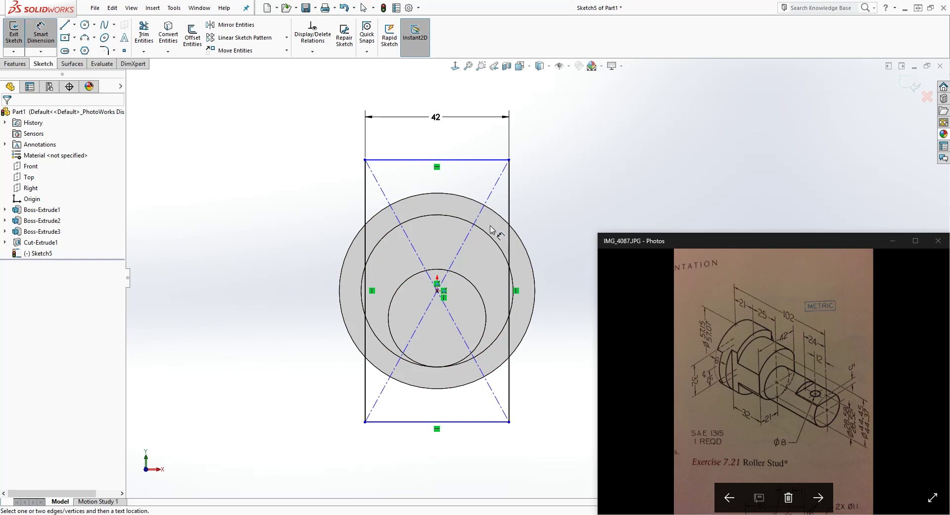
left_click(511, 216)
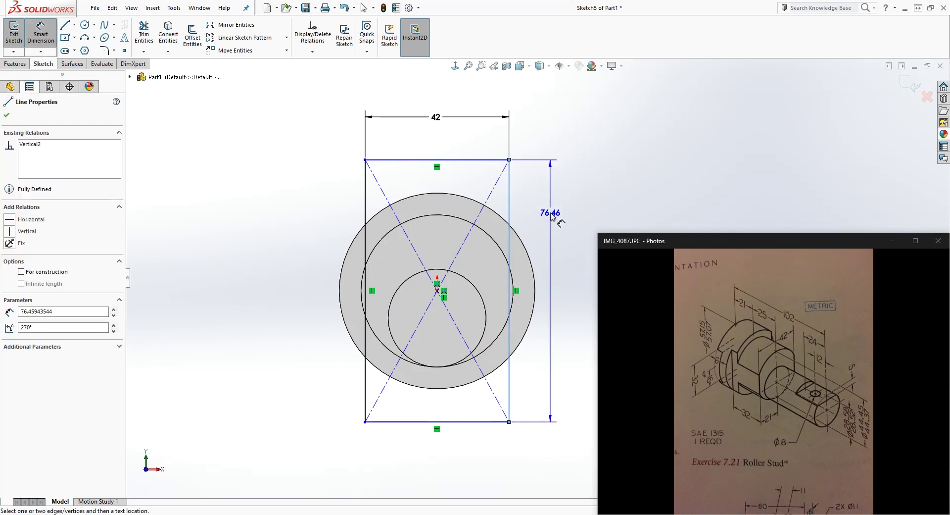
left_click(552, 213)
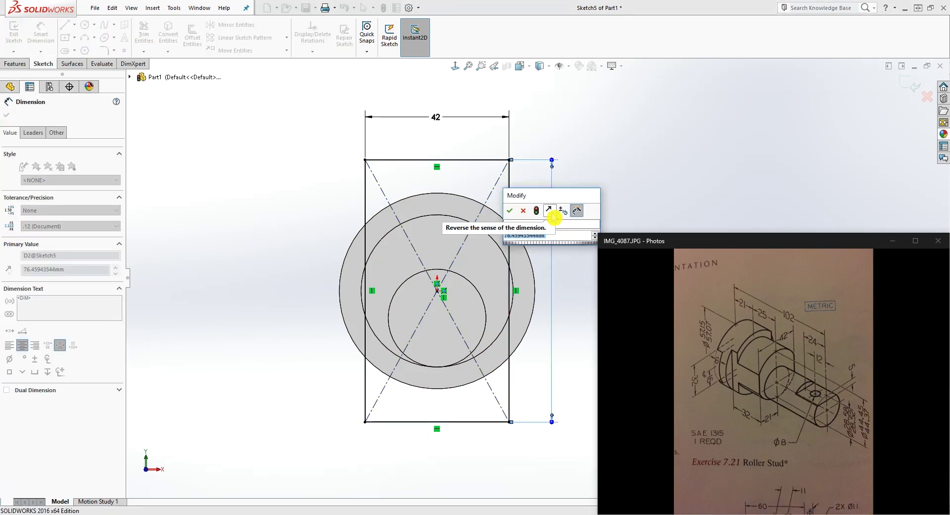
type("65")
key("Return")
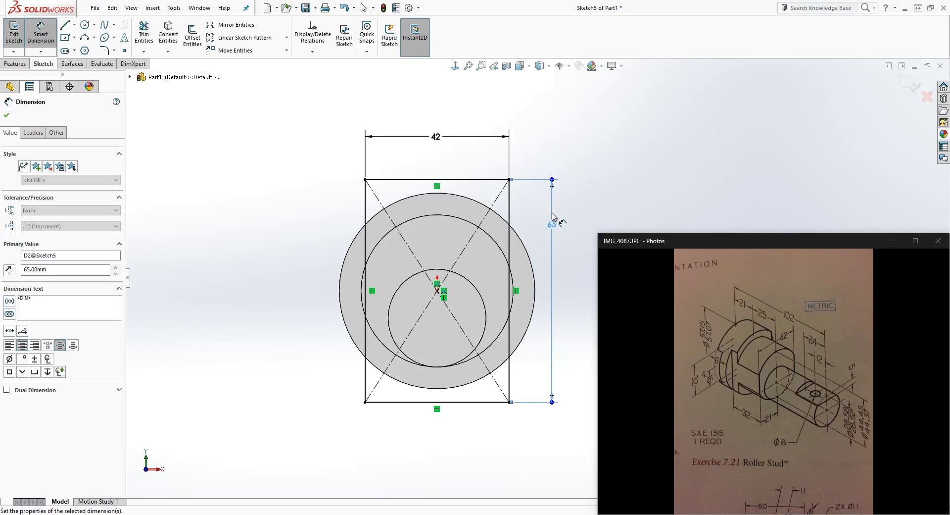
key("Escape")
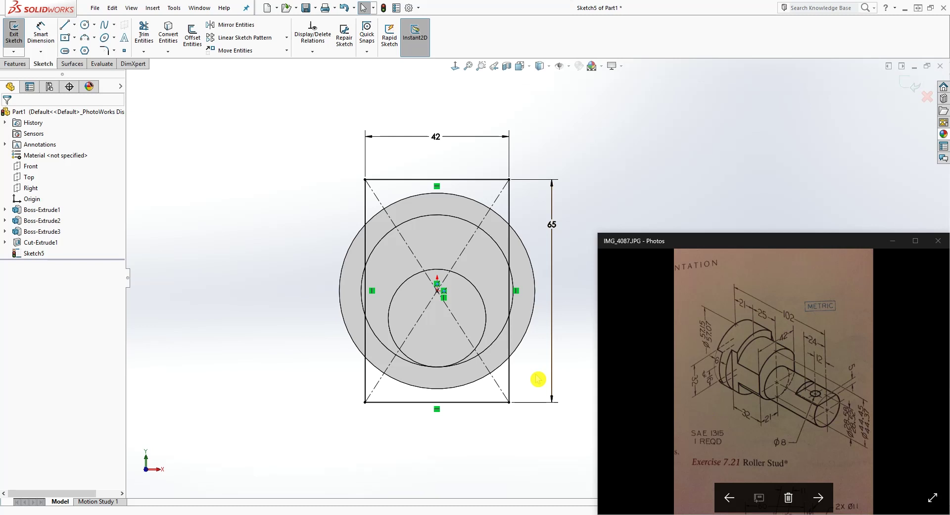
mouse_move(384, 362)
middle_mouse_down()
mouse_move(432, 372)
mouse_move(431, 382)
mouse_move(408, 384)
middle_mouse_up()
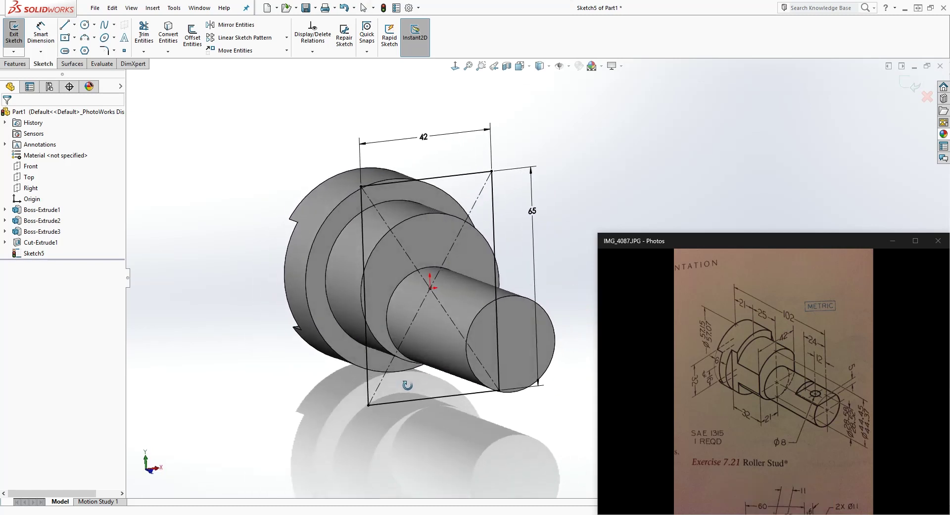
Step: Cut away the material outside the 42 × 65 mm rectangle to a blind depth of 32 mm, with the cut side flipped
left_click(274, 292)
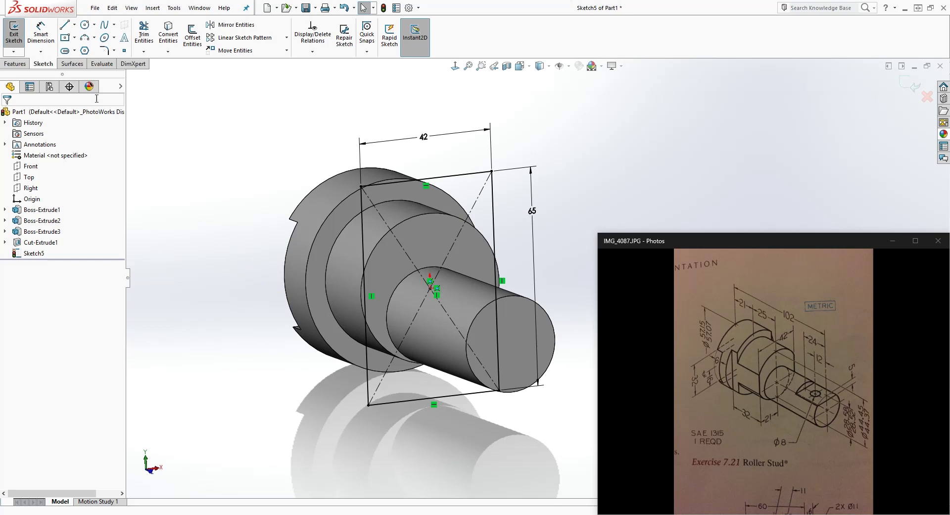
left_click(14, 63)
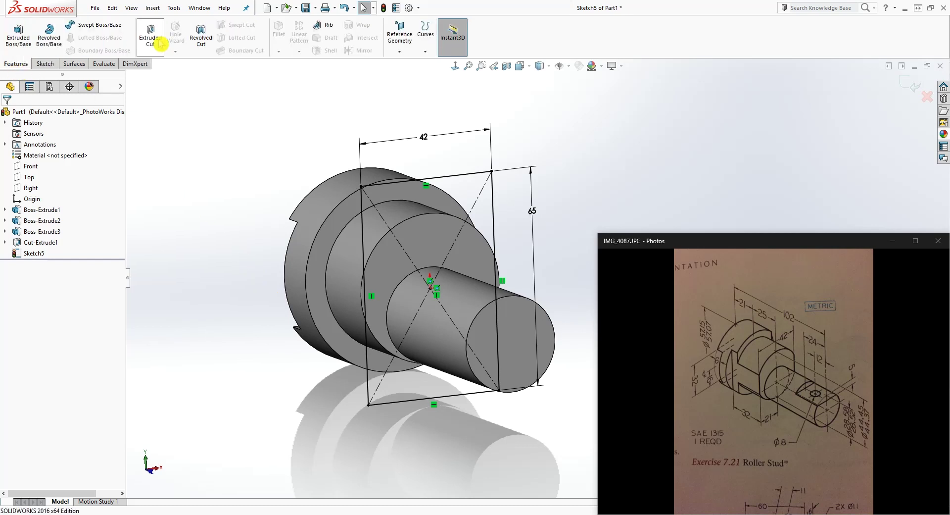
left_click(148, 48)
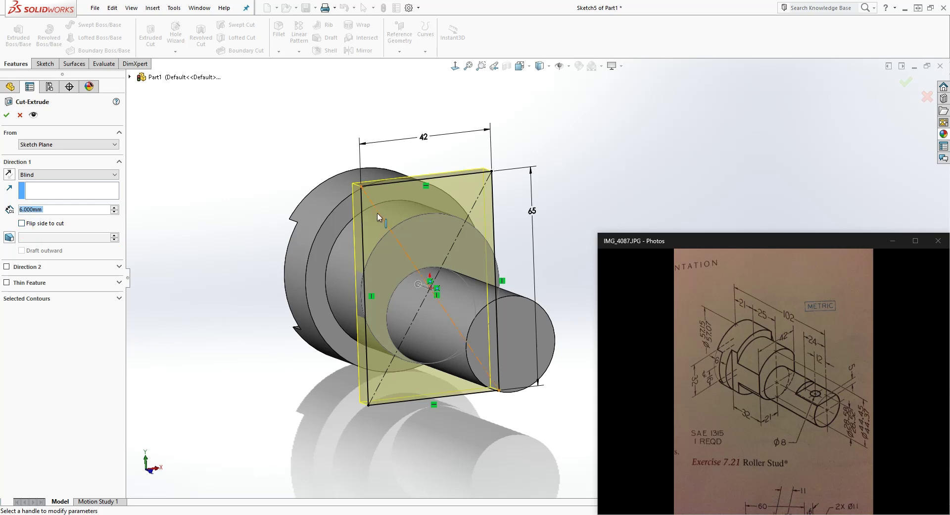
left_click(396, 196)
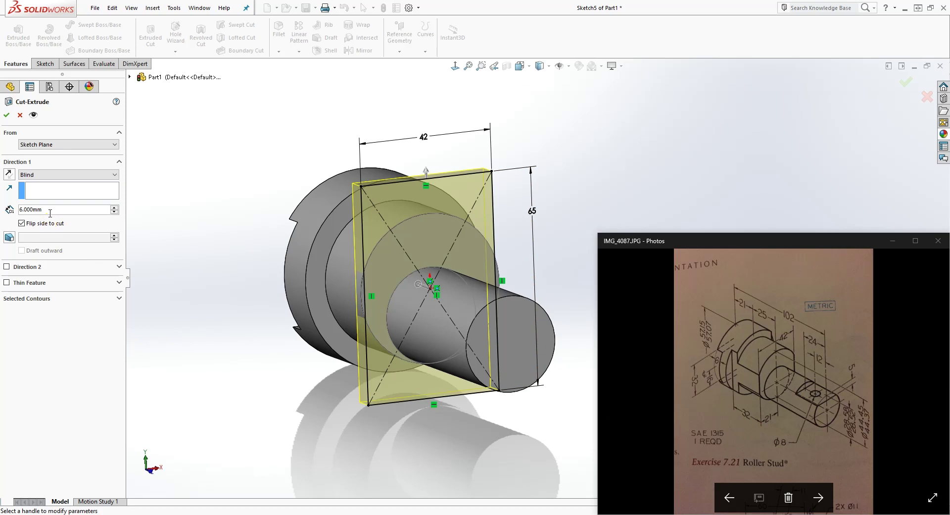
double_click(19, 212)
type("3")
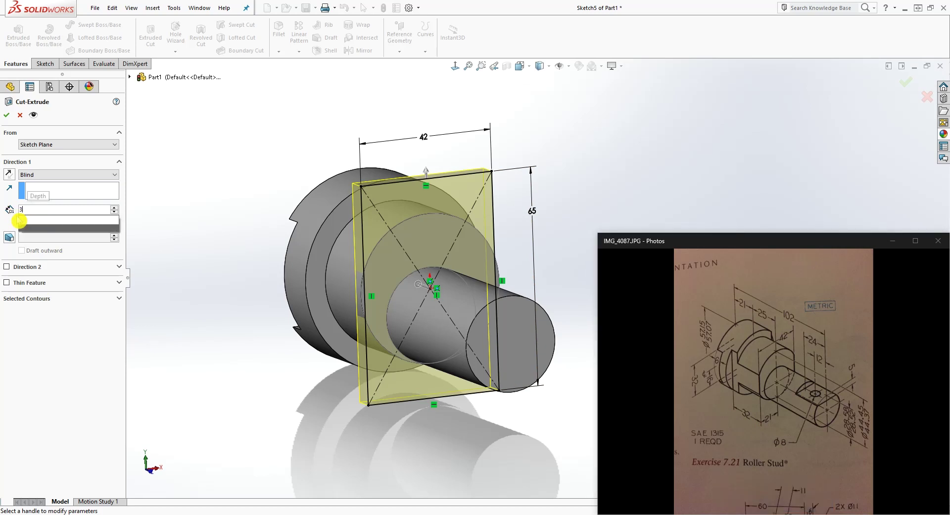
type("2")
key("Return")
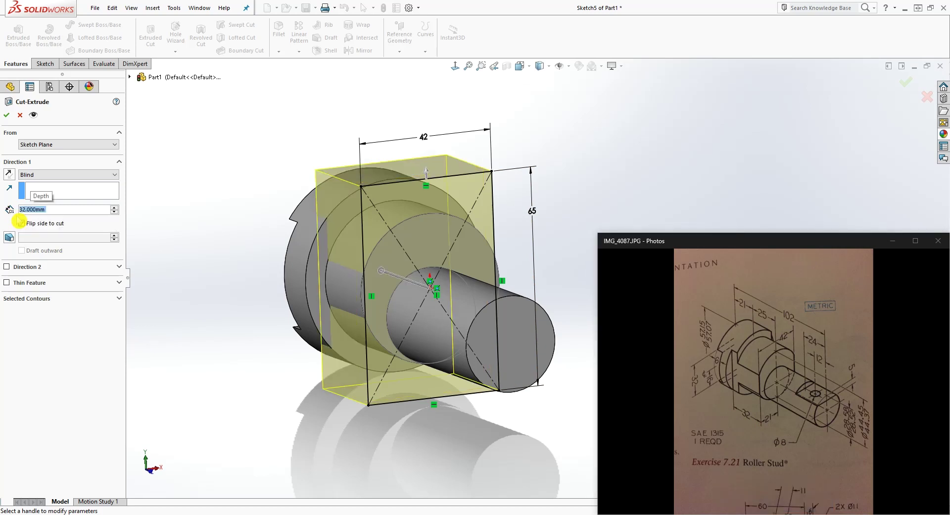
left_click(7, 115)
middle_click_drag(269, 306, 308, 346)
left_click(350, 405)
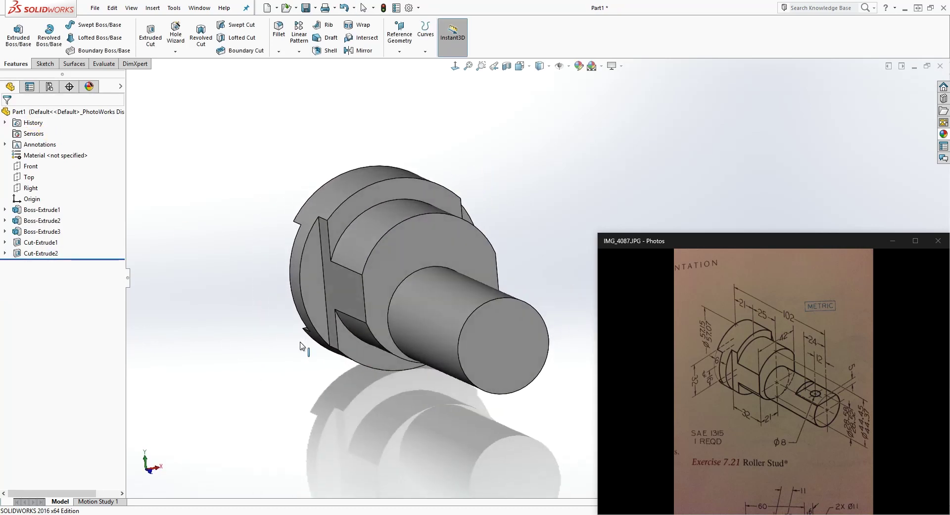
mouse_move(342, 316)
middle_mouse_down()
mouse_move(390, 301)
mouse_move(343, 314)
middle_mouse_up()
scroll(347, 317, "down", 1)
scroll(459, 343, "up", 2)
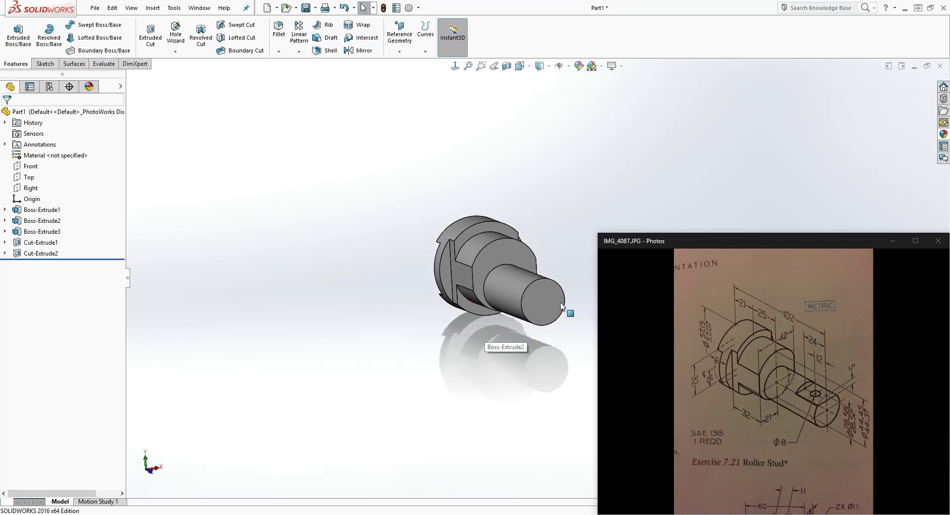
Step: Start a sketch on the free end face of the offset shaft
scroll(559, 307, "down", 5)
left_click(484, 286)
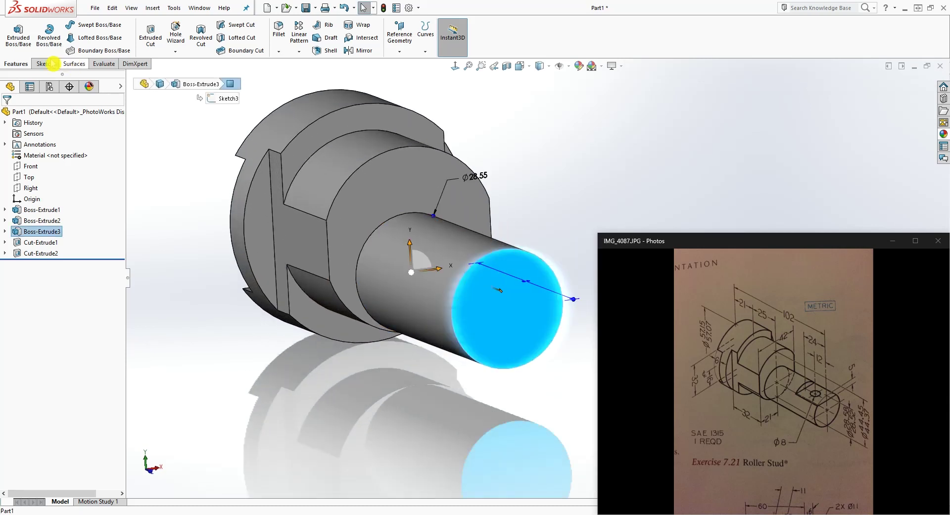
left_click(17, 41)
left_click(16, 37)
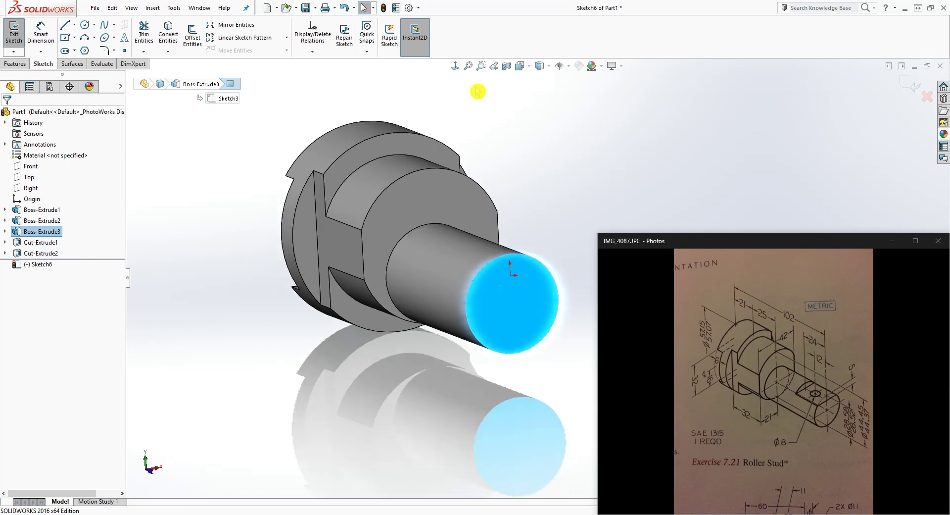
left_click(455, 66)
scroll(671, 159, "up", 4)
scroll(721, 185, "down", 4)
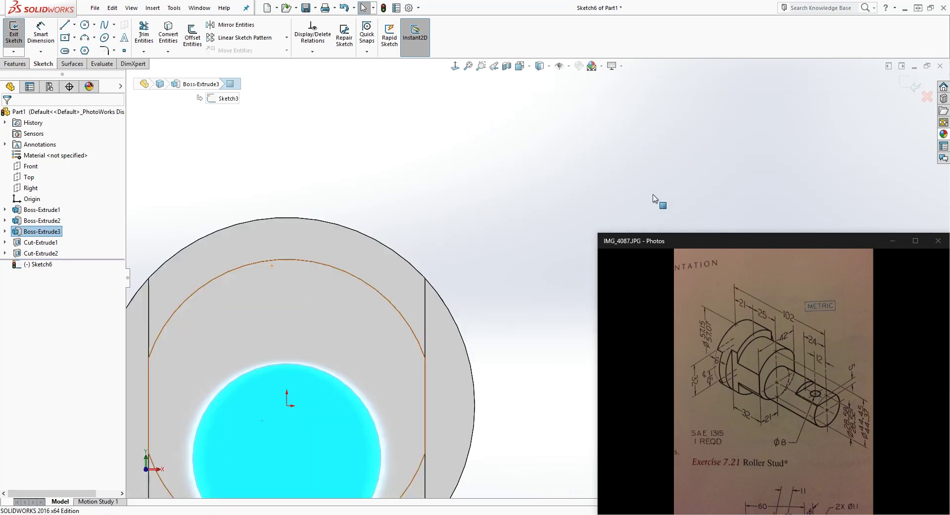
scroll(358, 427, "up", 2)
scroll(425, 393, "down", 3)
scroll(458, 413, "up", 1)
scroll(451, 420, "down", 1)
Step: Draw a horizontal line about 24 mm long across the upper part of the shaft's end circle, with both ends on its edge
left_click(141, 128)
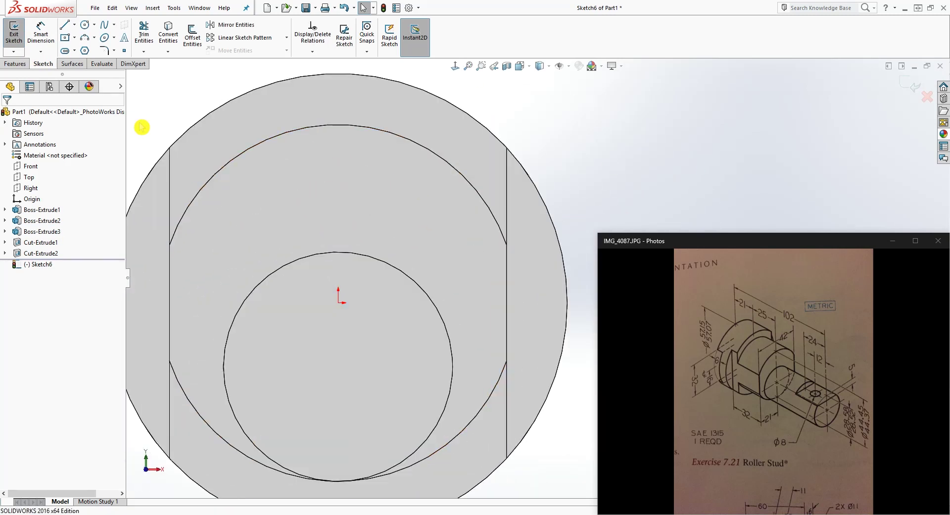
left_click(243, 305)
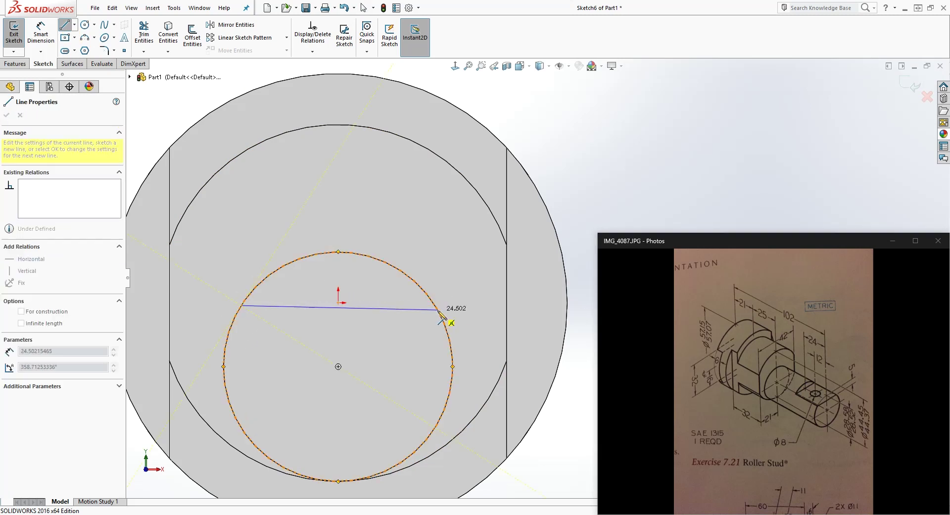
left_click(435, 306)
key("Escape")
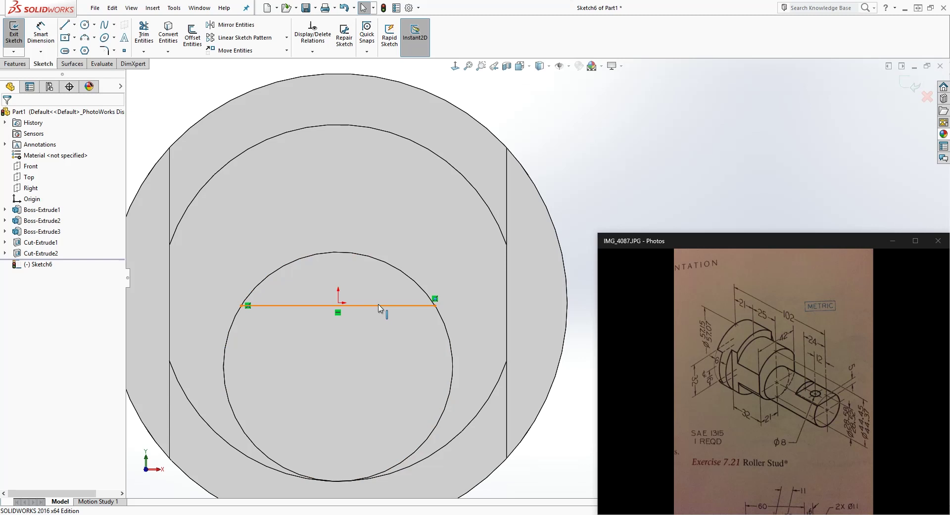
left_click(380, 308)
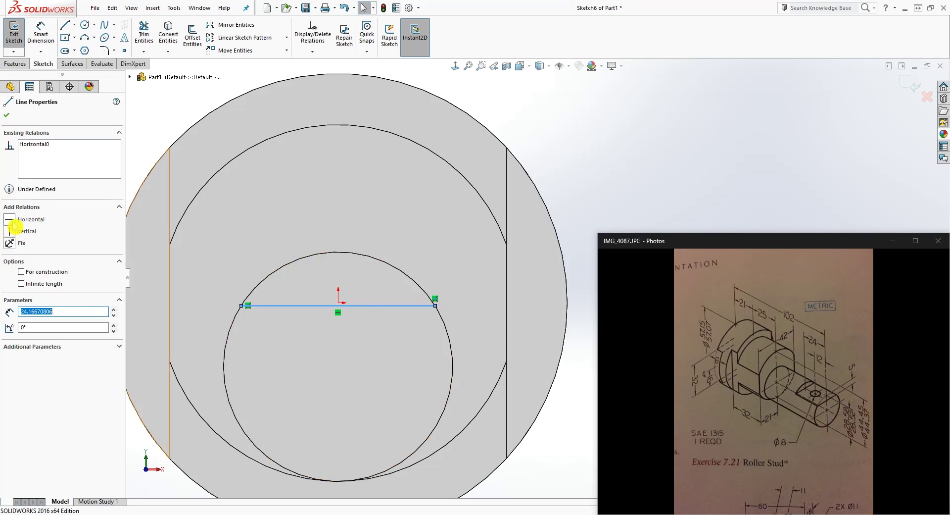
key("Escape")
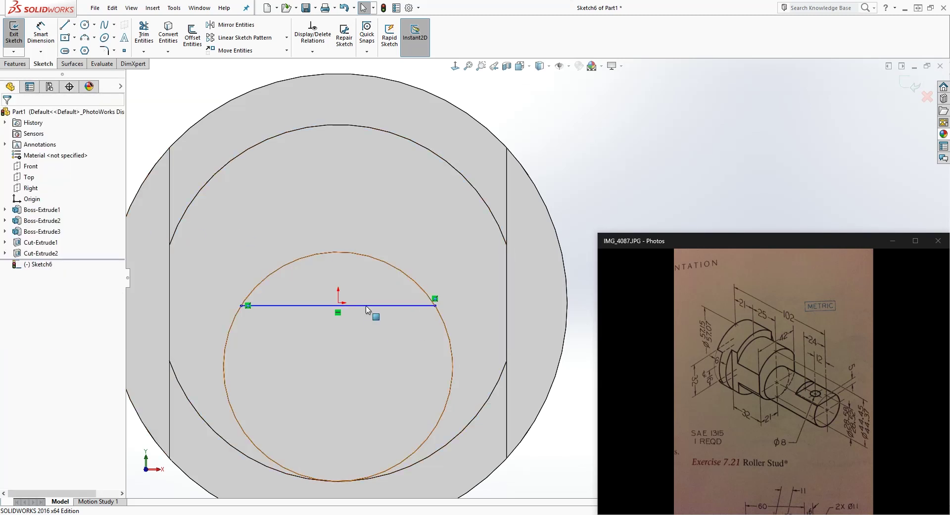
Step: Convert the shaft's circular edge into the sketch and trim away its portion below the horizontal line
left_click(300, 258)
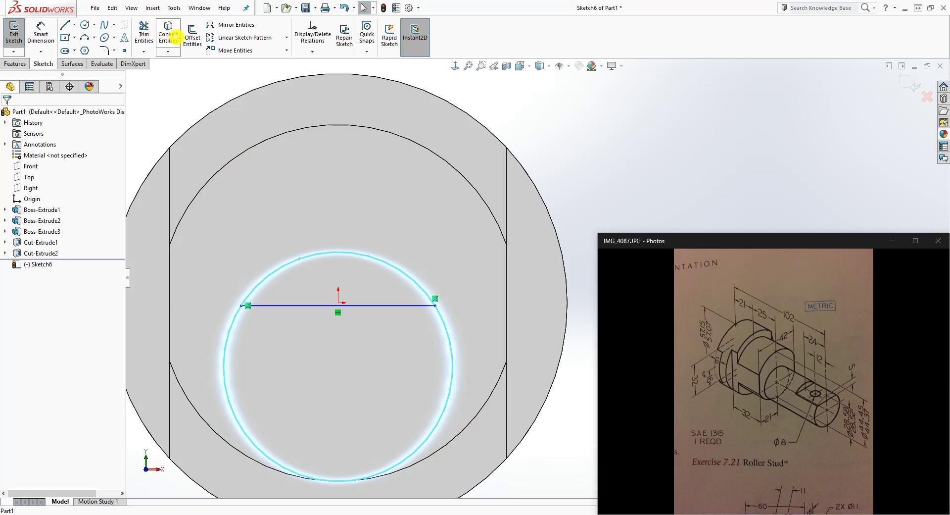
left_click(170, 34)
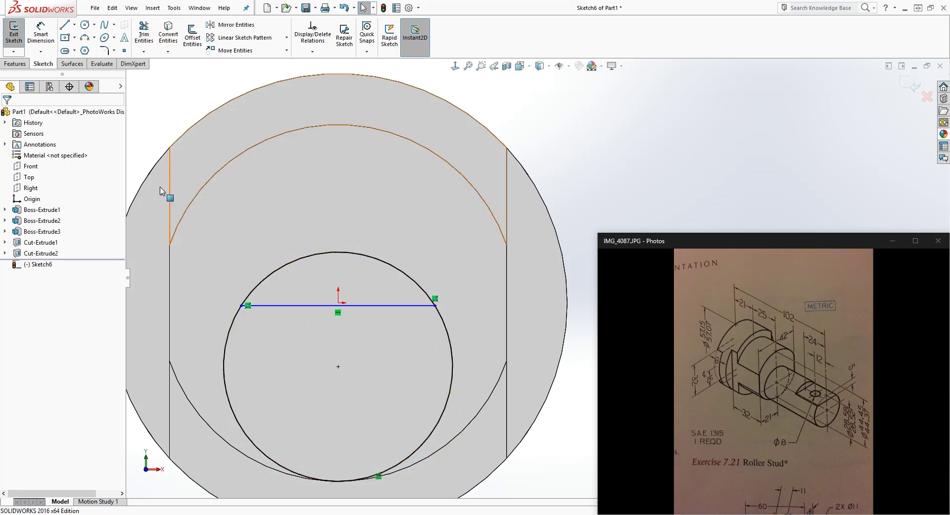
left_click(148, 38)
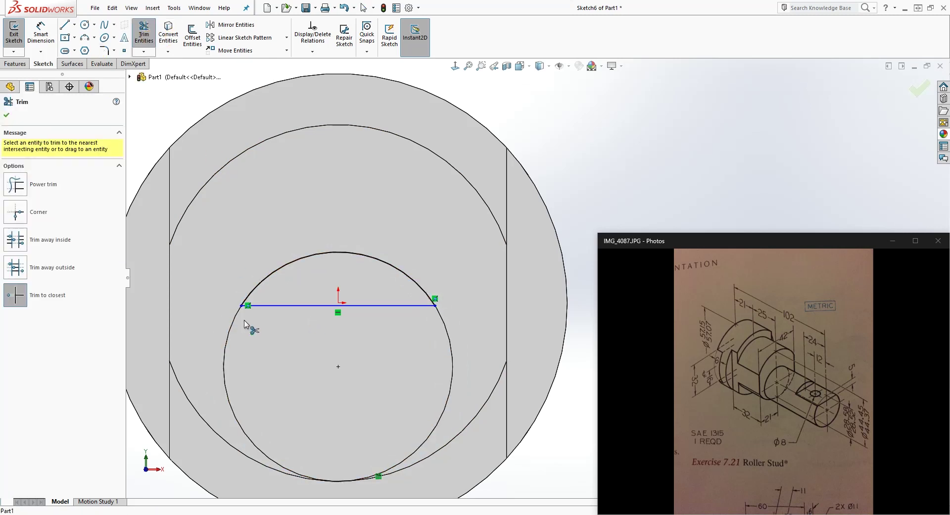
key("Escape")
Step: Place a sketch point at the midpoint of the arc above the horizontal line
left_click(781, 430)
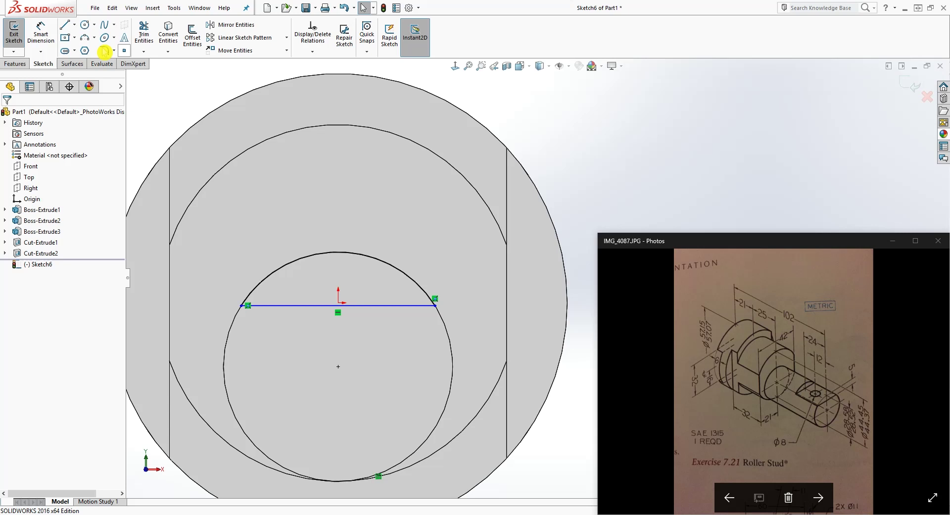
left_click(338, 251)
key("Escape")
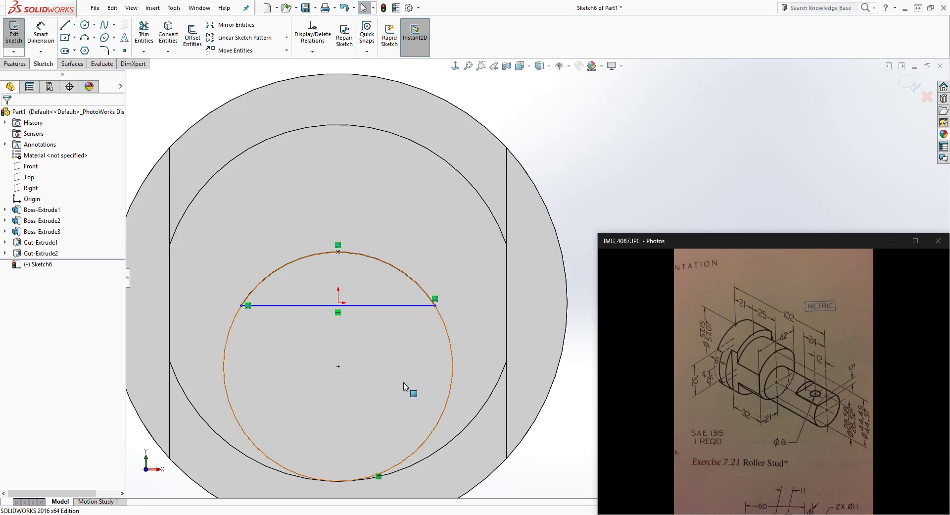
right_click_drag(403, 384, 398, 341)
Step: Dimension the distance between the arc's midpoint and the horizontal line as 5 mm
left_click(338, 252)
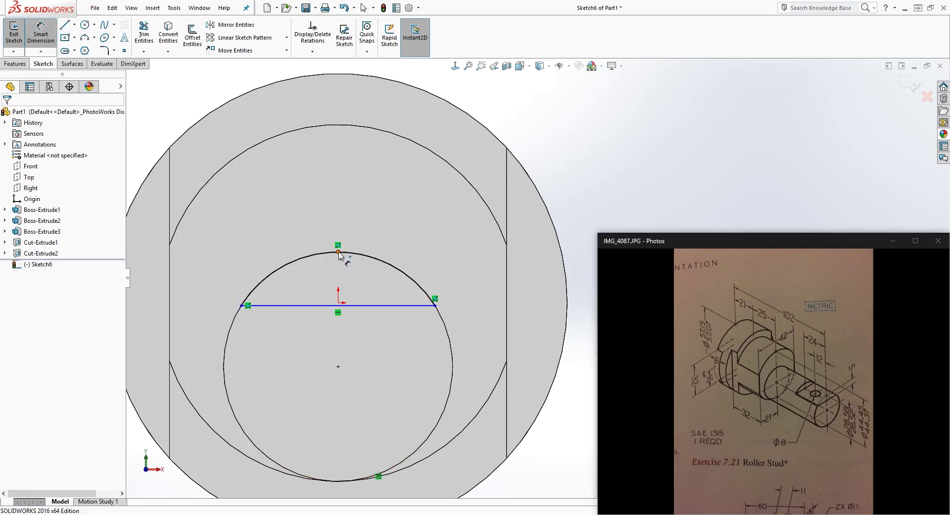
left_click(355, 305)
left_click(462, 284)
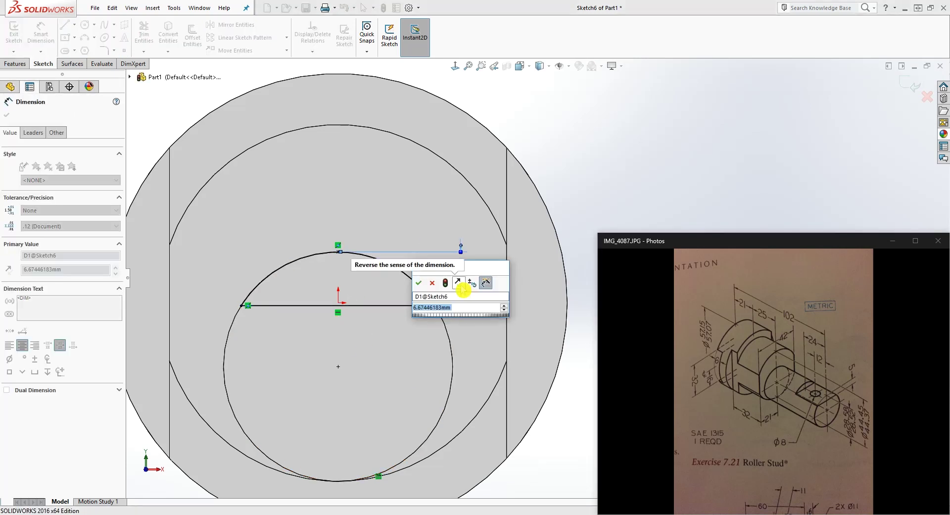
type("5")
key("Return")
key("Escape")
Step: Cut the circular segment from the shaft end to a blind depth of 24 mm to form a flat
scroll(404, 316, "up", 2)
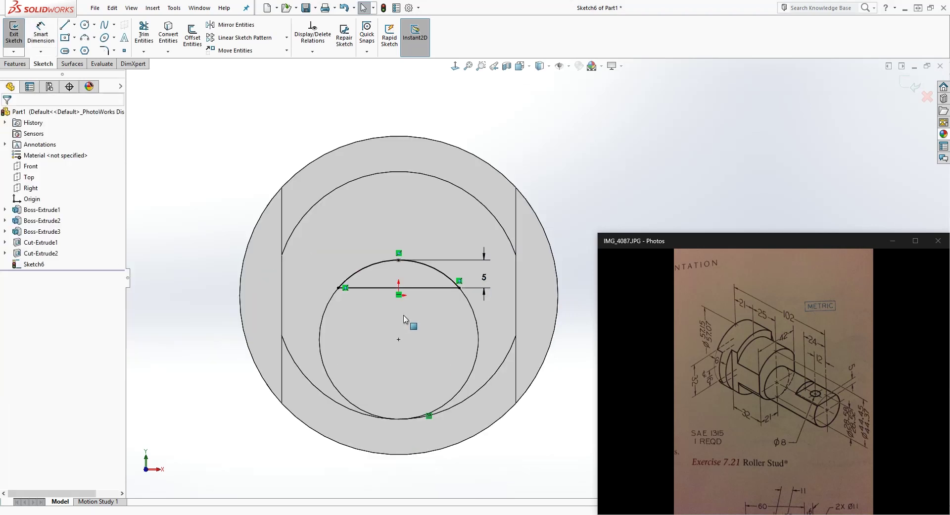
middle_click_drag(404, 316, 490, 362)
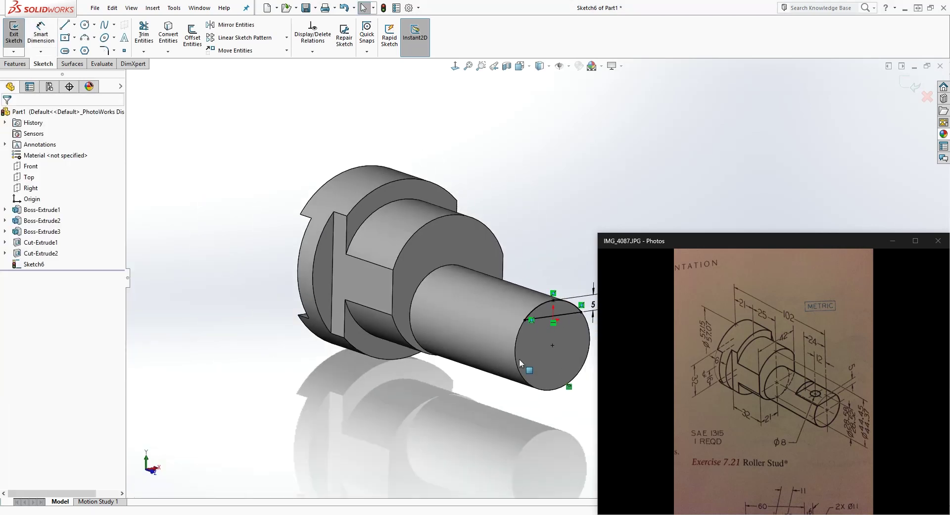
scroll(552, 300, "down", 2)
left_click(15, 63)
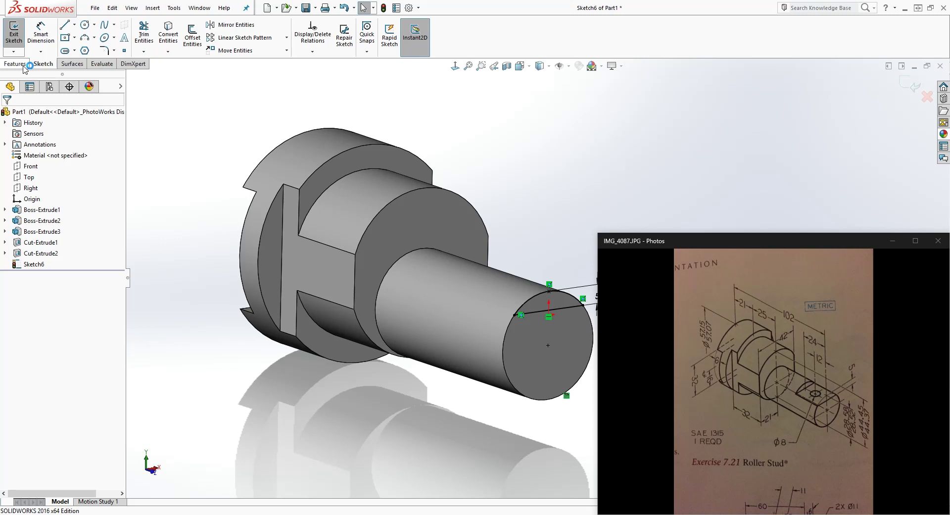
left_click(147, 40)
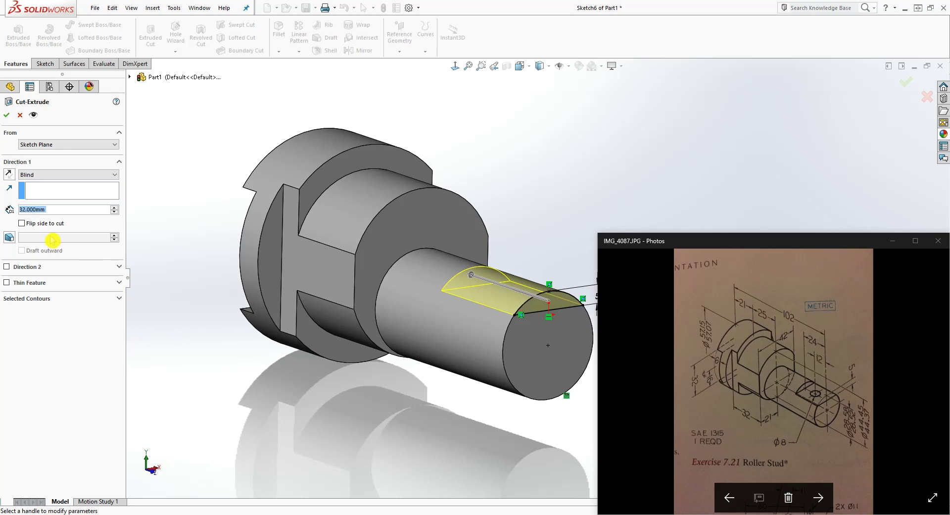
type("24")
key("Return")
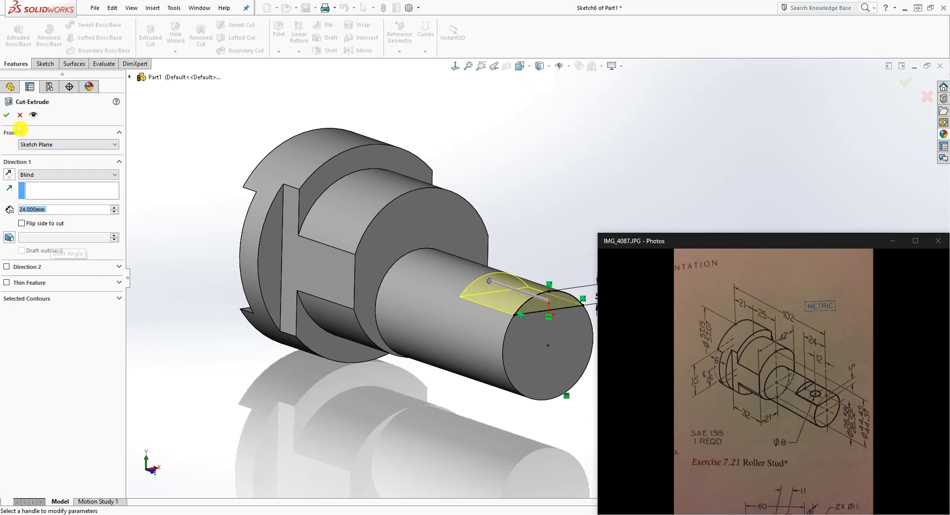
left_click(7, 115)
Step: Start a new sketch on the flat face cut into the shaft end
scroll(448, 355, "up", 1)
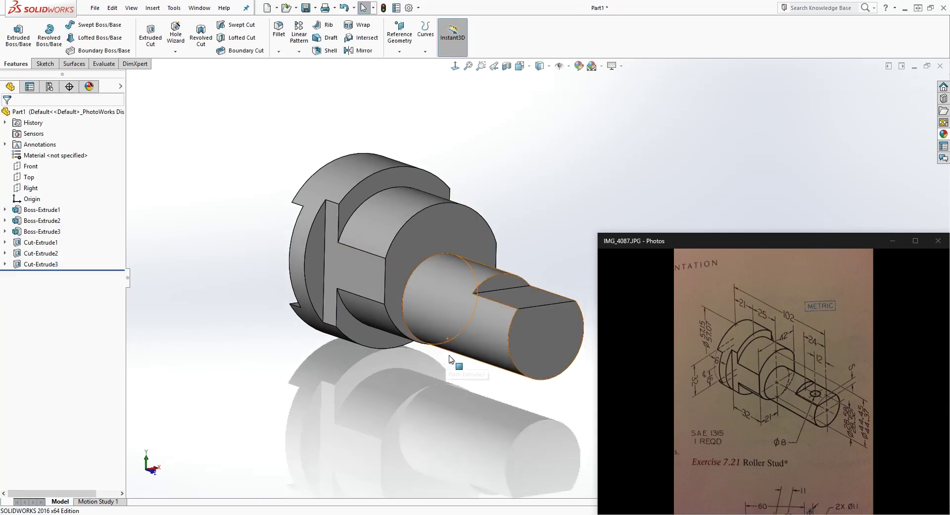
middle_click_drag(450, 360, 471, 387)
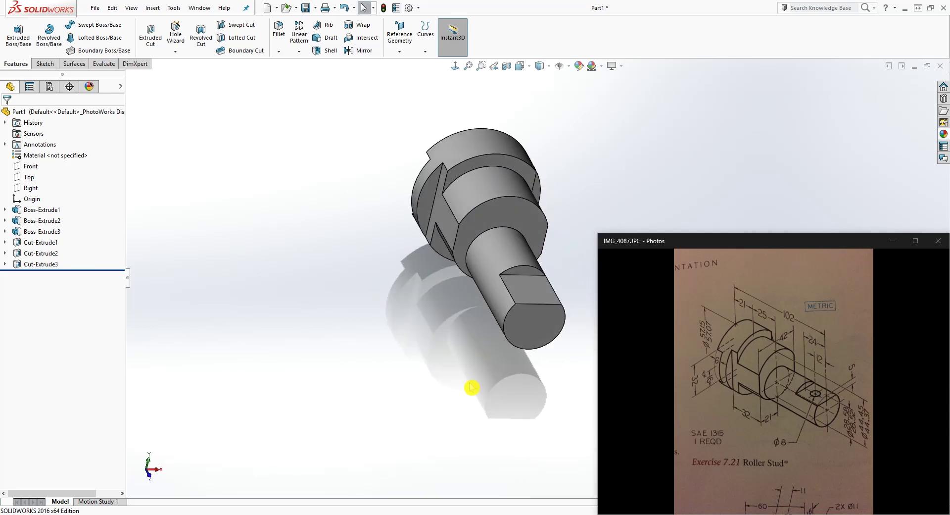
left_click(556, 356)
scroll(545, 236, "down", 4)
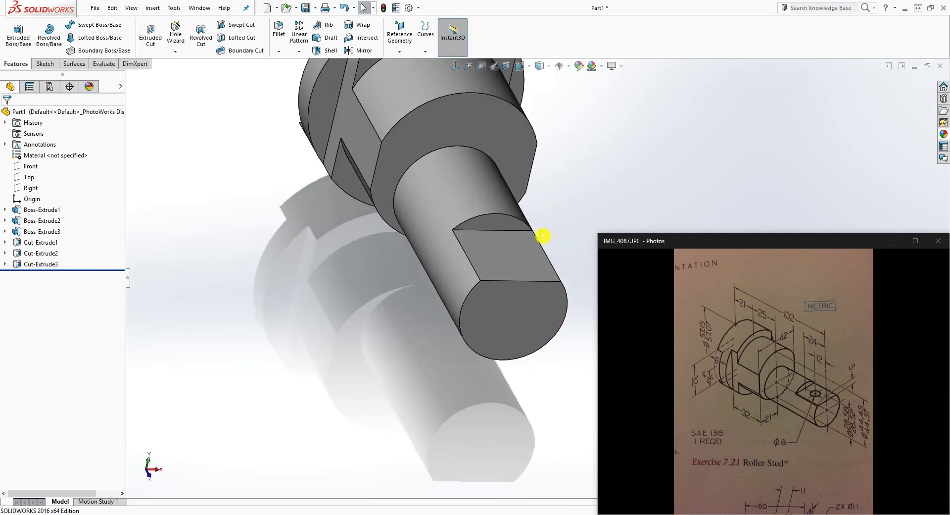
scroll(515, 265, "up", 1)
left_click(515, 265)
left_click(44, 64)
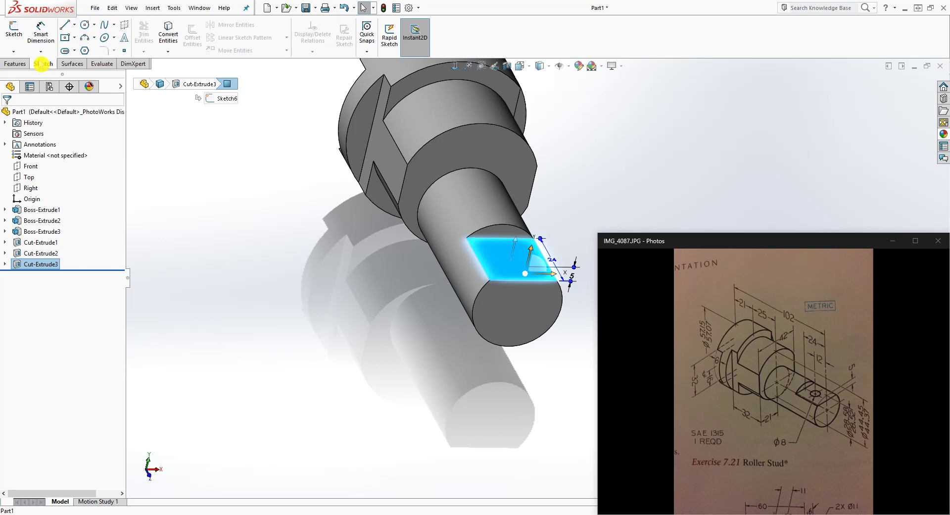
left_click(14, 30)
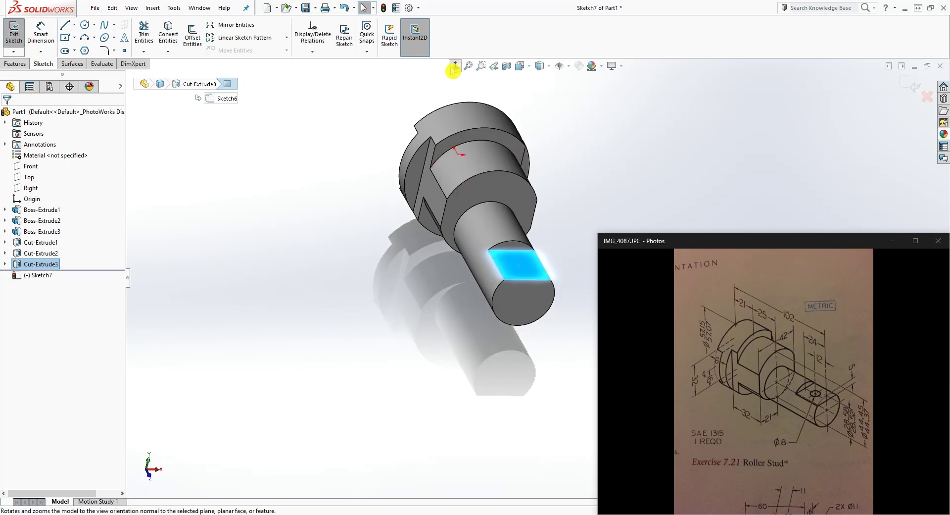
scroll(785, 169, "down", 3)
scroll(547, 407, "up", 2)
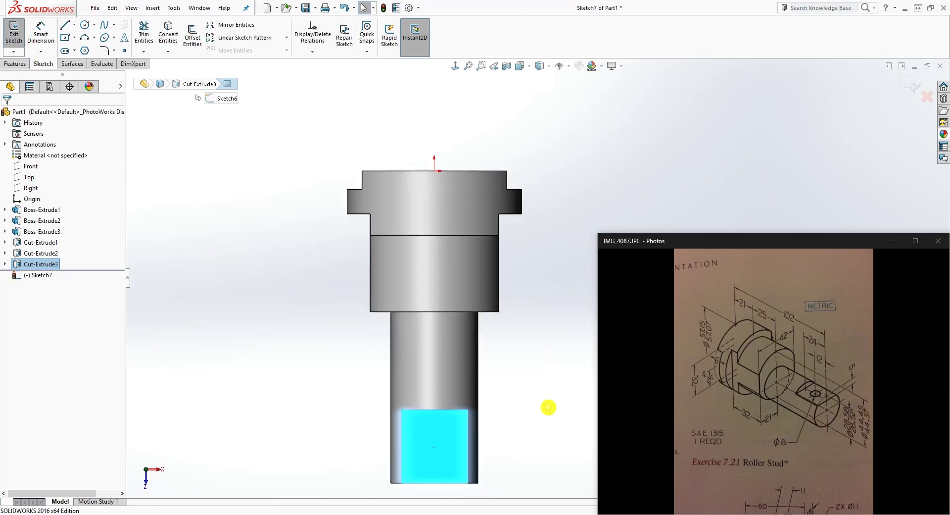
Step: Sketch a circle about 12 mm in diameter near the middle of the shaft's flat
scroll(549, 403, "down", 4)
left_click(65, 25)
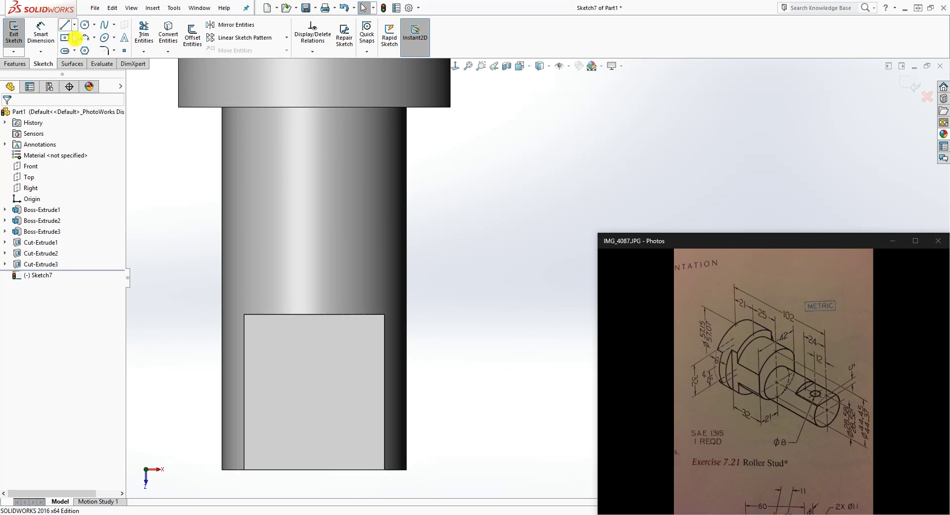
left_click(309, 398)
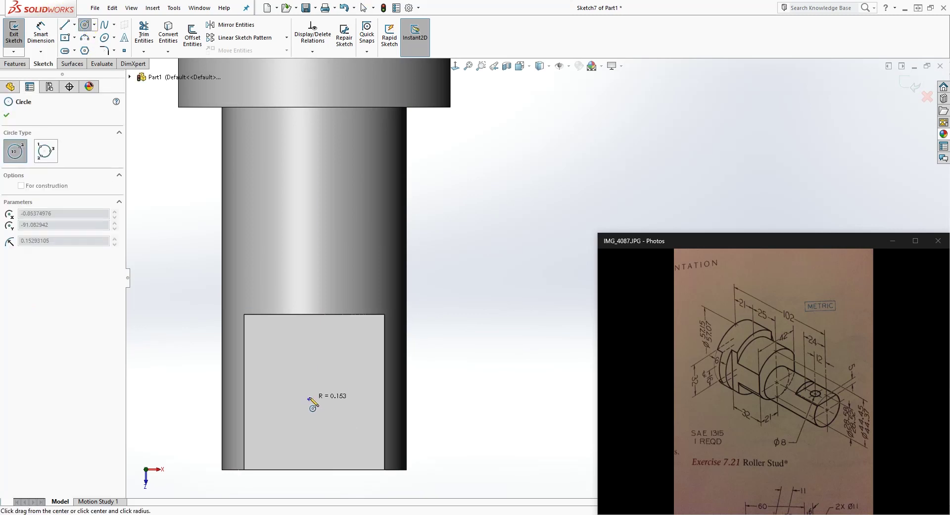
left_click(344, 377)
key("Escape")
Step: Add a vertical relation between the origin and the circle's center point
scroll(495, 297, "up", 4)
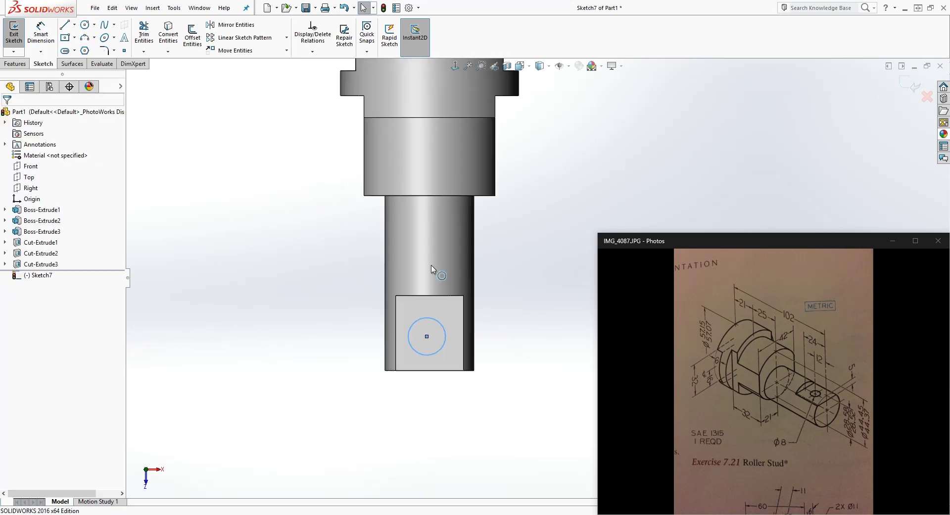
left_click(448, 90)
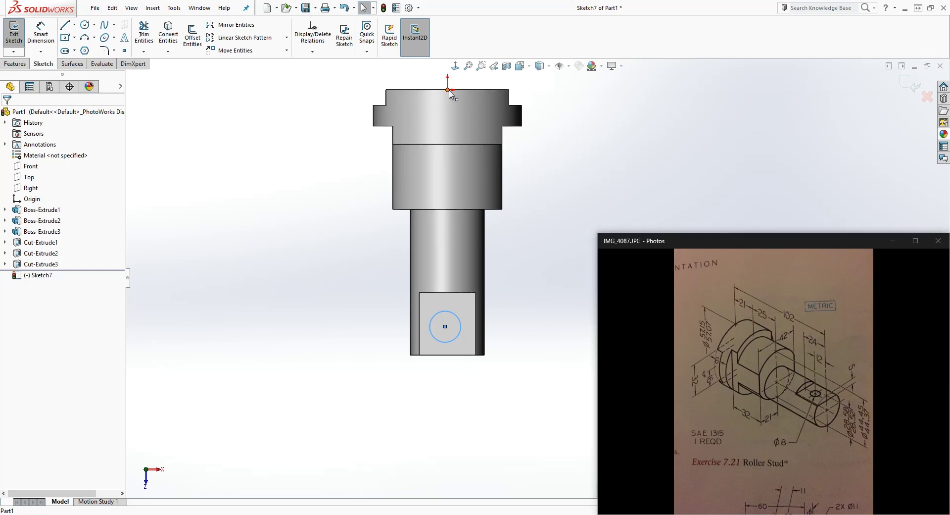
left_click(445, 326, "ctrl")
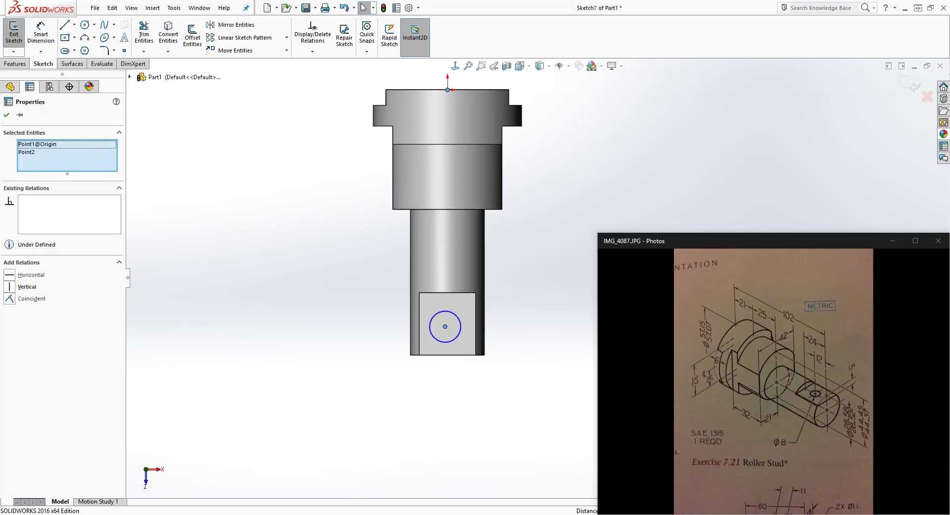
left_click(20, 287)
scroll(496, 340, "down", 4)
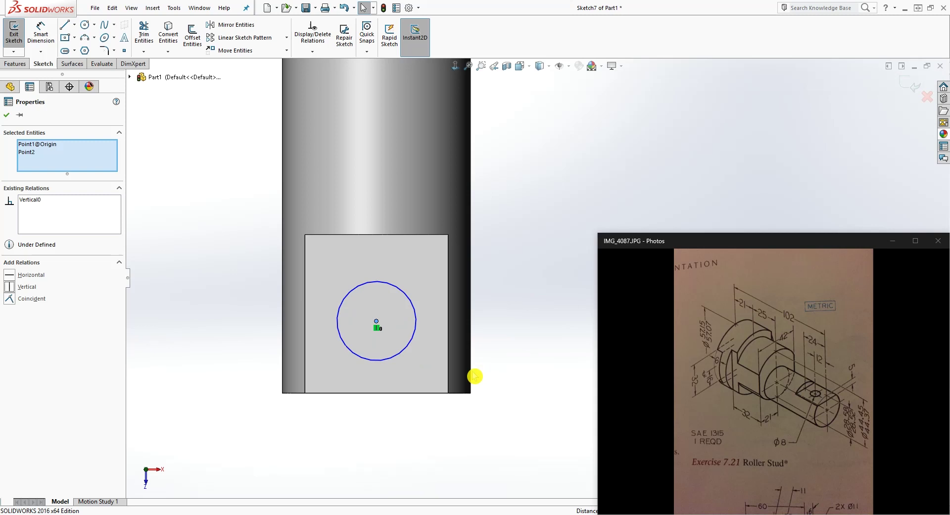
left_click(474, 376)
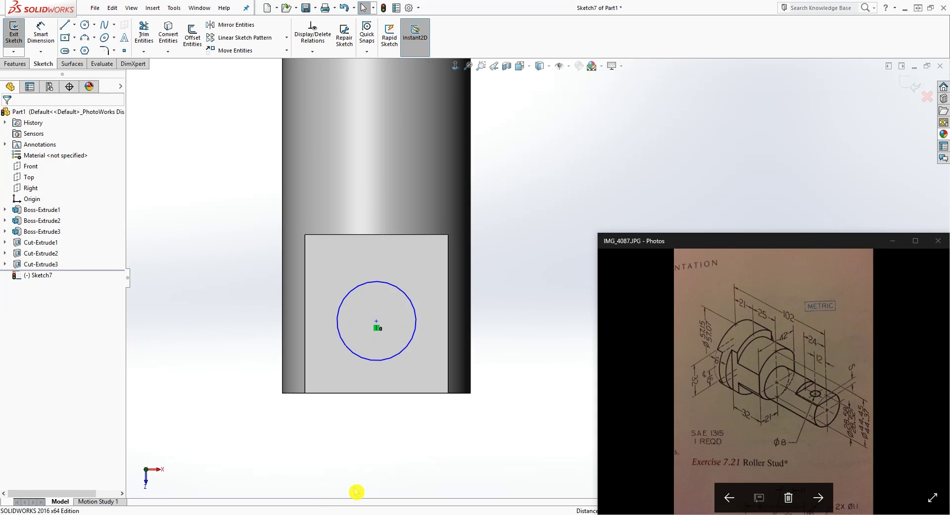
Step: Dimension the distance from the shaft's end edge to the circle's center as 12 mm
right_click_drag(356, 491, 346, 396)
left_click(345, 392)
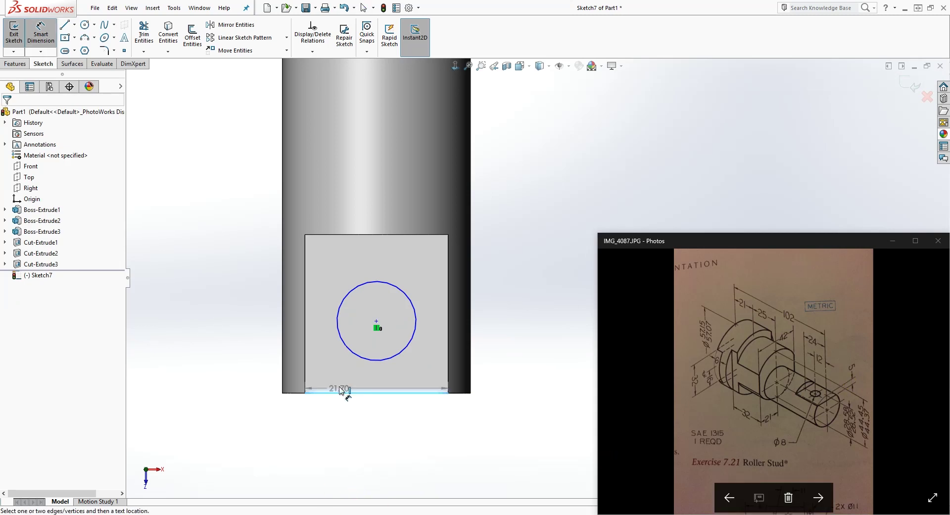
left_click(376, 325)
left_click(170, 347)
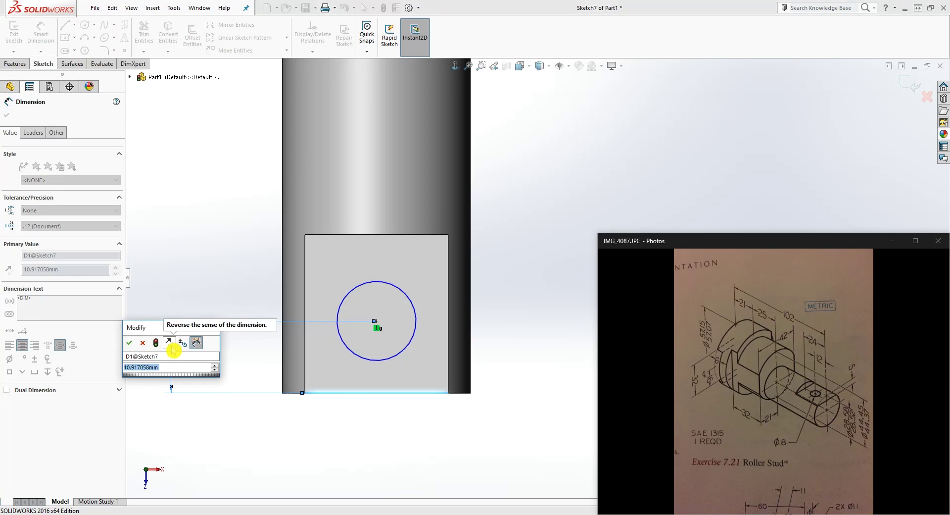
type("12")
key("Return")
key("Escape")
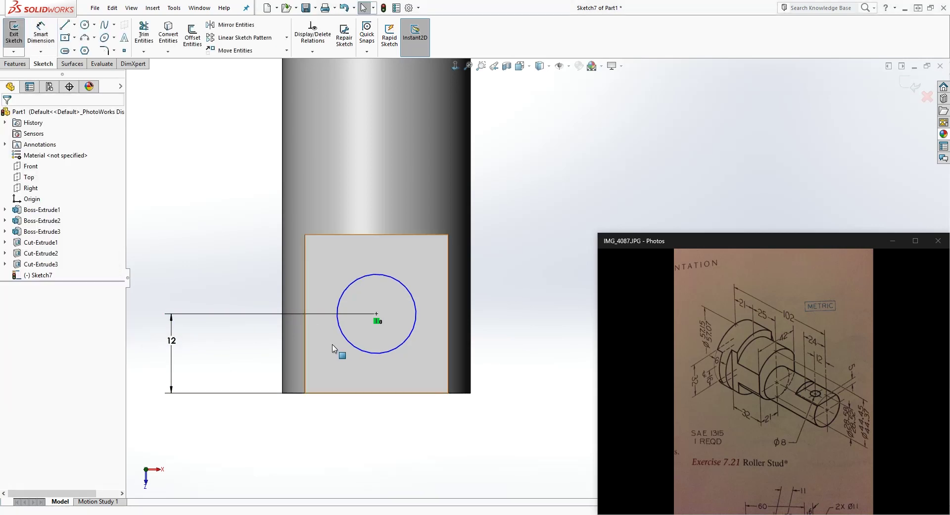
Step: Dimension the circle's diameter as 8 mm
right_click_drag(409, 447, 423, 341)
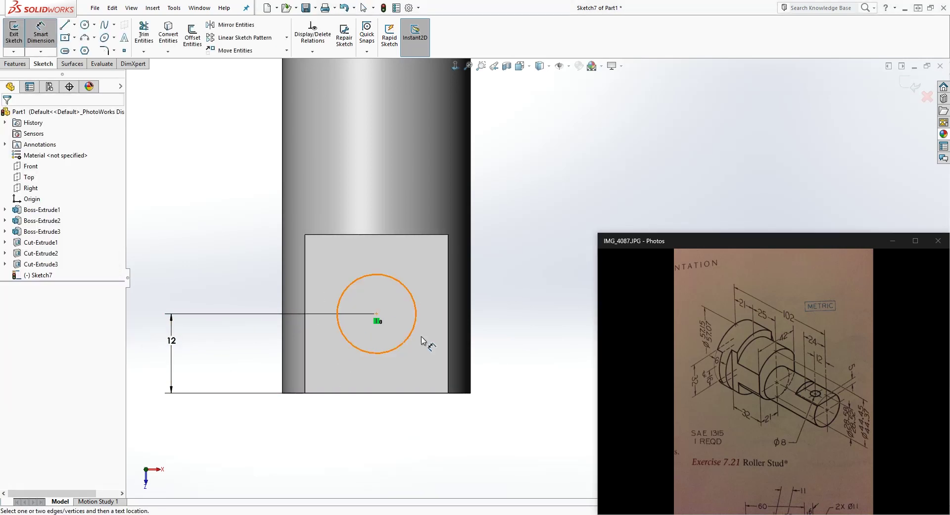
left_click(407, 344)
left_click(445, 449)
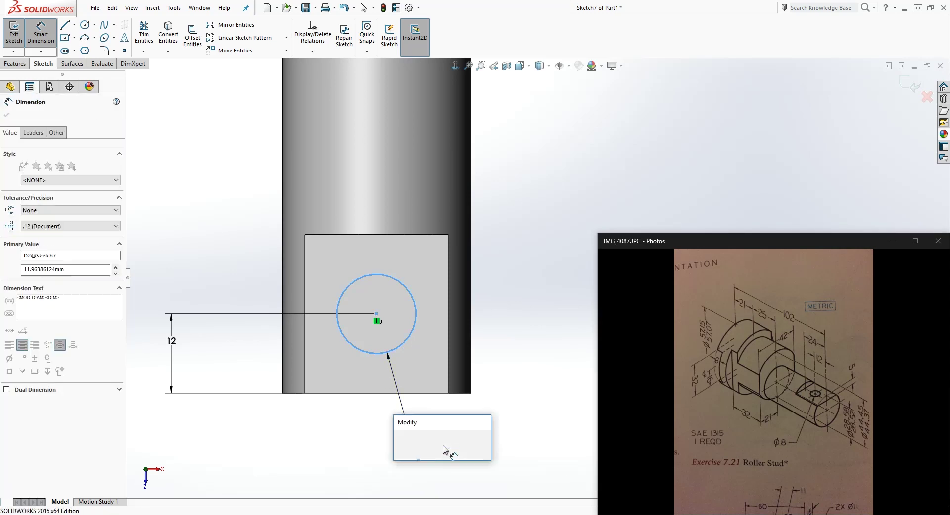
type("8")
key("Return")
key("Escape")
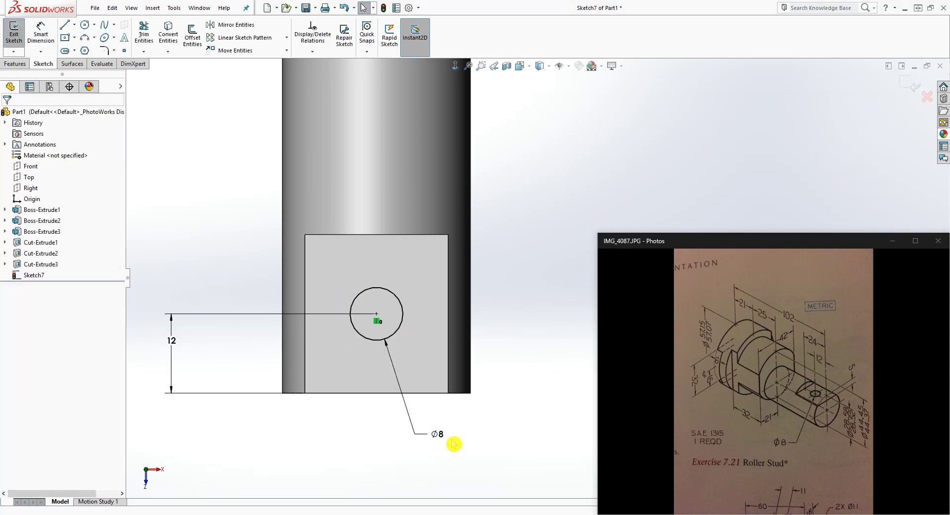
Step: Cut the 8 mm circle through the shaft with an extruded cut using the Up To Next end condition
middle_click_drag(418, 365, 447, 265)
scroll(430, 275, "up", 3)
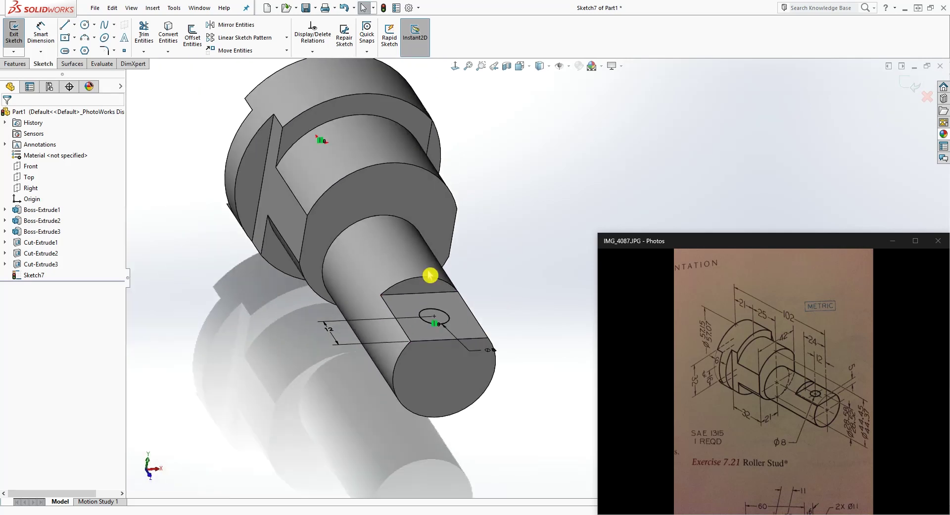
left_click(21, 66)
left_click(150, 36)
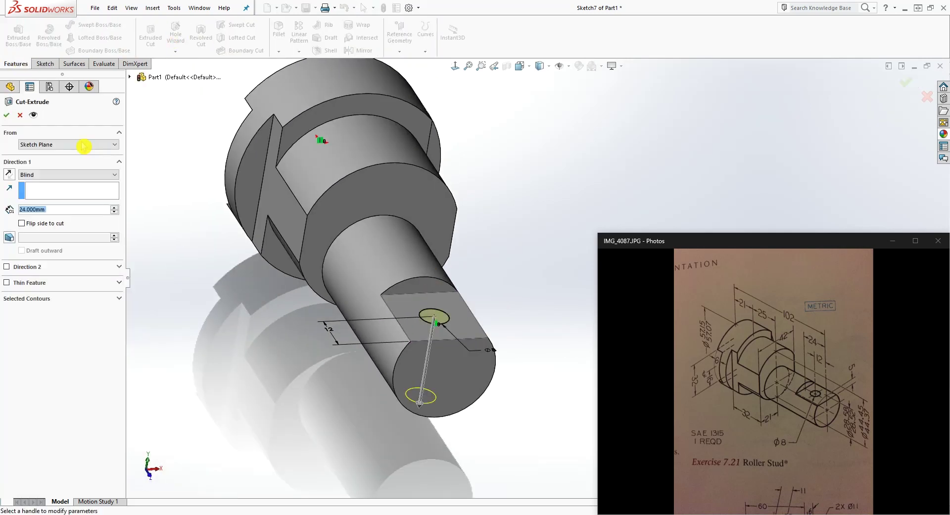
left_click(85, 176)
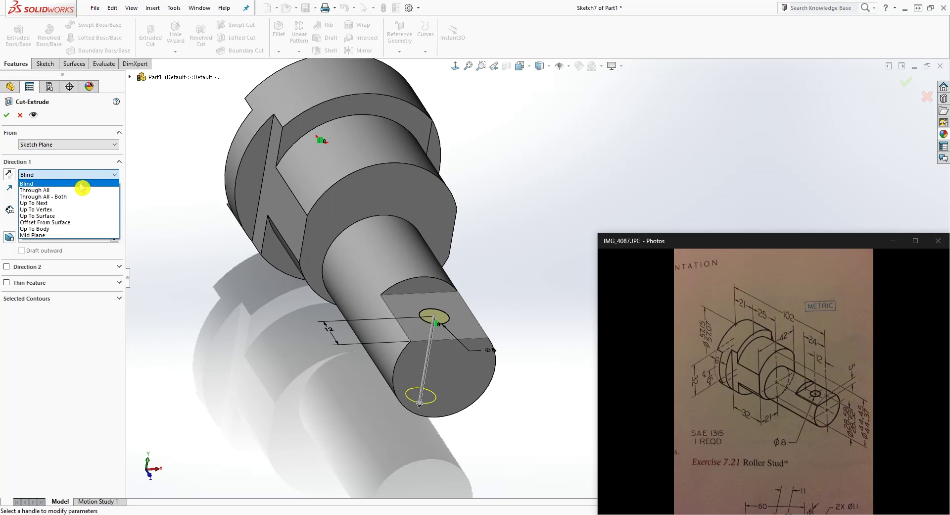
left_click(56, 203)
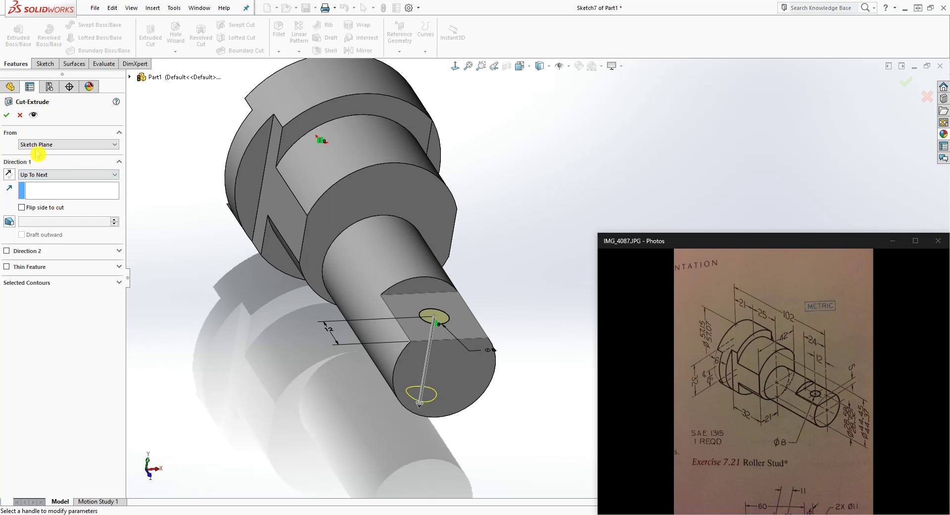
left_click(7, 118)
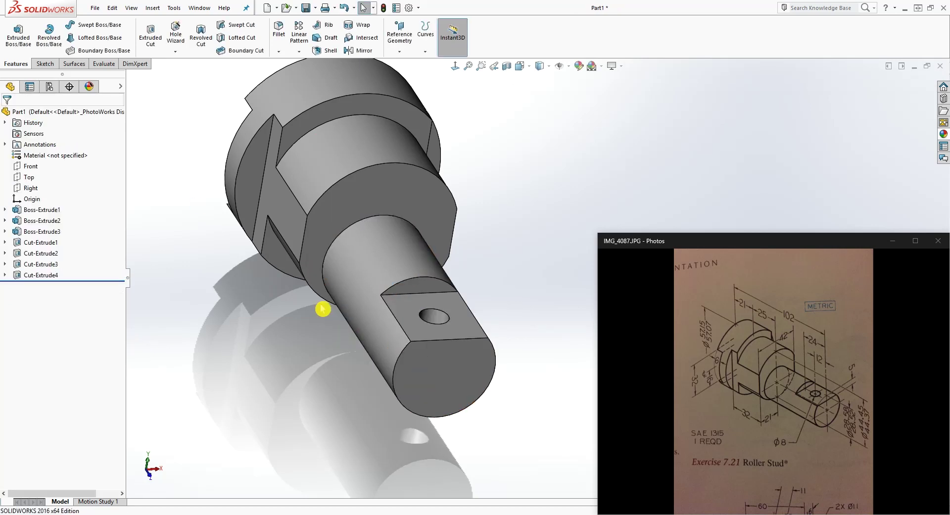
Step: Show the finished stud in the isometric view to inspect its overall shape
mouse_move(323, 307)
middle_mouse_down()
mouse_move(389, 316)
mouse_move(332, 322)
middle_mouse_up()
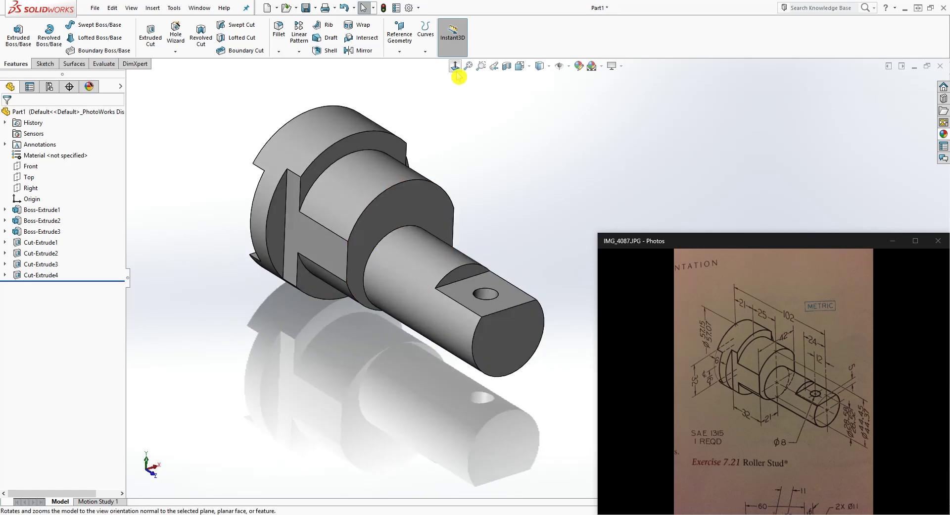
left_click(532, 71)
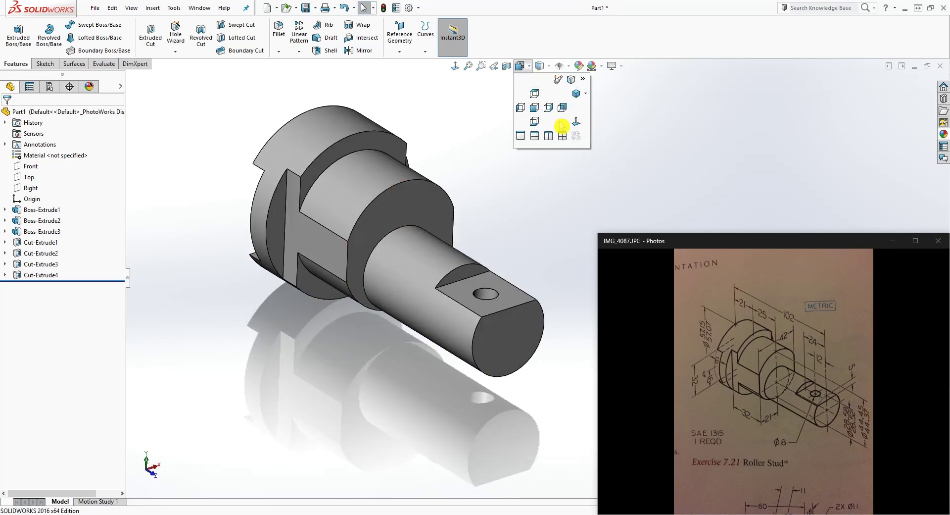
left_click(576, 99)
scroll(772, 197, "up", 3)
scroll(772, 198, "down", 3)
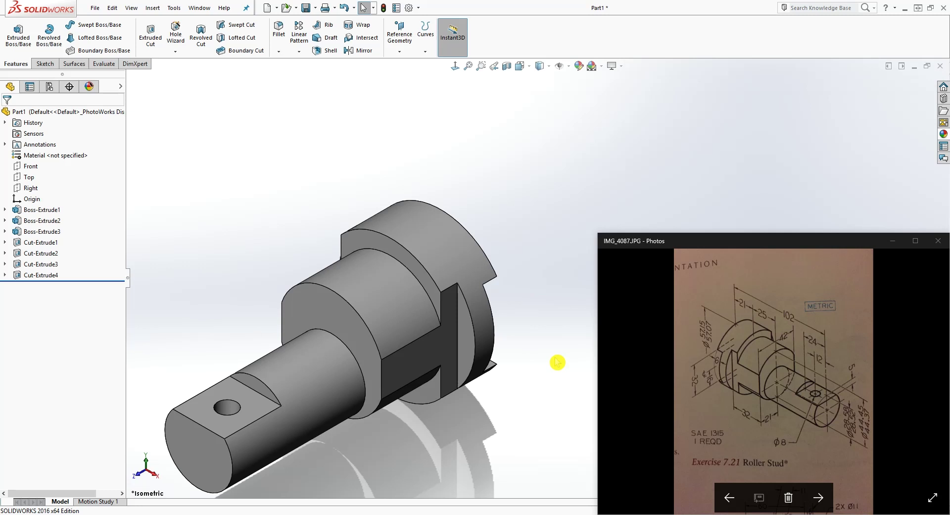
scroll(513, 407, "up", 2)
scroll(498, 416, "down", 2)
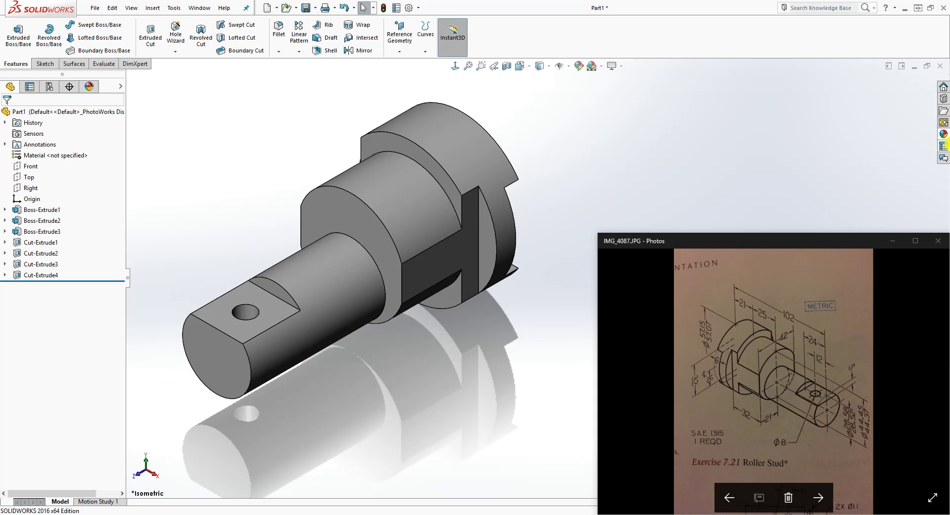
Step: Minimize the reference photo and apply the burnished steel appearance from the Metal category to the whole part
left_click(944, 134)
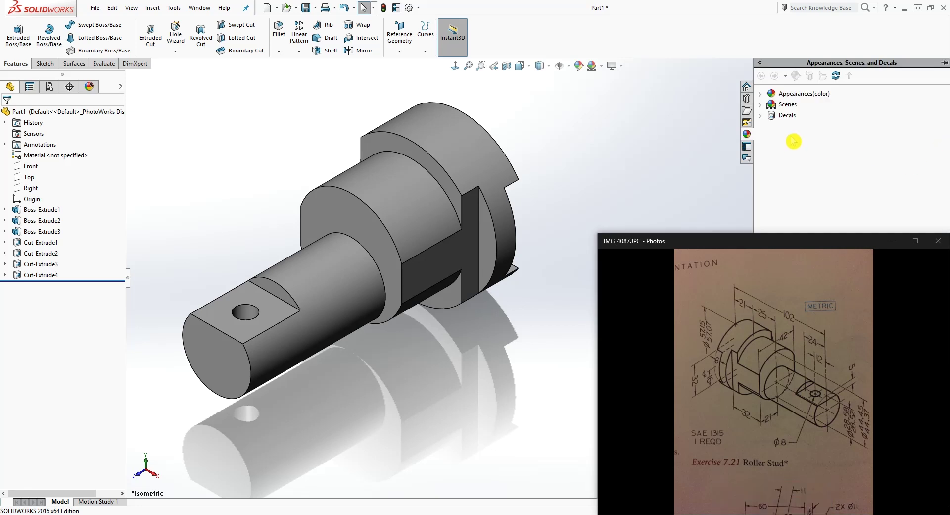
left_click(760, 93)
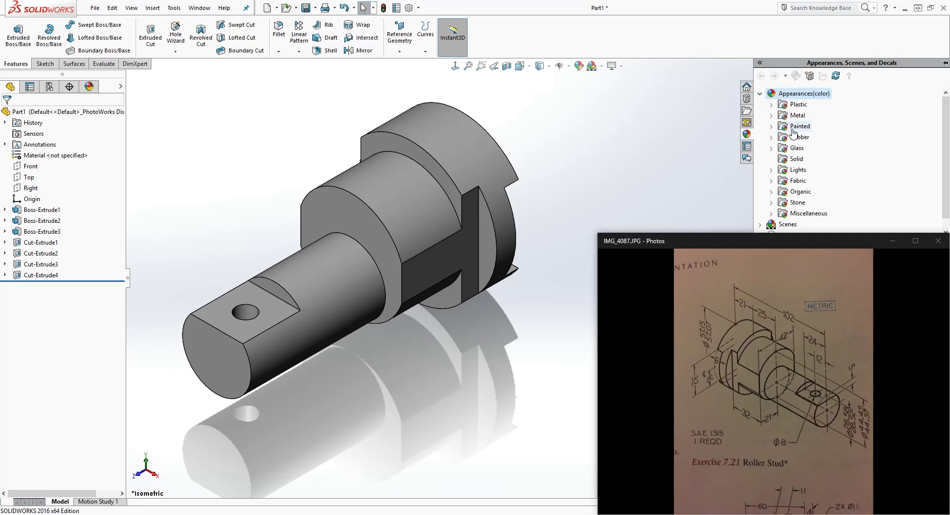
double_click(796, 116)
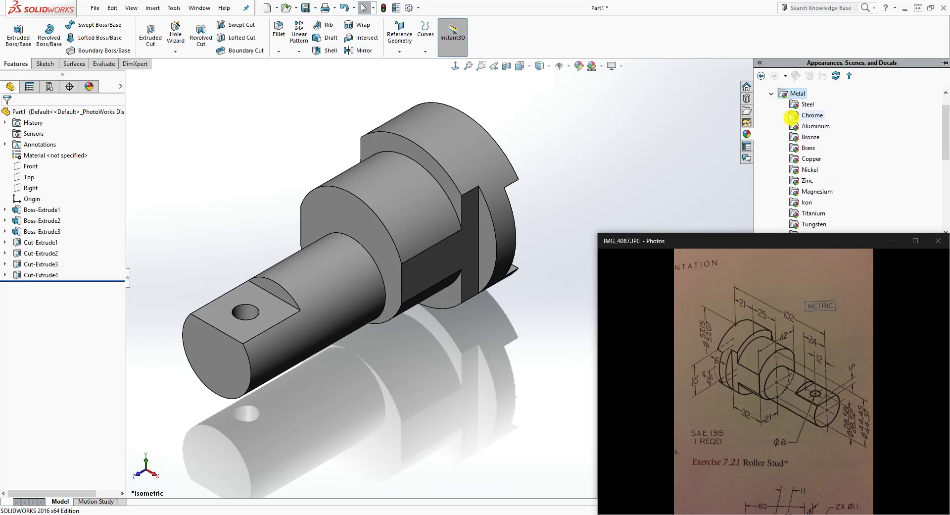
left_click(891, 241)
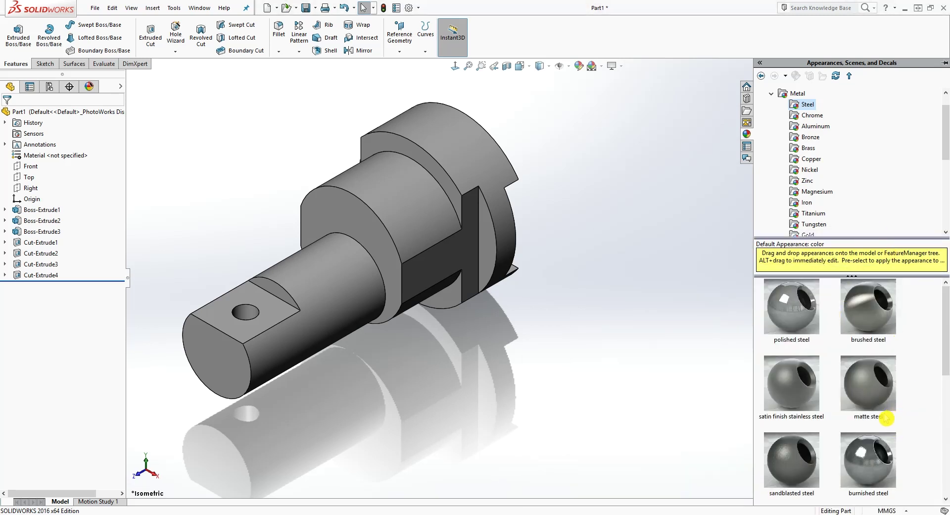
scroll(851, 426, "down", 3)
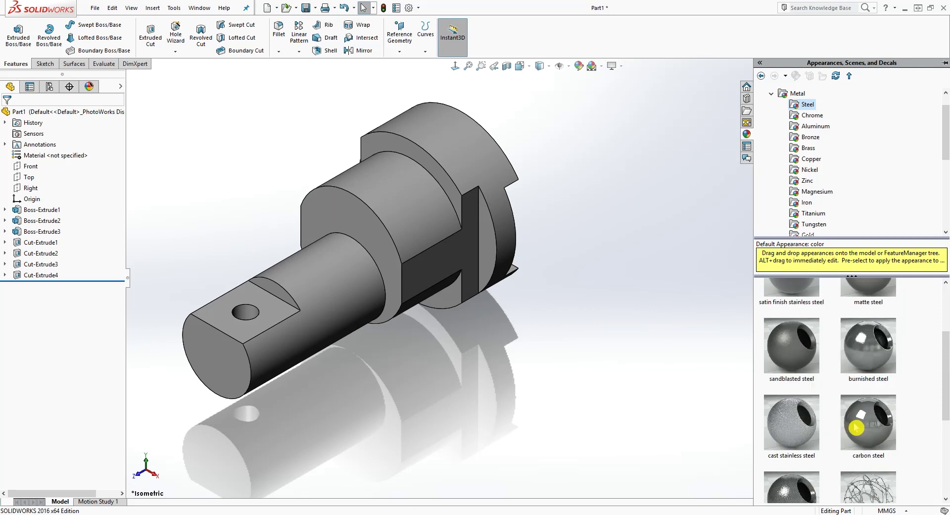
left_click_drag(877, 355, 683, 328)
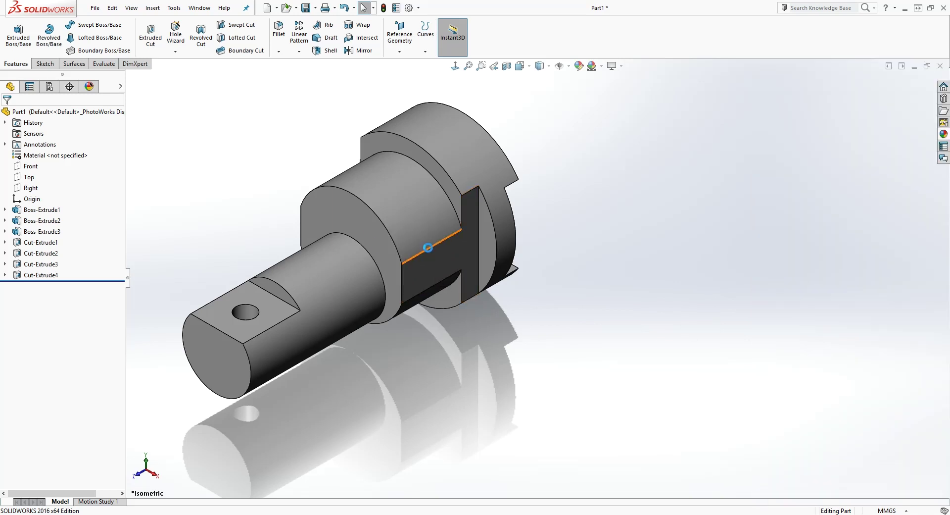
left_click(432, 250)
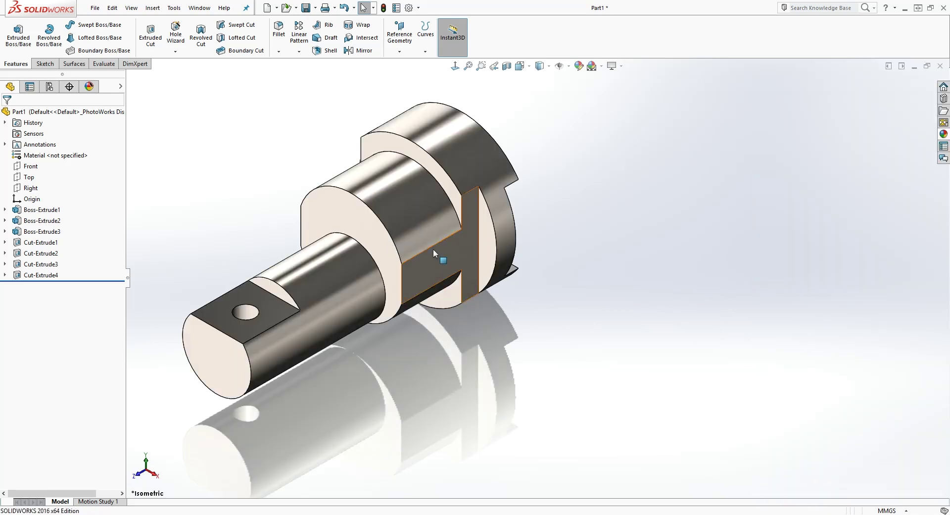
left_click(663, 212)
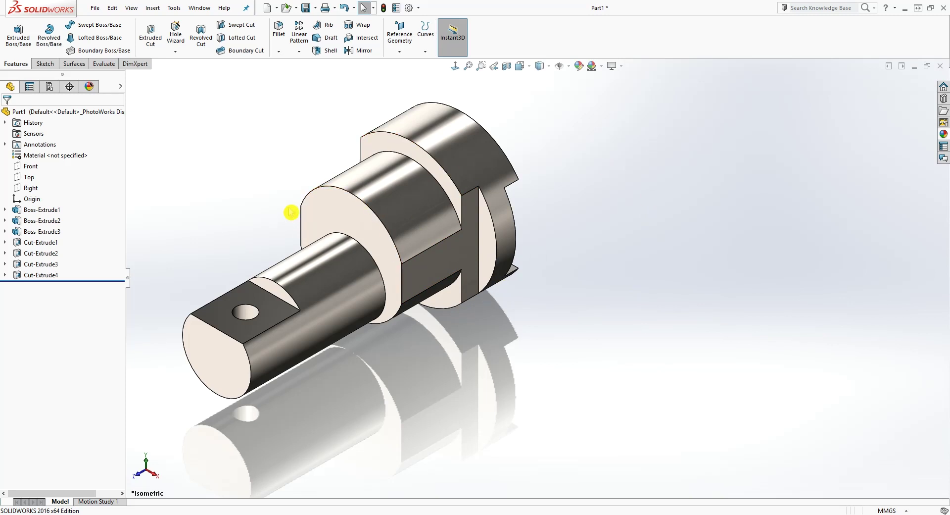
scroll(296, 201, "up", 1)
scroll(297, 201, "down", 1)
scroll(408, 297, "down", 1)
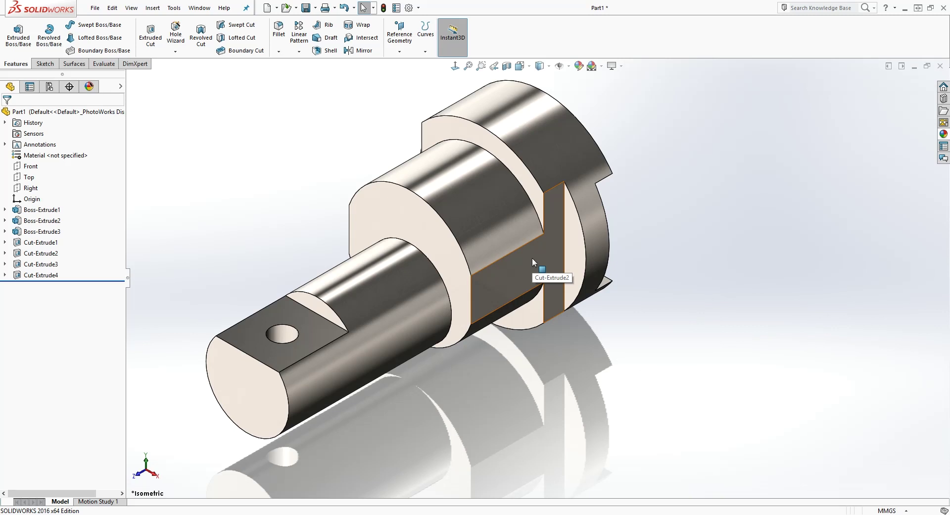
left_click(378, 110)
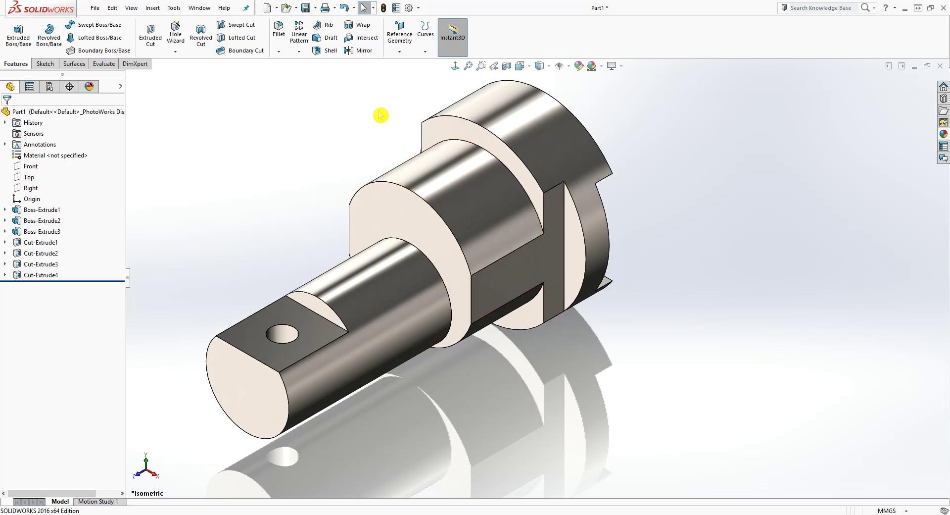